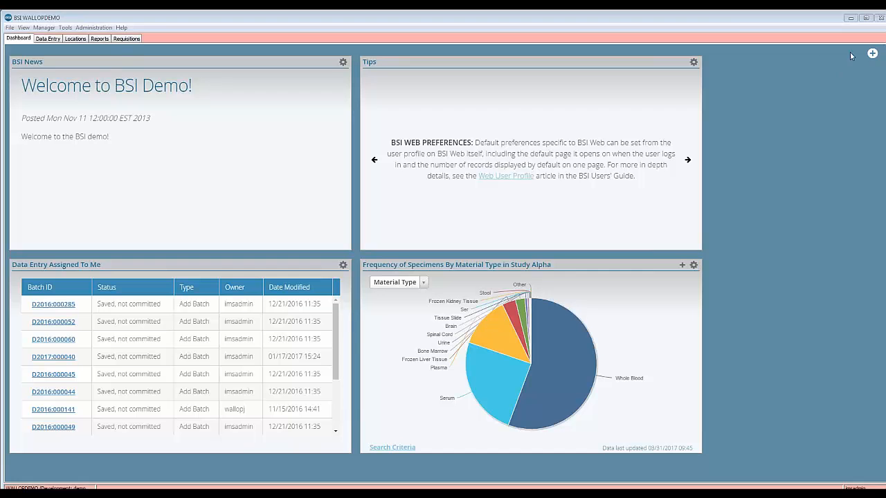
pyautogui.click(873, 55)
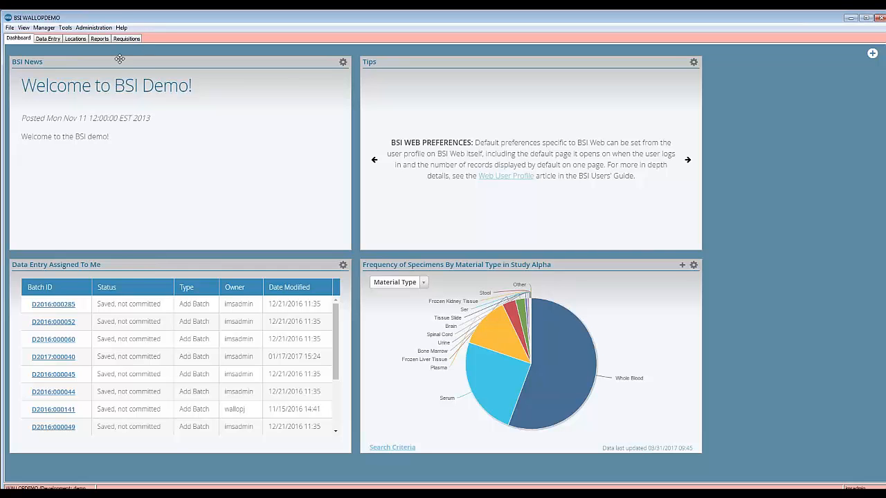
pyautogui.click(43, 28)
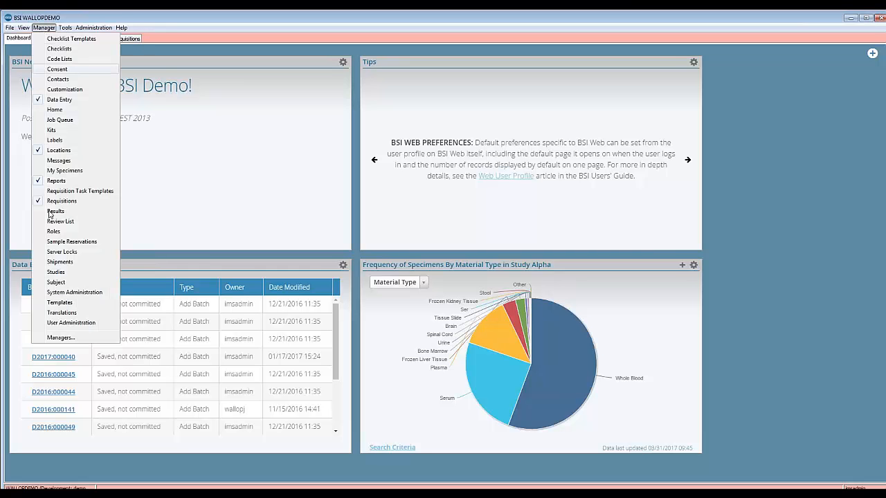
pyautogui.click(180, 163)
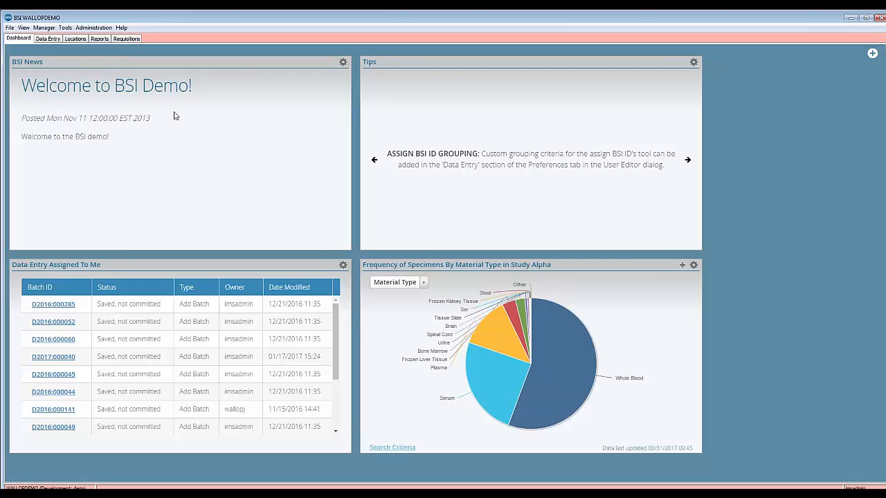
# Open the Locations manager and expand the DEMO Repository through Building 1, Room 1 and Freezer 1 to the boxes in Rack A.
pyautogui.click(75, 39)
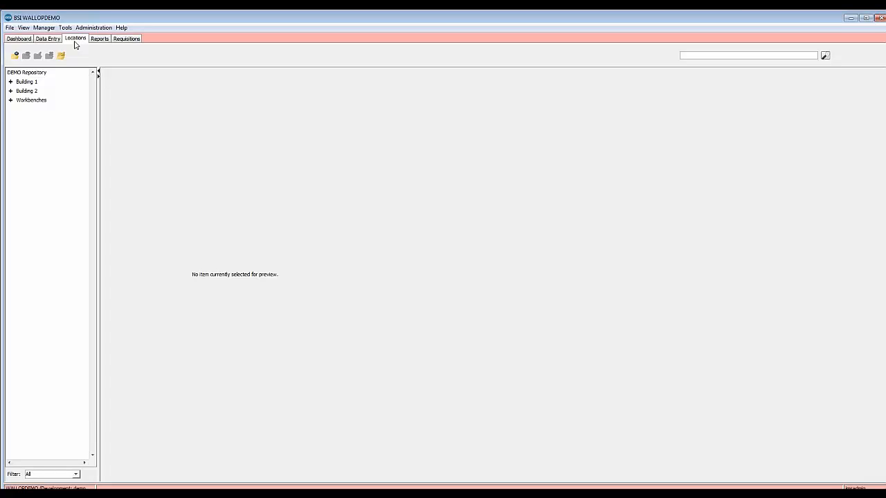
pyautogui.click(22, 74)
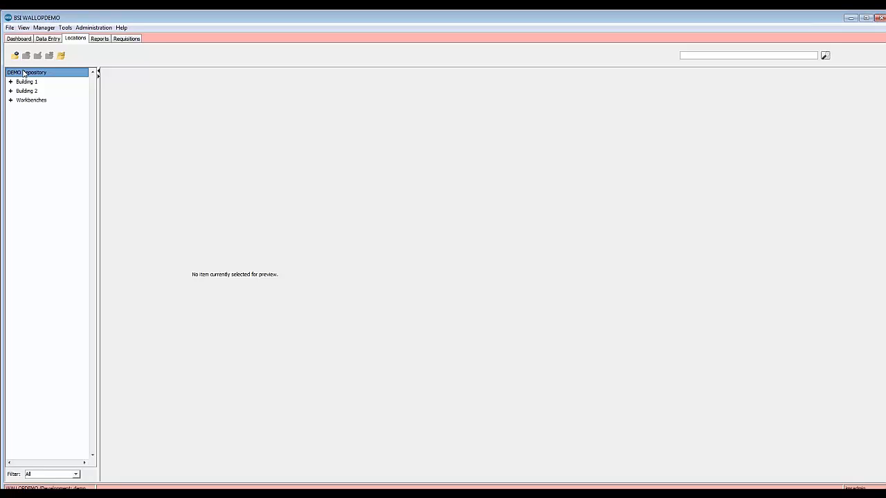
pyautogui.click(10, 81)
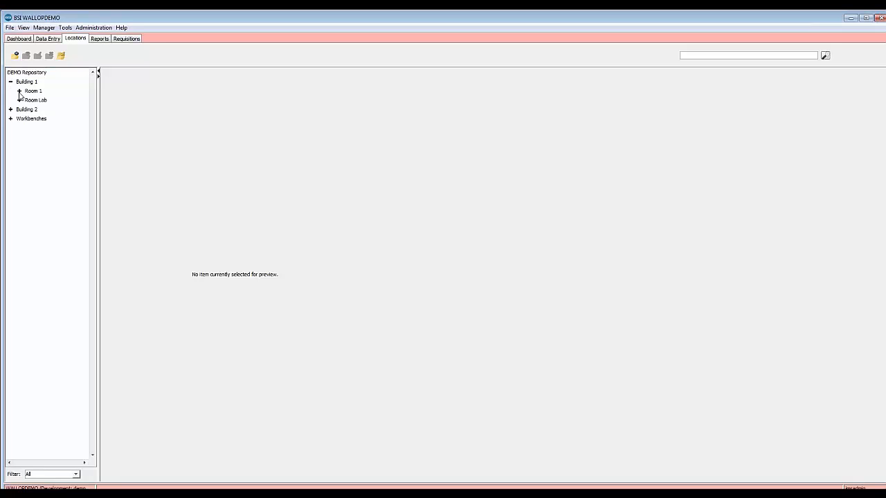
pyautogui.click(20, 91)
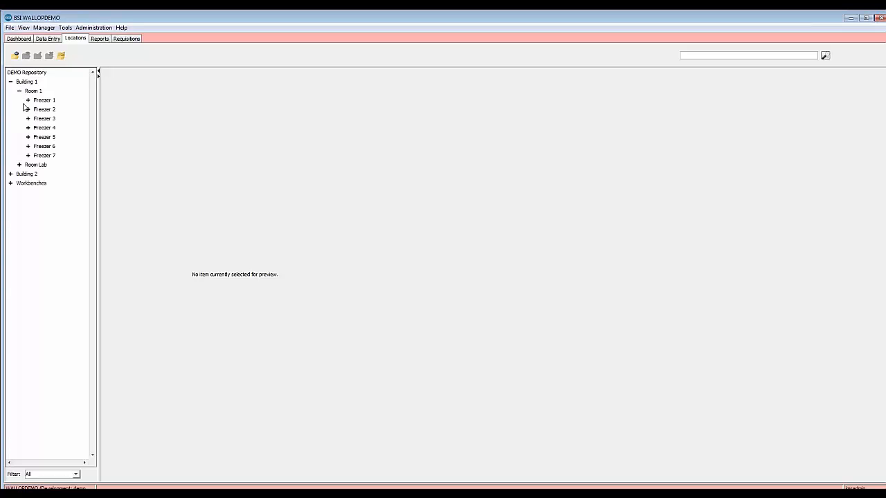
pyautogui.click(28, 101)
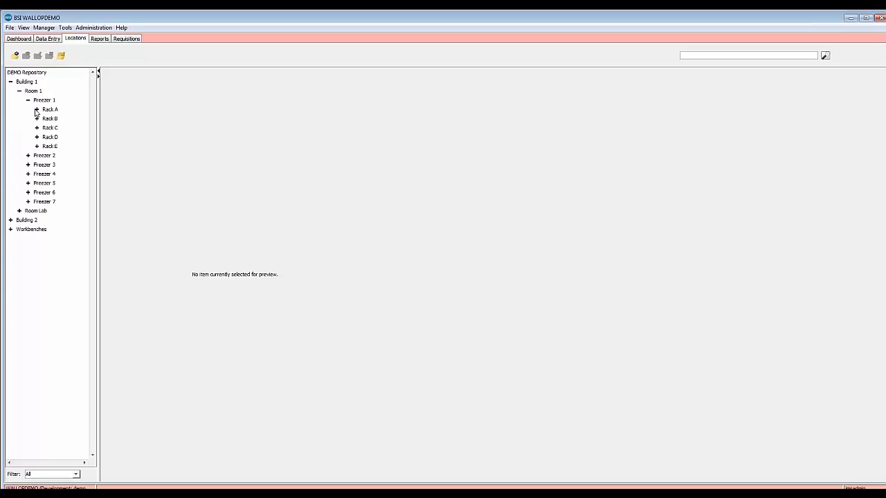
pyautogui.click(37, 110)
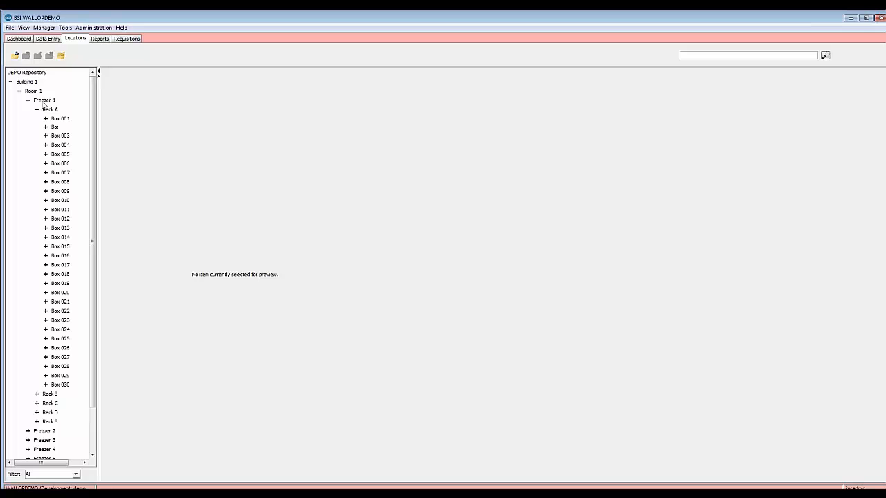
# Start a new subcontainer in Rack A using the Box 10x10 container type.
pyautogui.rightClick(45, 110)
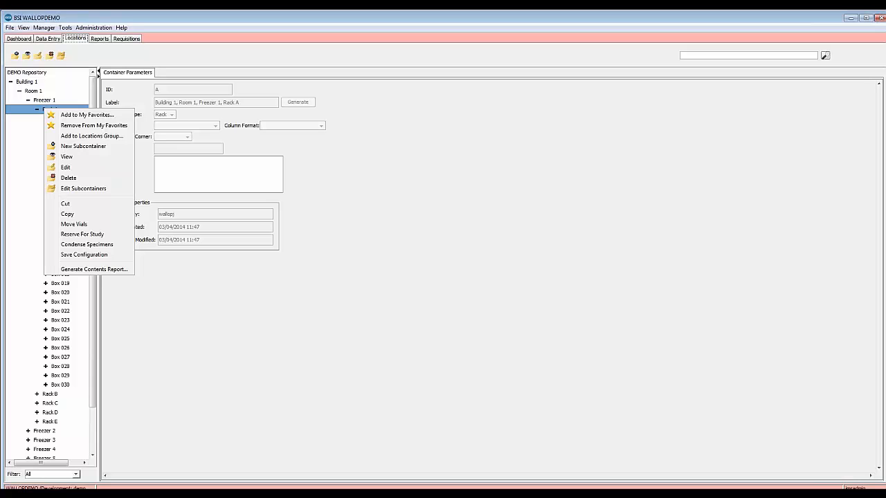
pyautogui.click(83, 146)
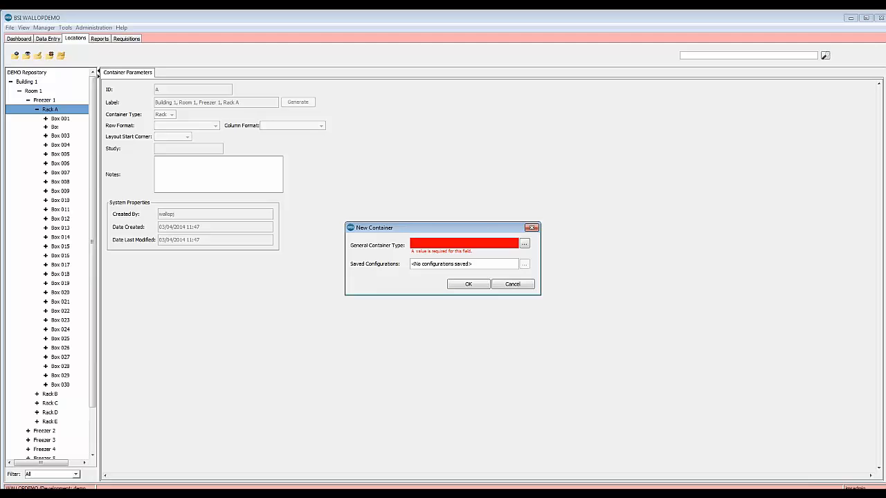
pyautogui.click(525, 246)
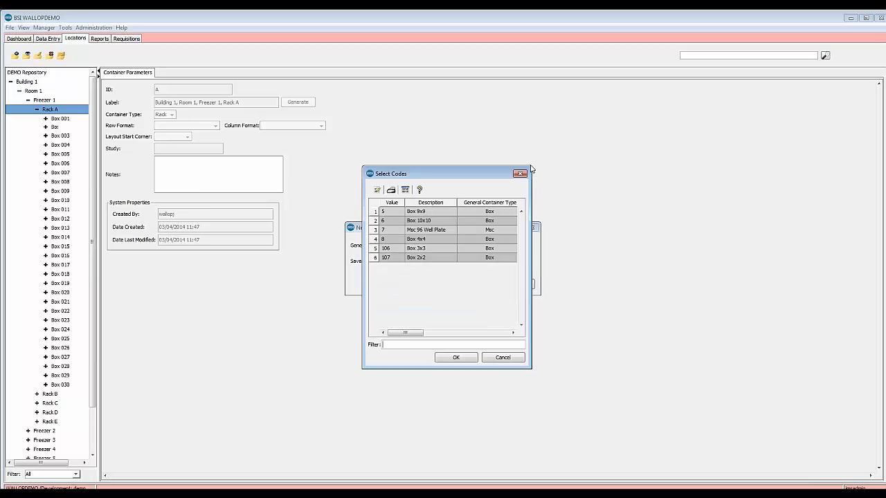
pyautogui.moveTo(531, 167); pyautogui.dragTo(699, 129)
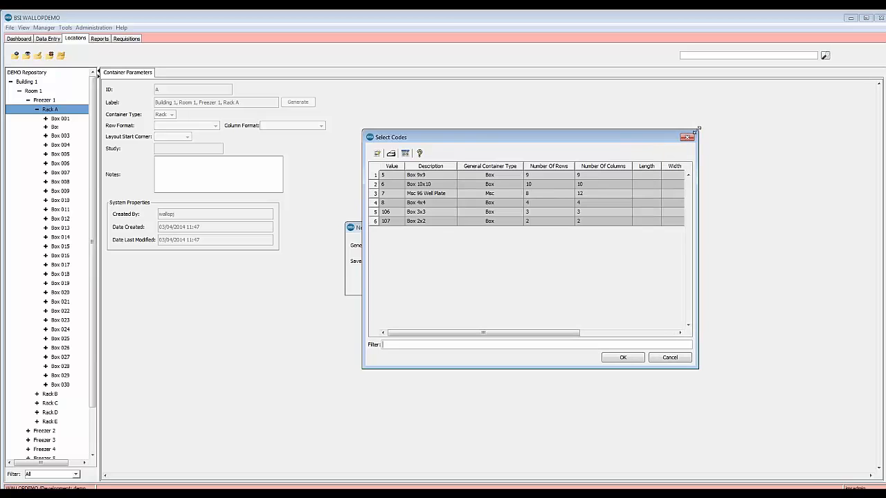
pyautogui.click(521, 185)
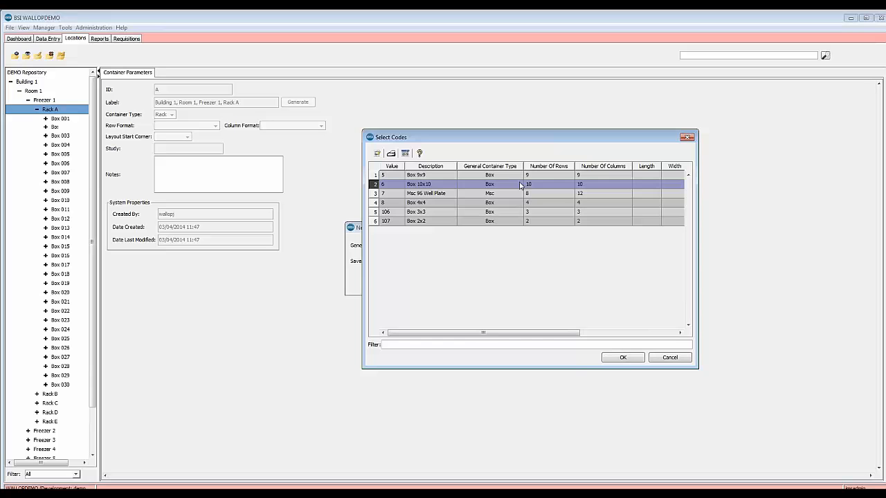
pyautogui.click(623, 358)
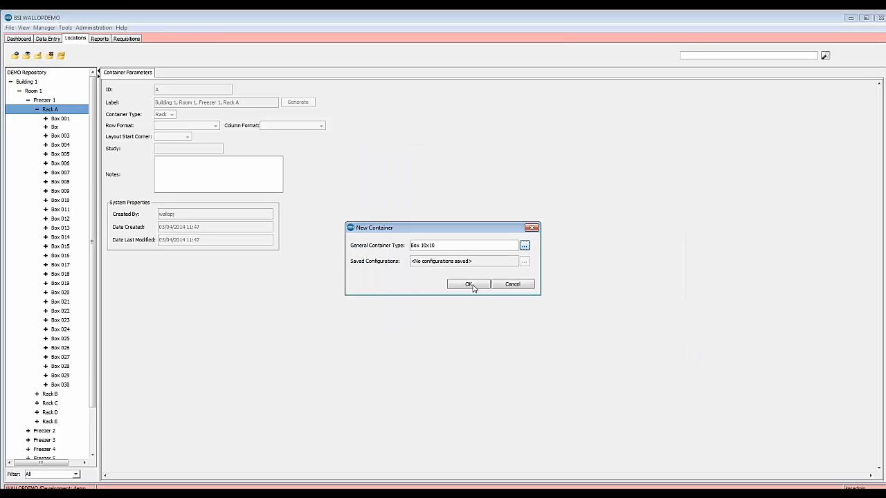
pyautogui.click(472, 286)
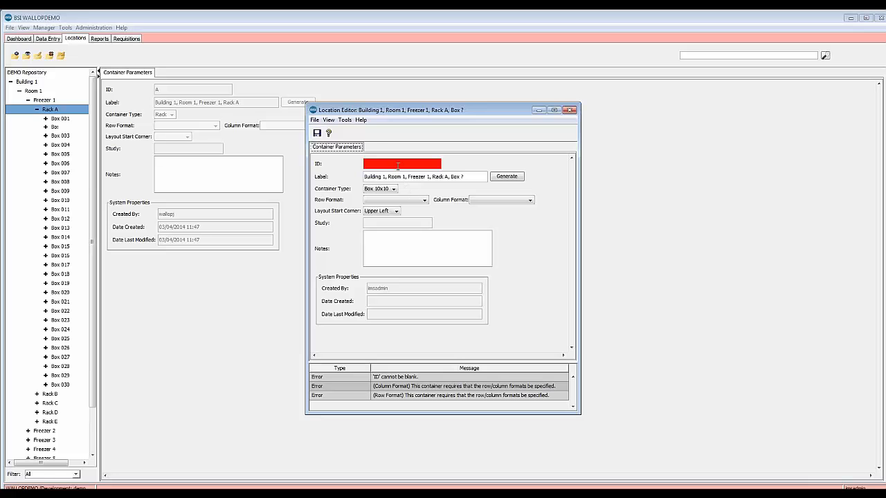
# Give the new box ID 031, row format Alpha A and column format Numeric 3 digit(001-999), and save it.
pyautogui.click(398, 167)
pyautogui.click(389, 201)
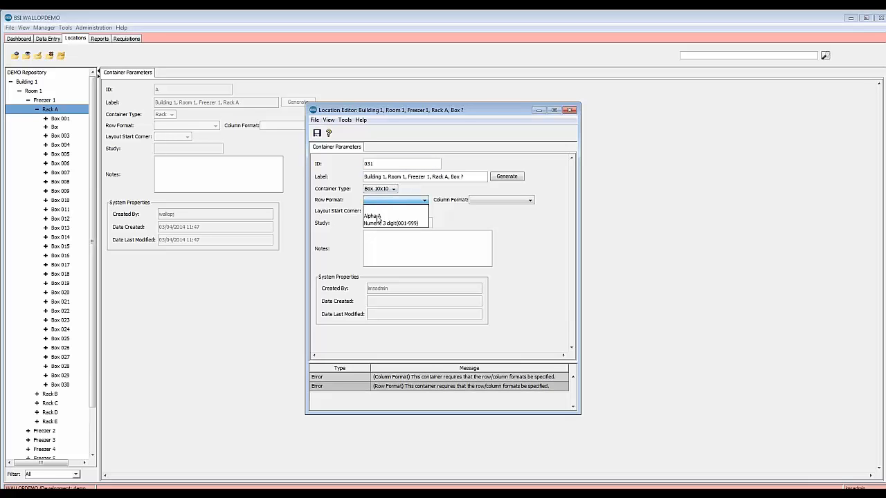
pyautogui.click(378, 216)
pyautogui.click(482, 201)
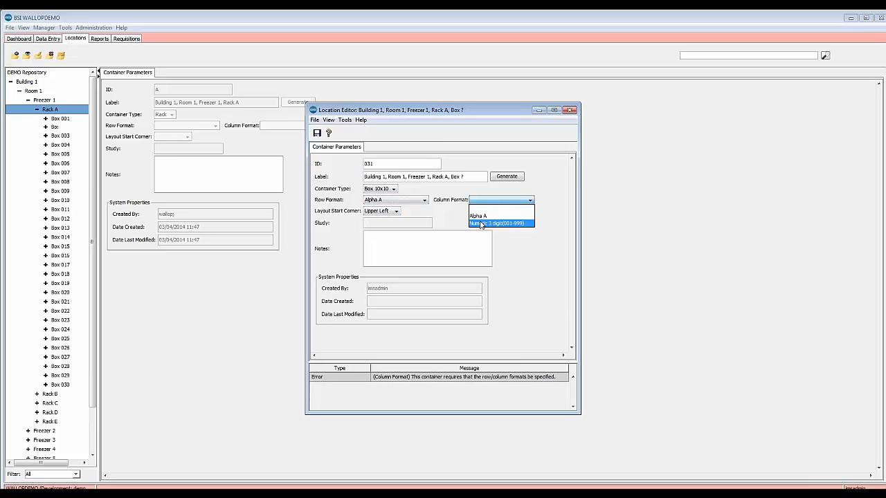
pyautogui.click(481, 224)
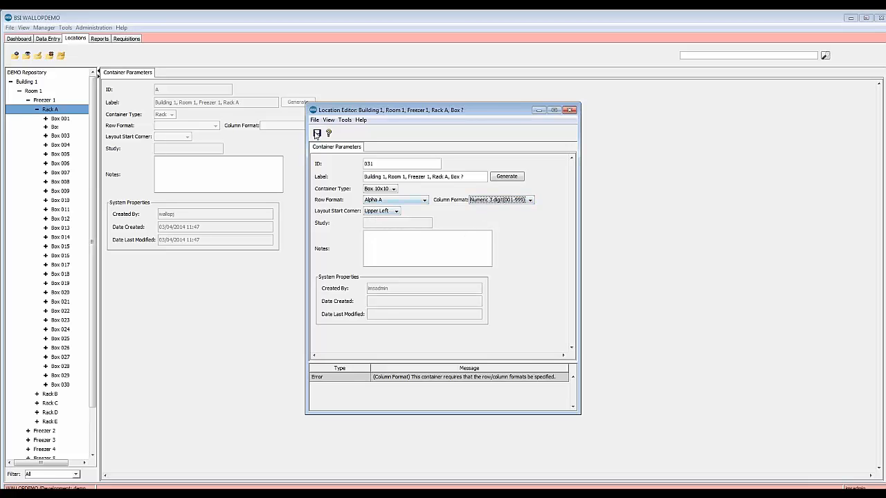
pyautogui.click(317, 133)
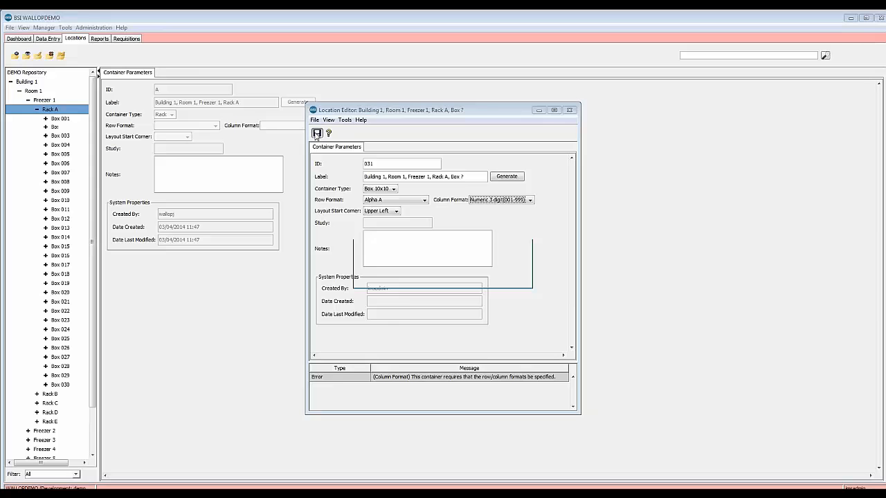
pyautogui.click(569, 110)
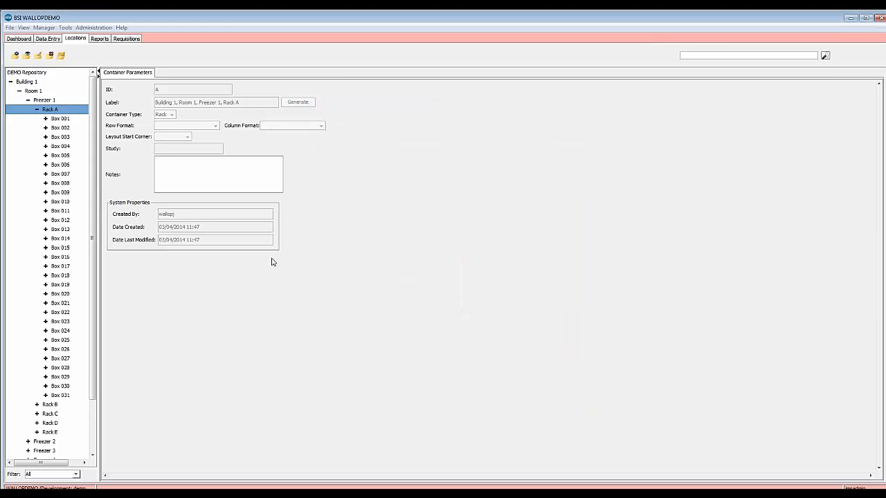
# Add specimens to positions 001 through 005 of row A in the Box 031 layout.
pyautogui.click(62, 397)
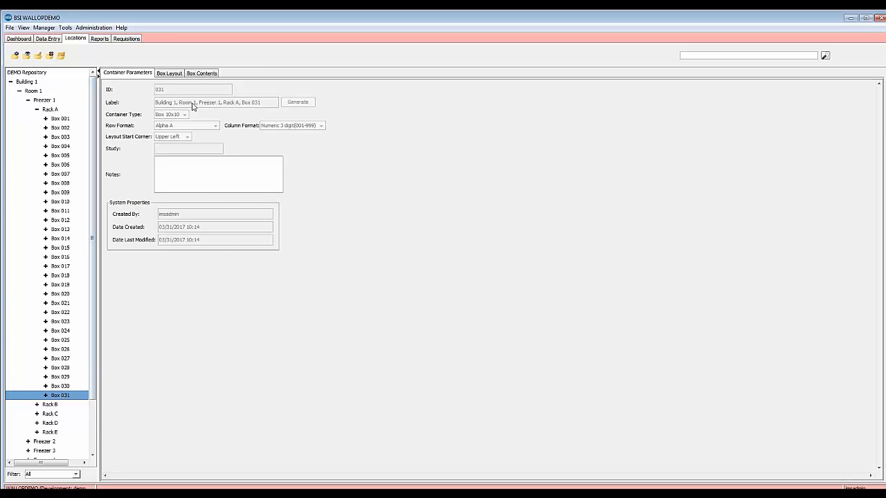
pyautogui.click(176, 76)
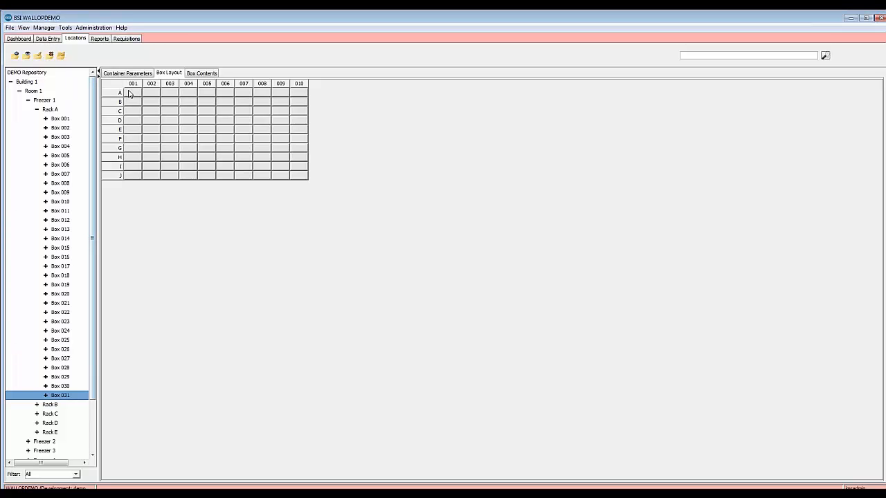
pyautogui.moveTo(132, 92); pyautogui.dragTo(203, 97)
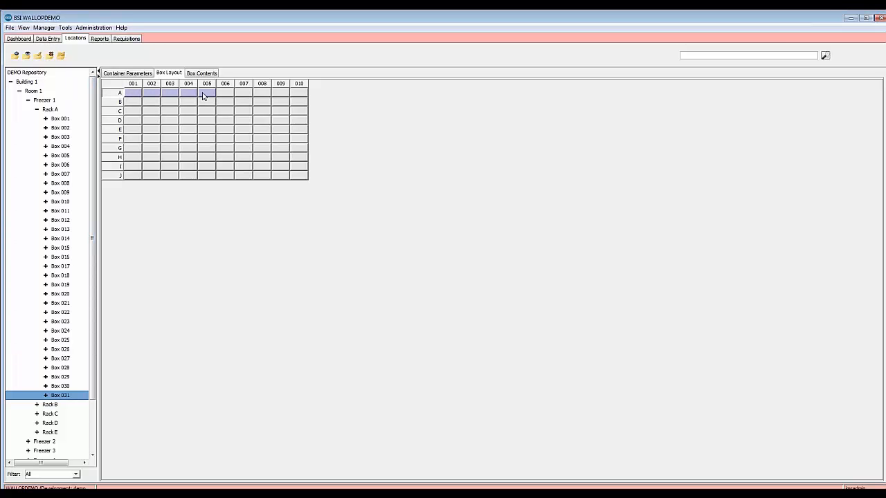
pyautogui.rightClick(203, 97)
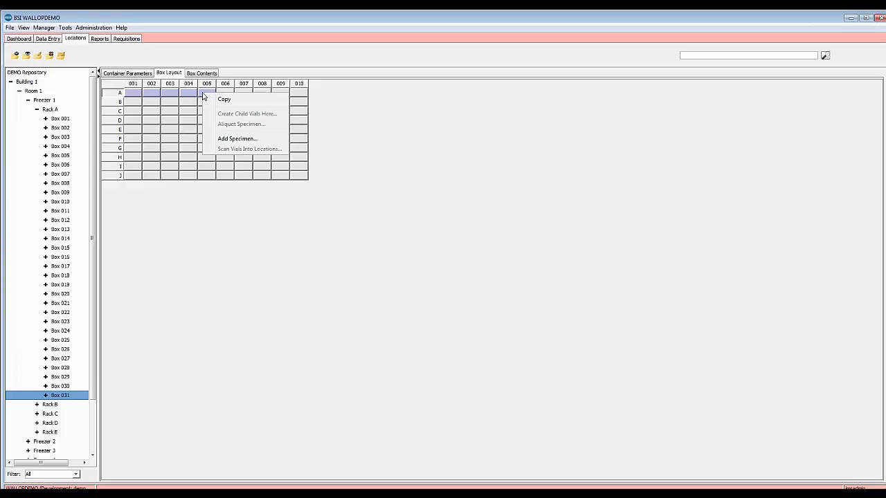
pyautogui.click(237, 138)
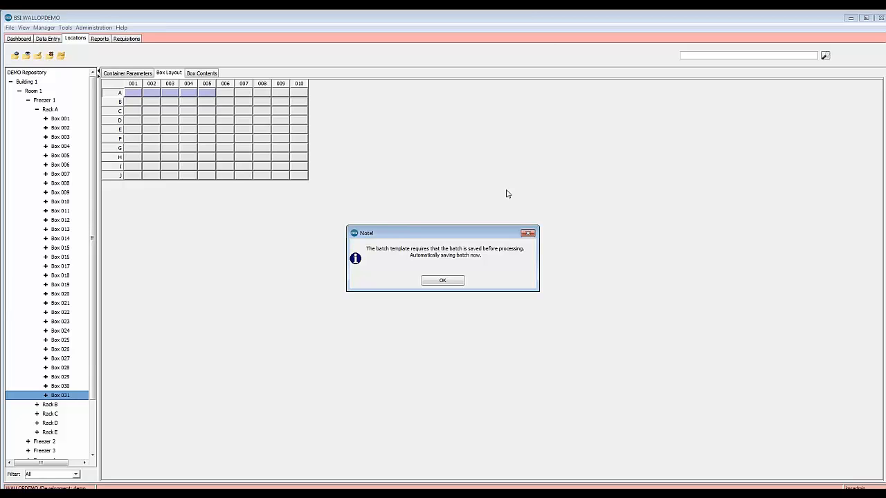
pyautogui.click(442, 282)
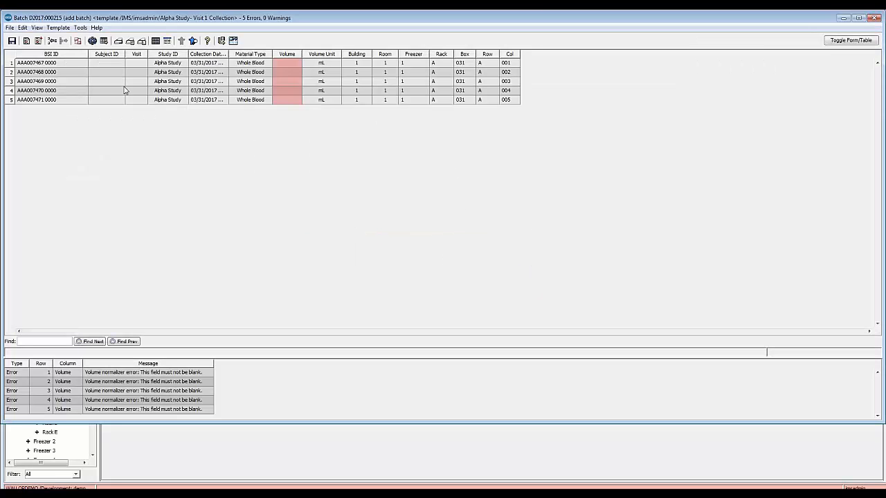
# Examine the storage location values and the BSI IDs of the five specimens in the new batch.
pyautogui.click(359, 65)
pyautogui.moveTo(359, 64); pyautogui.dragTo(503, 100)
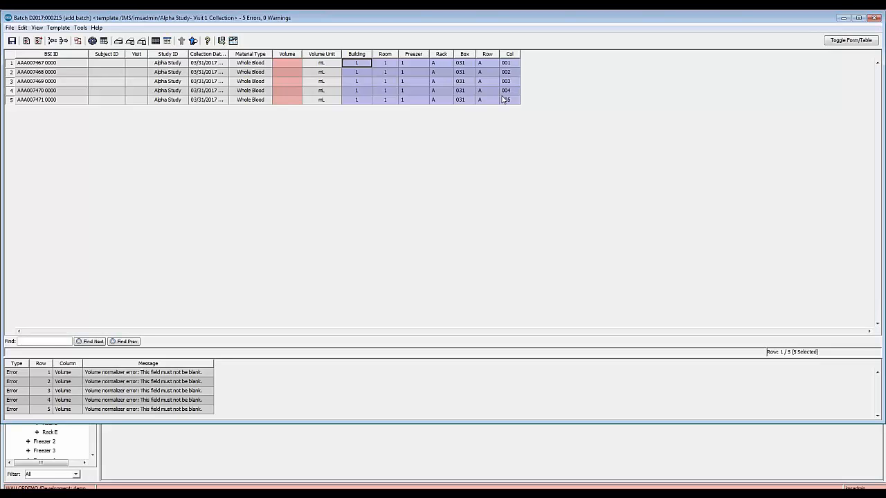
pyautogui.click(77, 72)
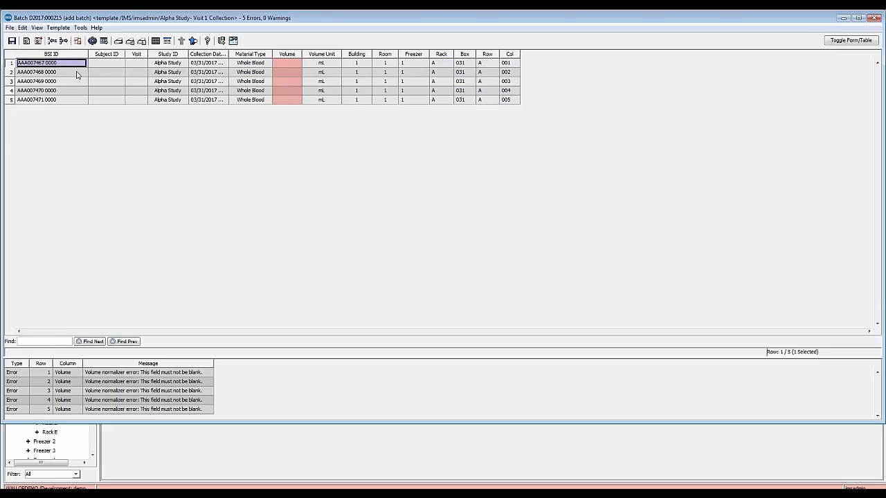
pyautogui.click(75, 82)
pyautogui.click(76, 90)
pyautogui.click(76, 101)
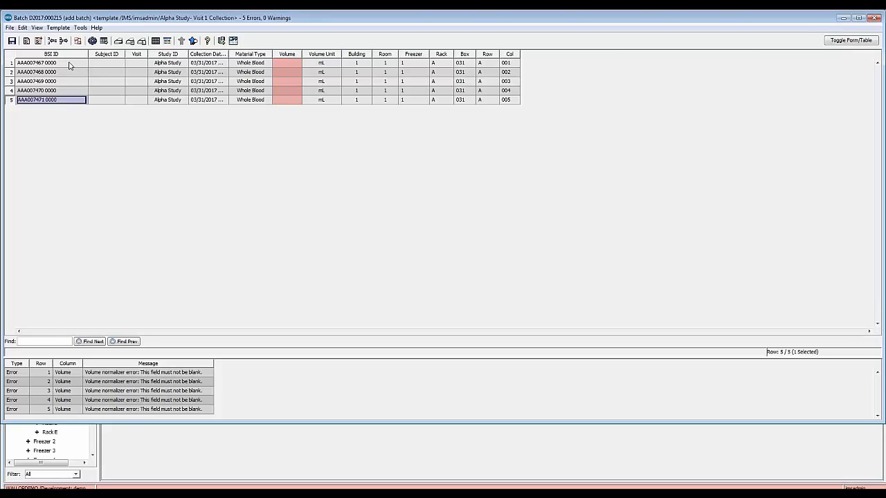
pyautogui.click(11, 27)
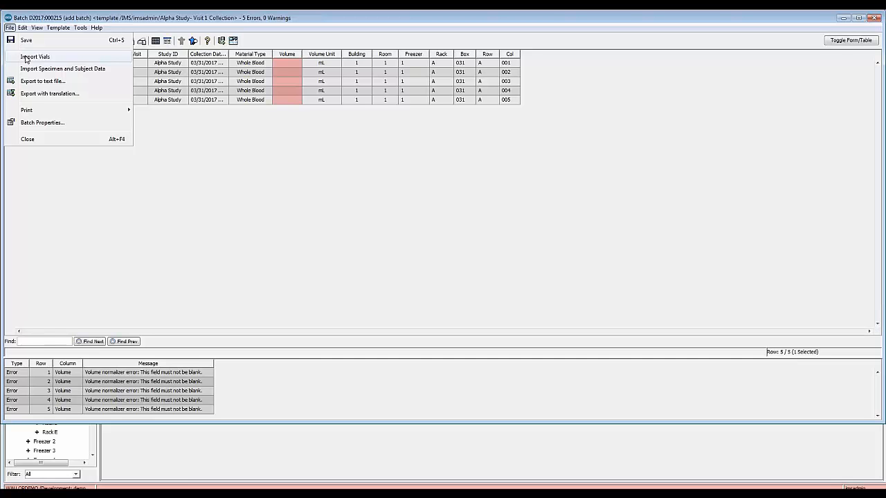
pyautogui.click(26, 58)
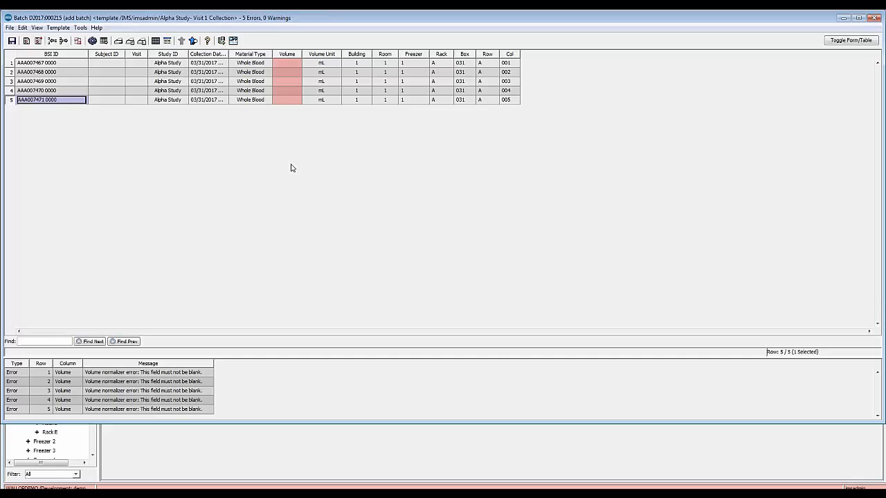
pyautogui.click(93, 42)
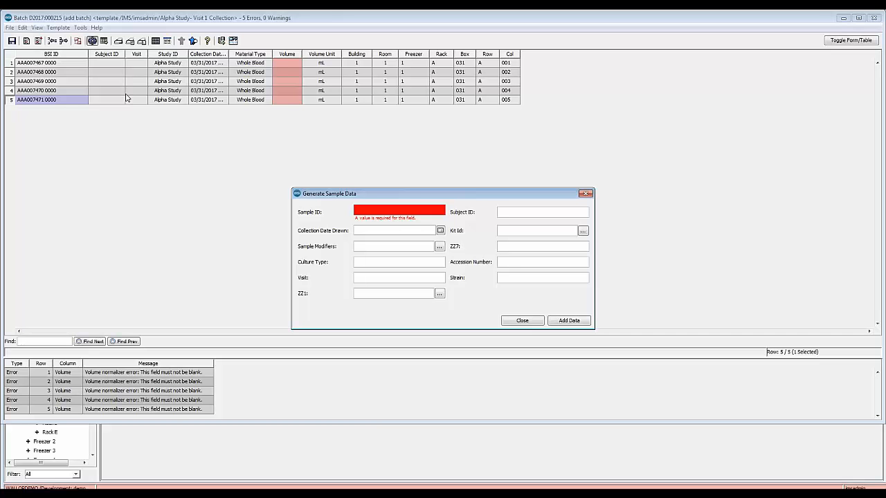
pyautogui.click(588, 193)
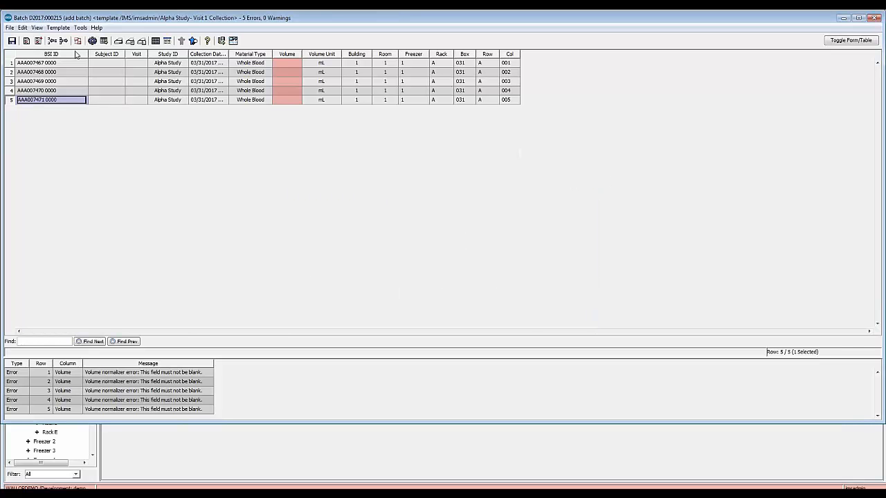
pyautogui.click(80, 28)
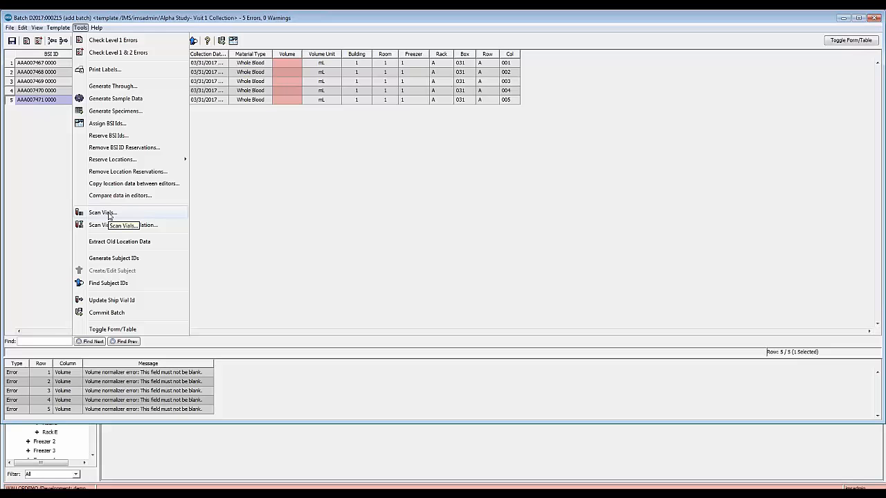
# Add the hidden Vial Status field to the displayed columns of the batch table.
pyautogui.click(340, 213)
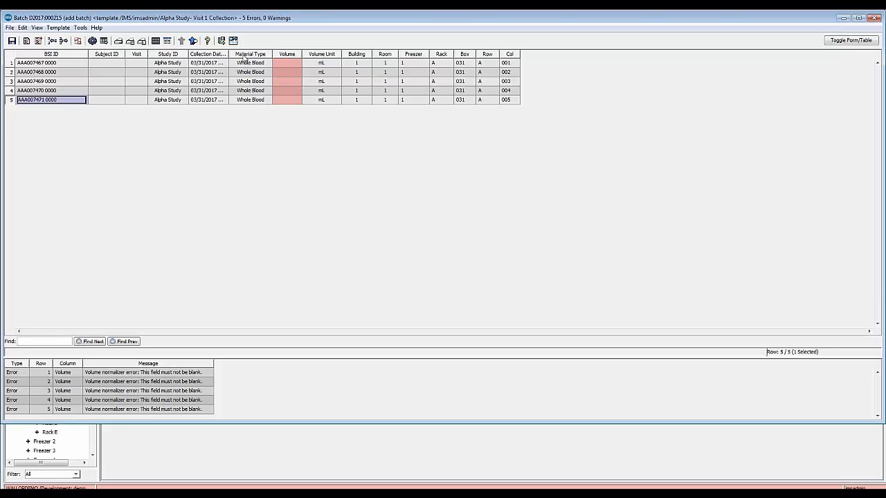
pyautogui.rightClick(244, 58)
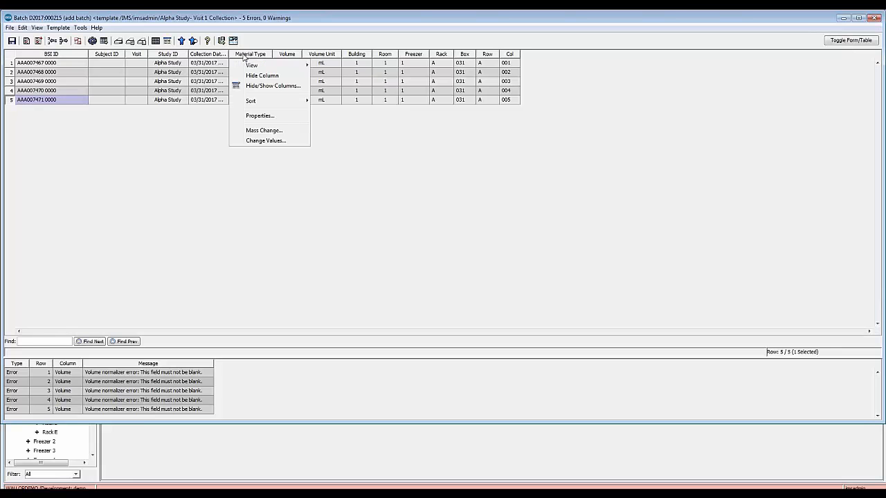
pyautogui.click(248, 86)
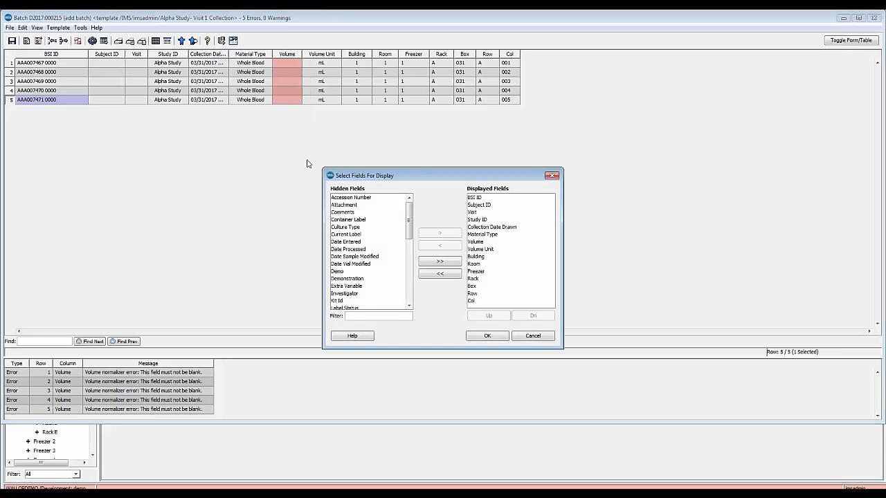
pyautogui.moveTo(323, 169); pyautogui.dragTo(223, 74)
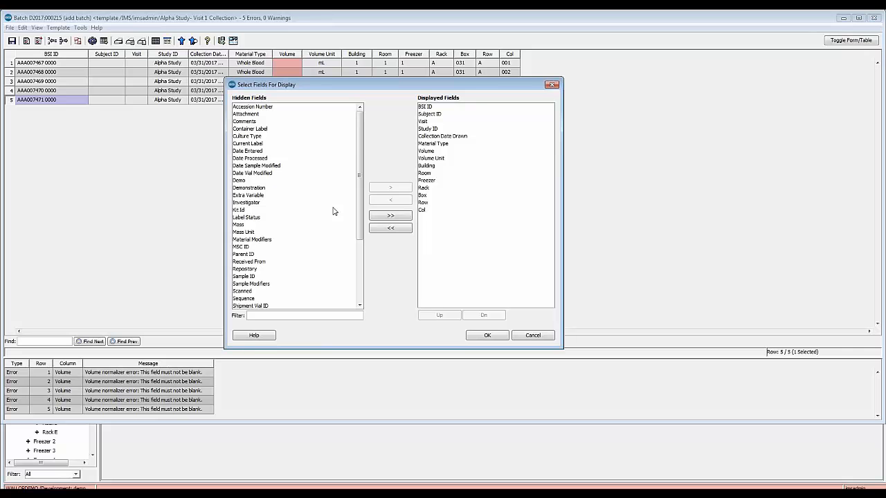
pyautogui.moveTo(359, 174); pyautogui.dragTo(367, 232)
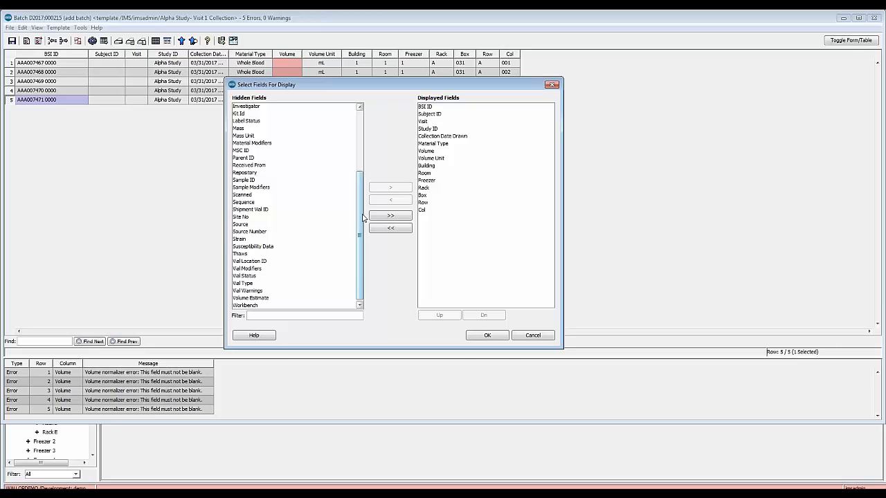
pyautogui.click(242, 278)
pyautogui.doubleClick(241, 277)
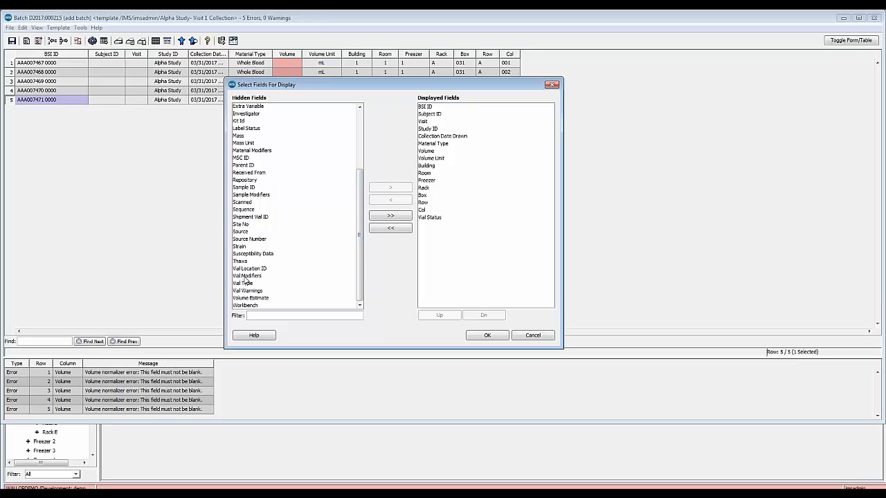
pyautogui.click(503, 336)
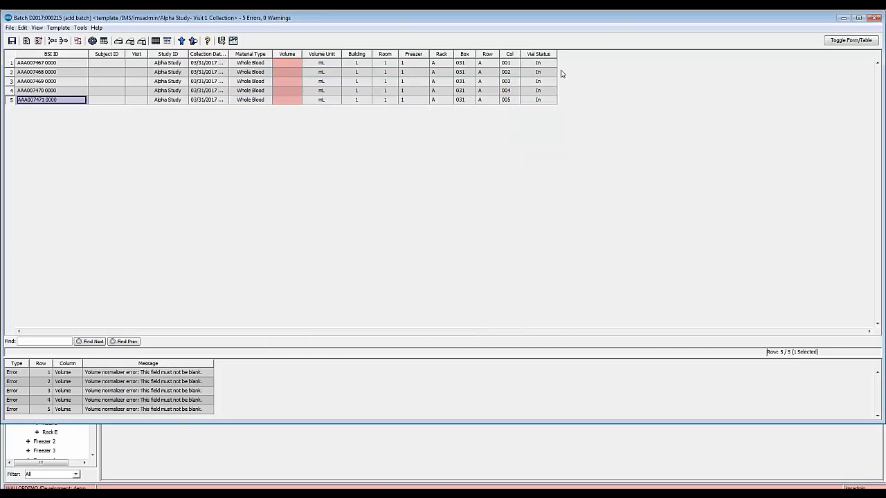
# Set the first specimen's material type to Plasma and its volume to 1.
pyautogui.click(265, 64)
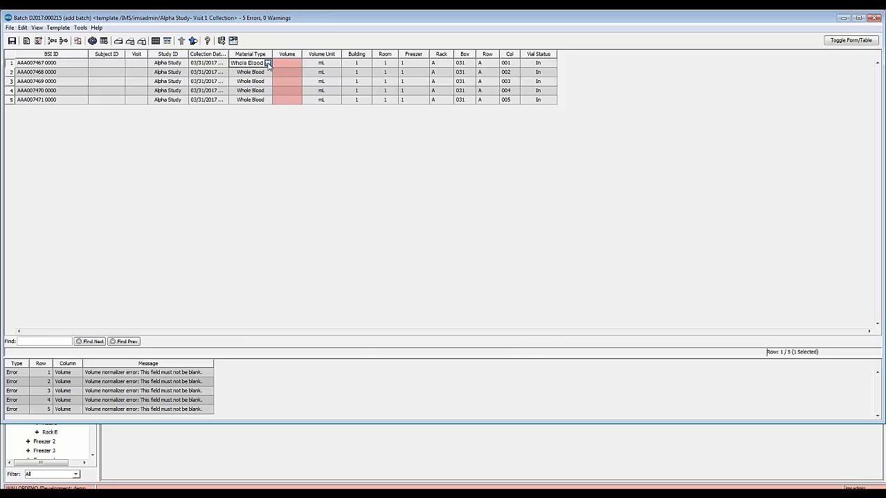
pyautogui.click(268, 64)
pyautogui.doubleClick(412, 250)
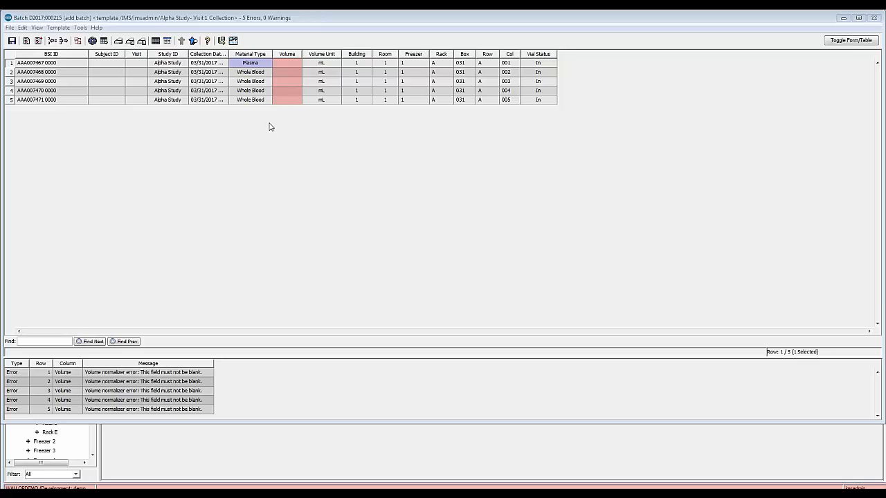
pyautogui.press('Tab')
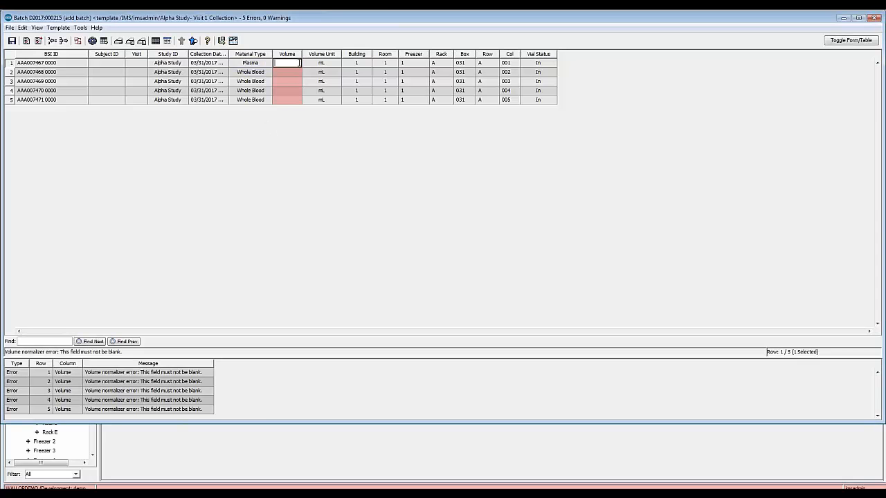
pyautogui.write('1')
# Mass change the Volume column so all five specimens get the value 1.
pyautogui.click(294, 54)
pyautogui.rightClick(294, 54)
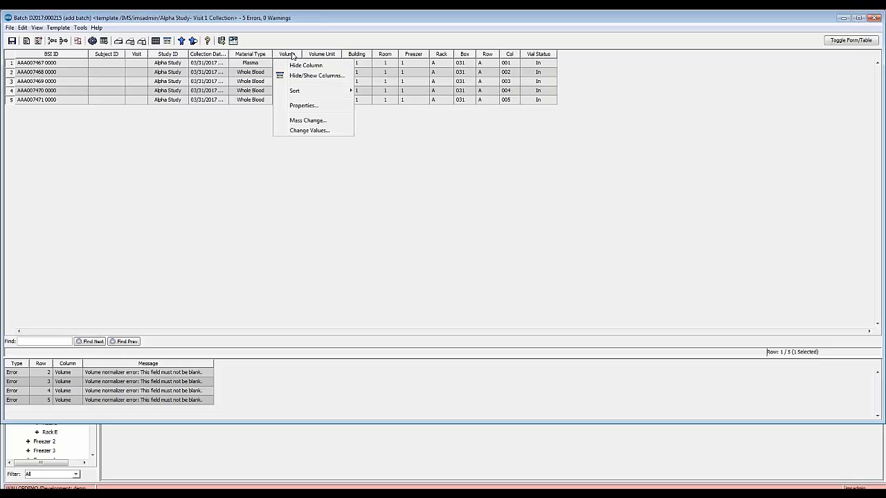
pyautogui.click(314, 121)
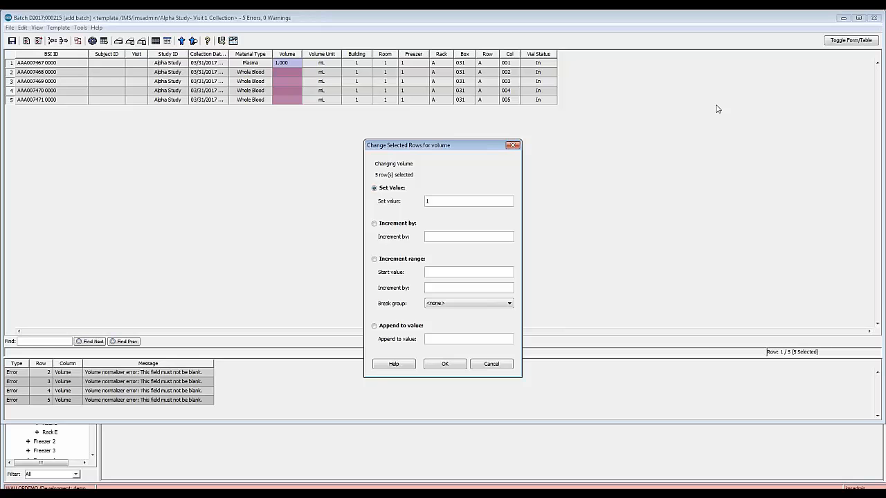
pyautogui.click(453, 366)
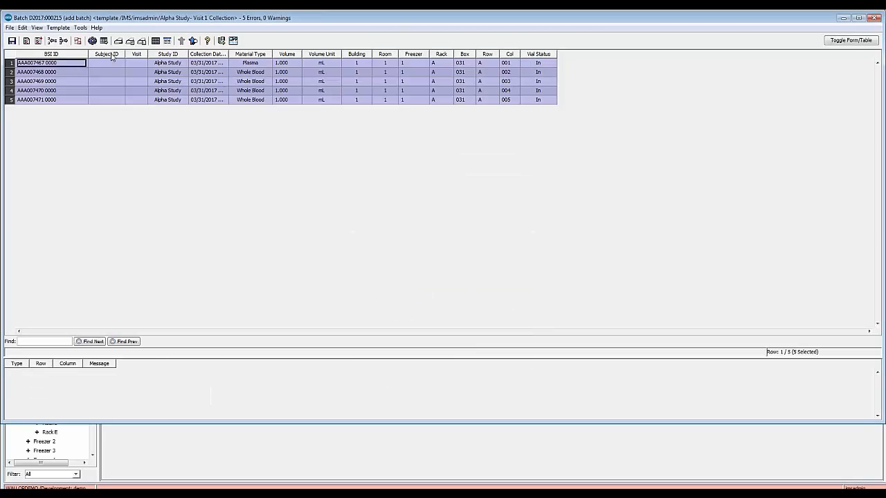
# Mass change the Subject ID column with an increment range starting at 100 and incrementing by 1.
pyautogui.rightClick(111, 56)
pyautogui.click(128, 121)
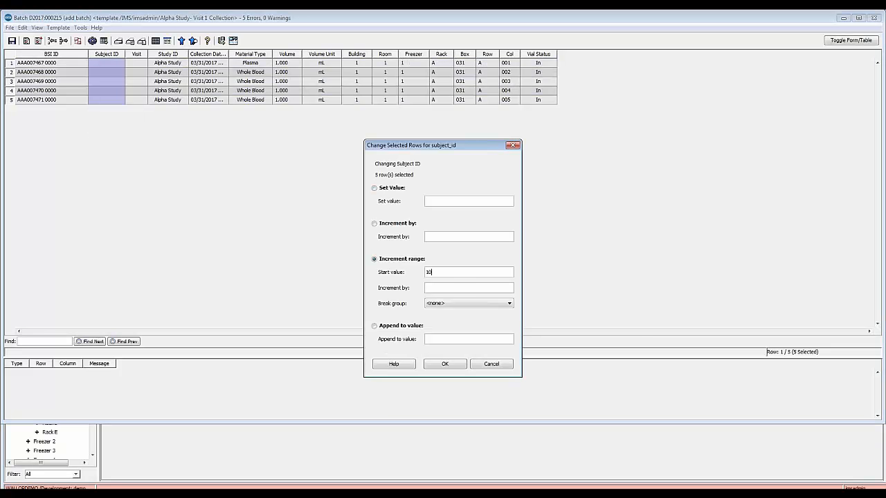
pyautogui.write('1')
pyautogui.click(445, 364)
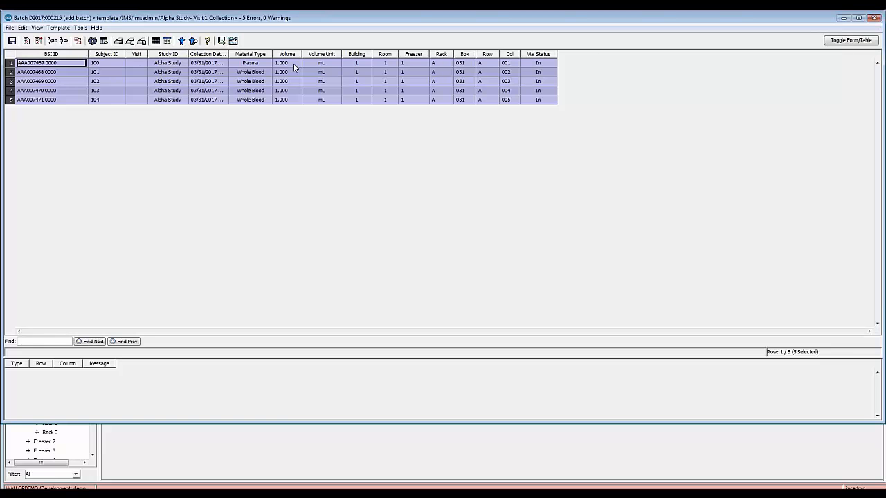
# Examine the material type codes, labels and groups available for the first specimen, and leave the list without changing the selection.
pyautogui.click(266, 63)
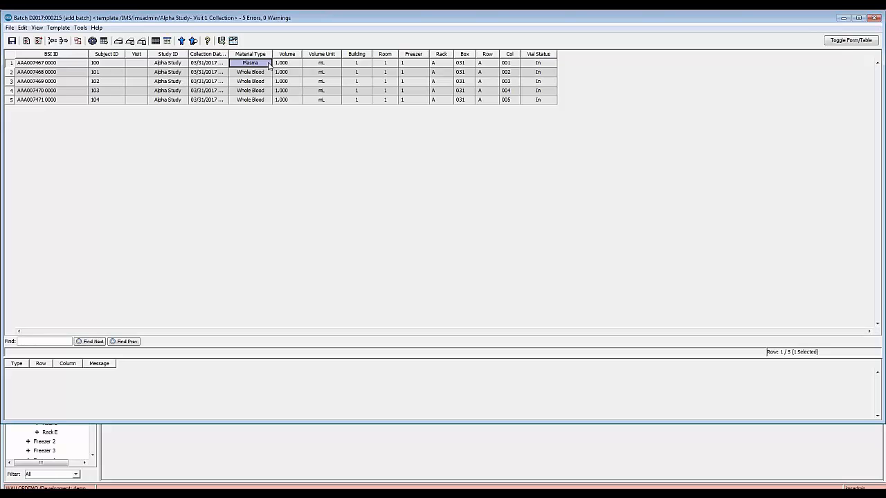
pyautogui.click(267, 63)
pyautogui.click(267, 63)
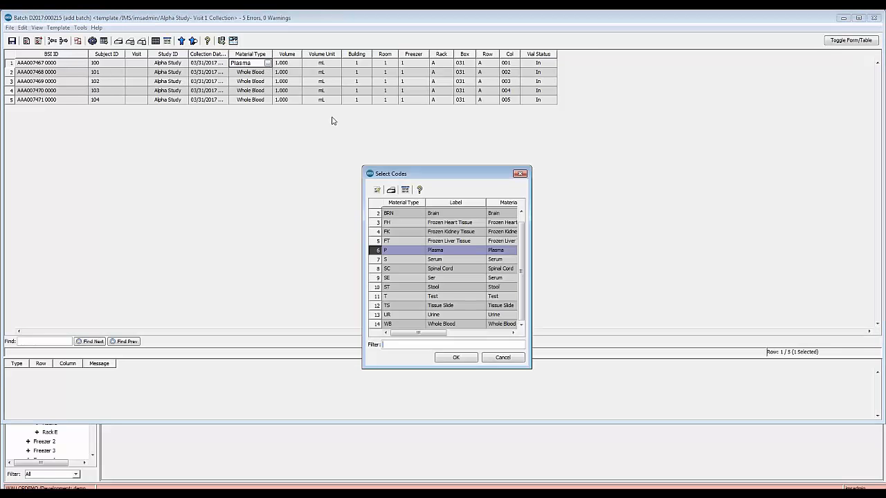
pyautogui.moveTo(360, 168); pyautogui.dragTo(259, 91)
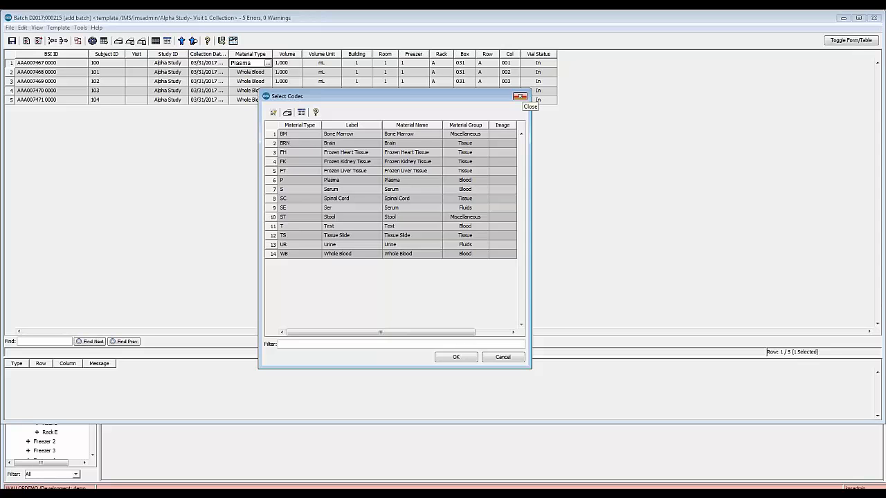
pyautogui.click(520, 96)
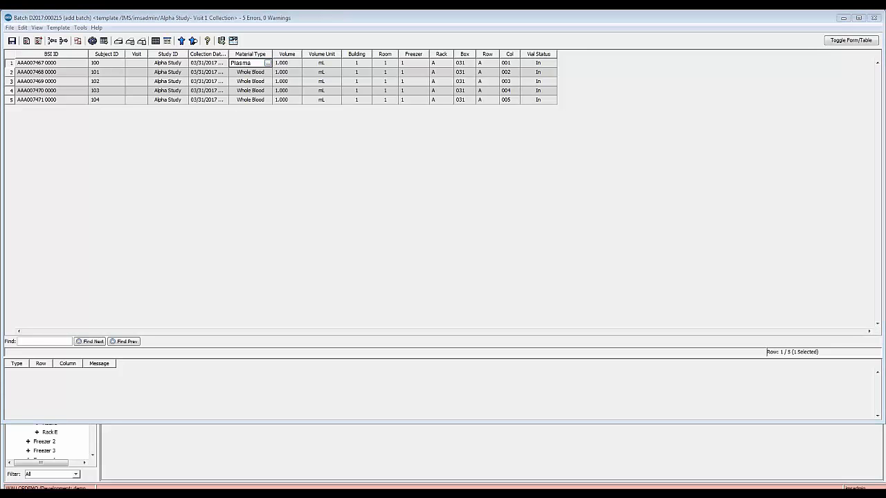
# Save the specimen batch and close its editor.
pyautogui.click(12, 41)
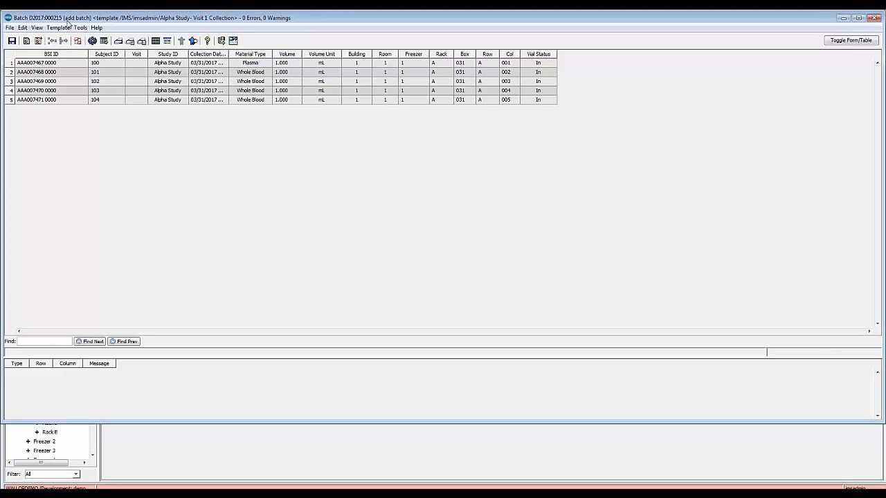
pyautogui.click(873, 16)
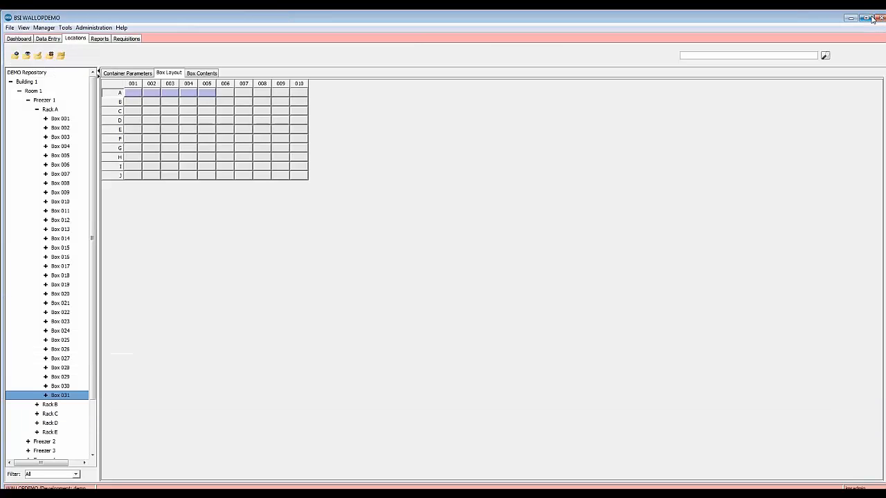
# Open the Specimen Fields definition for editing in the Customization manager.
pyautogui.click(43, 27)
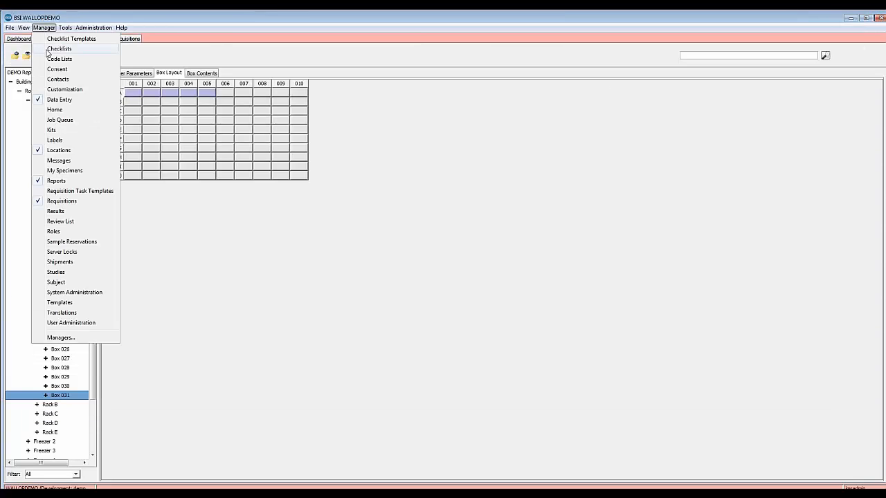
pyautogui.click(51, 92)
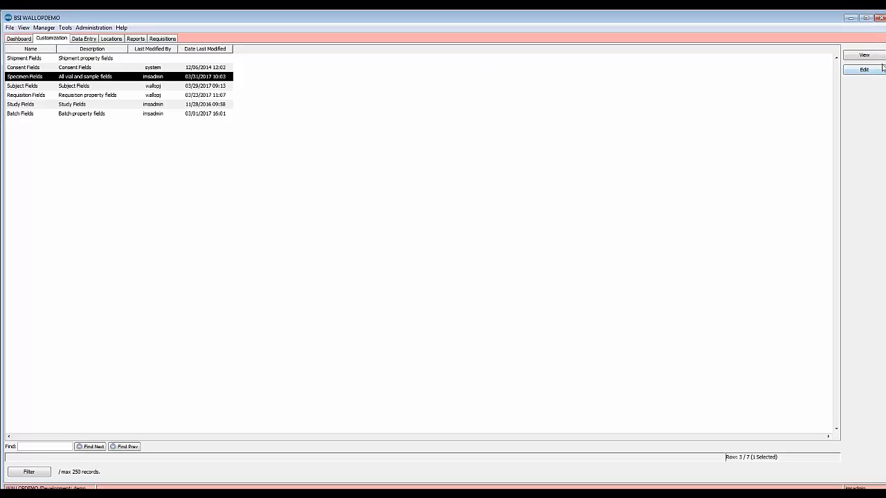
pyautogui.click(853, 70)
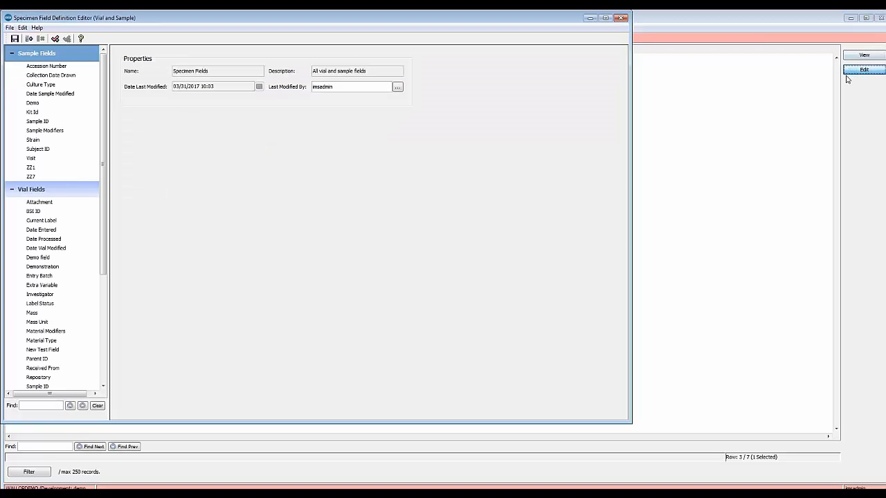
# Add a new sample field labelled Wallop Demo with the field type Choice.
pyautogui.click(29, 40)
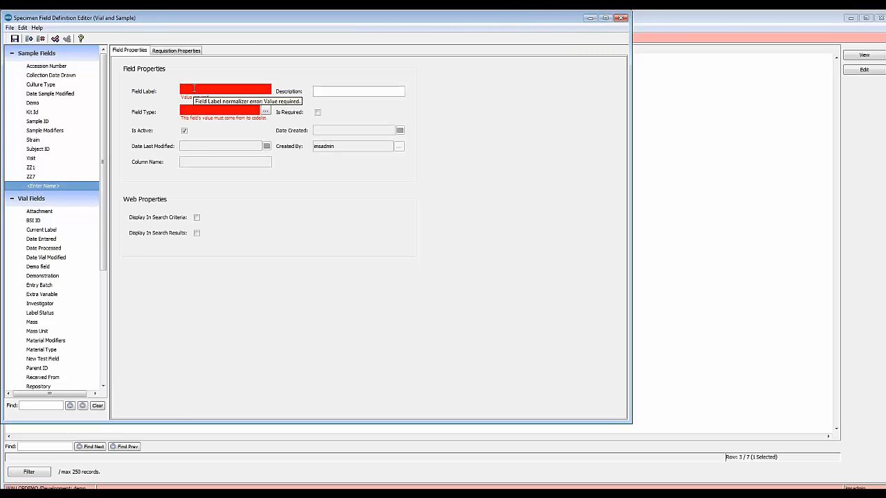
pyautogui.write('Wa')
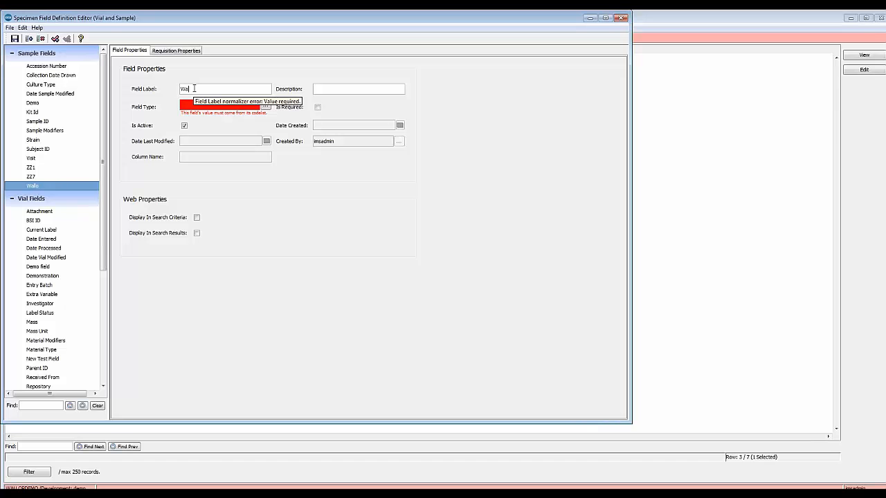
pyautogui.write('llop Demo')
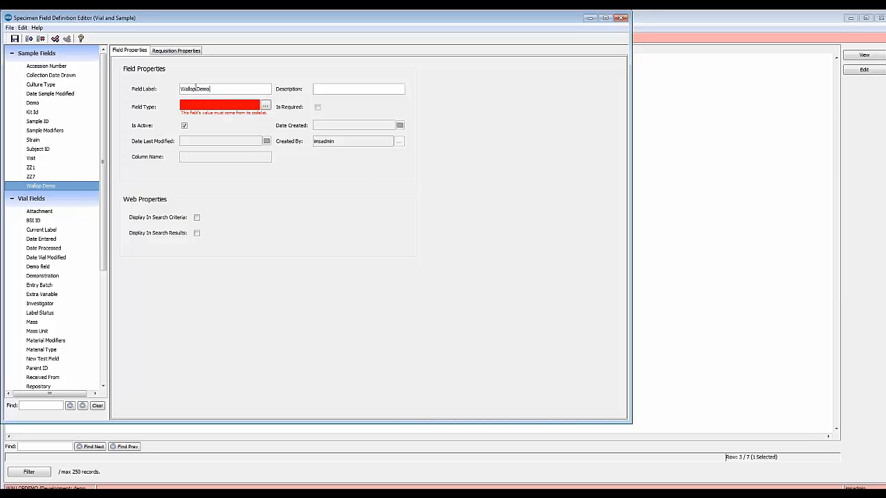
pyautogui.click(265, 106)
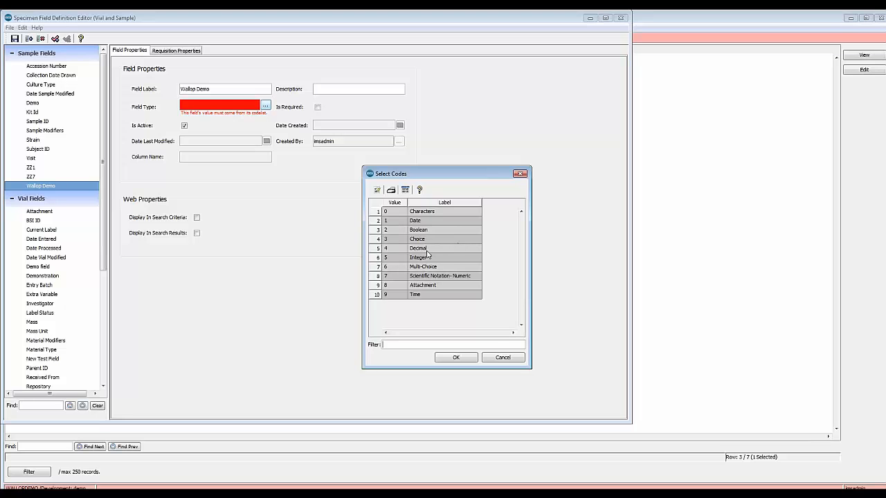
pyautogui.click(425, 240)
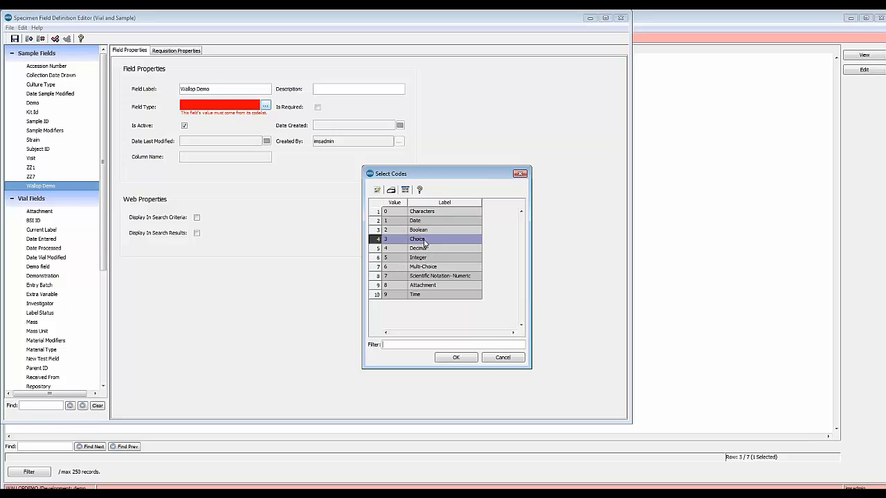
pyautogui.click(456, 359)
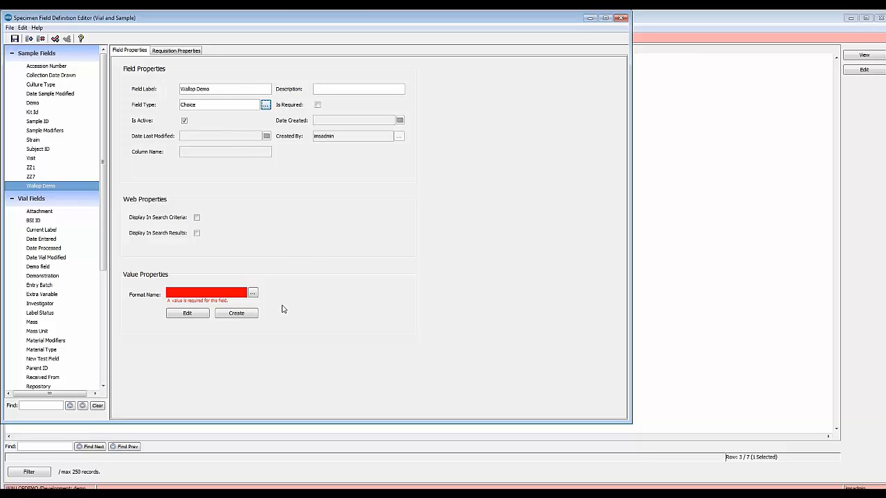
# Create a value format named Wallop Demo for the new field and add three blank rows to its code list.
pyautogui.click(237, 315)
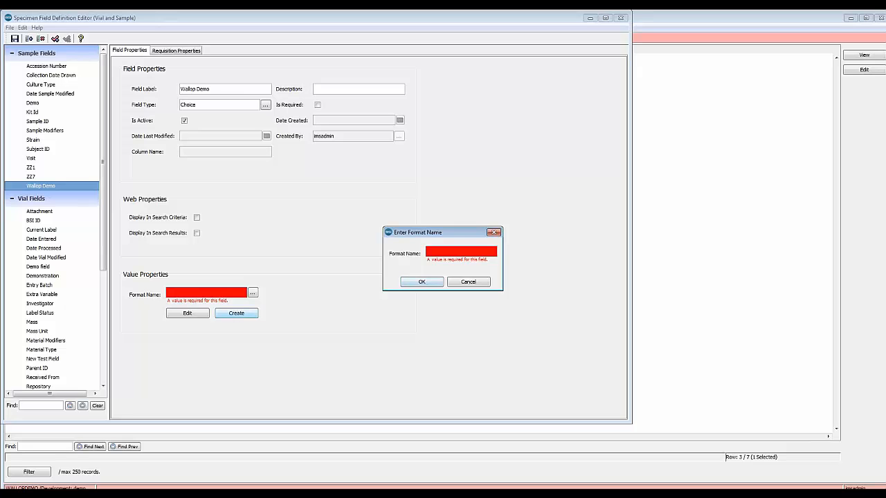
pyautogui.write('Wallop Demo')
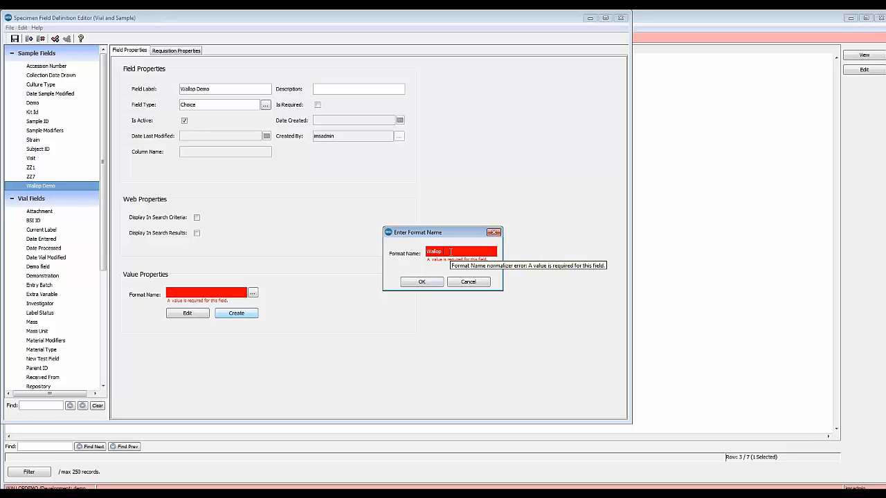
pyautogui.click(417, 283)
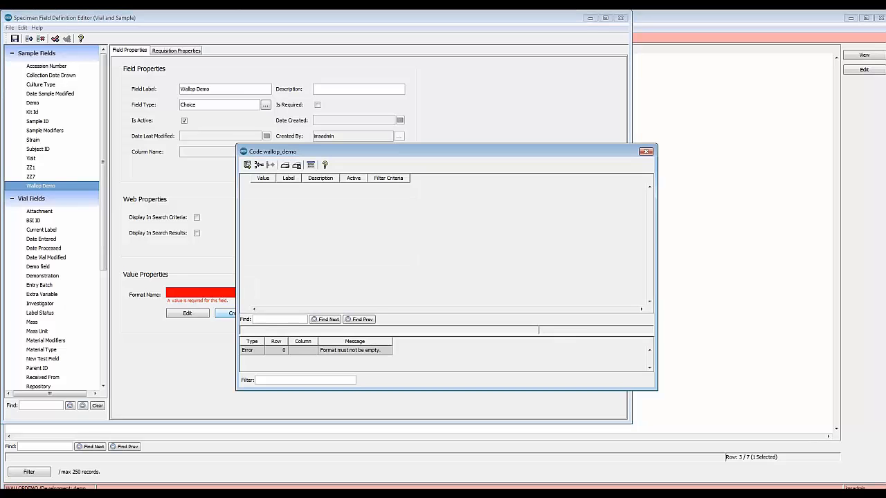
pyautogui.click(259, 165)
pyautogui.doubleClick(258, 165)
# Fill the Value column of the three code rows with an increment range starting at 1 and increasing by 1.
pyautogui.click(263, 178)
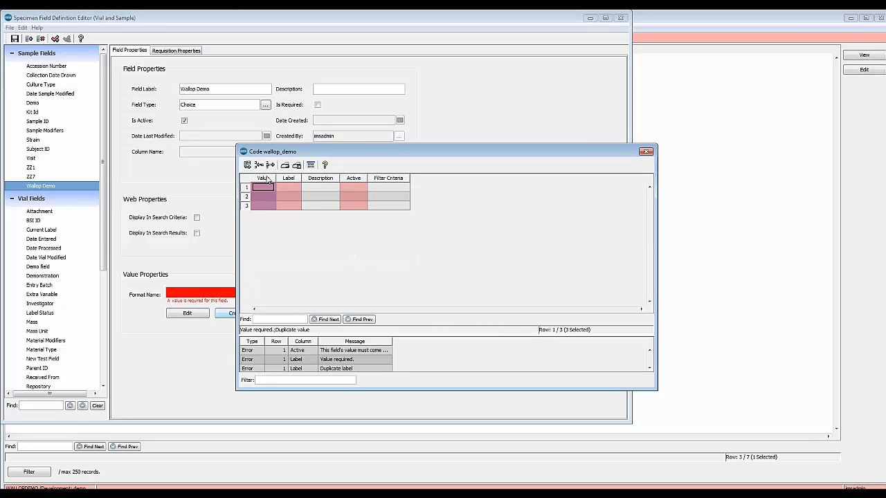
pyautogui.rightClick(252, 183)
pyautogui.click(295, 246)
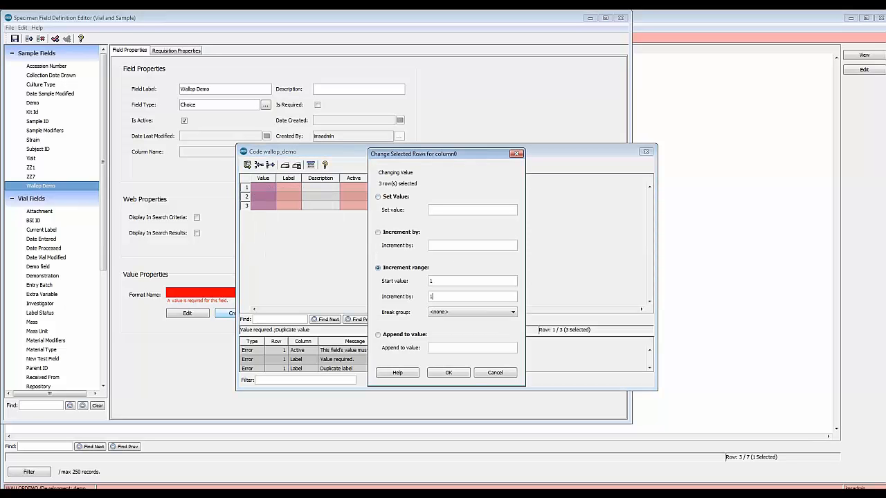
pyautogui.click(447, 373)
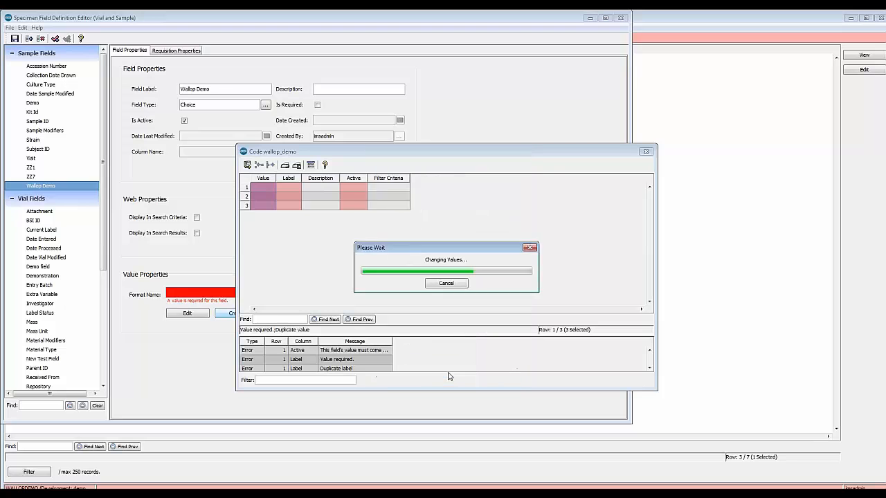
# Label the three code rows Yes, No and Maybe in order.
pyautogui.click(293, 189)
pyautogui.write('Yes')
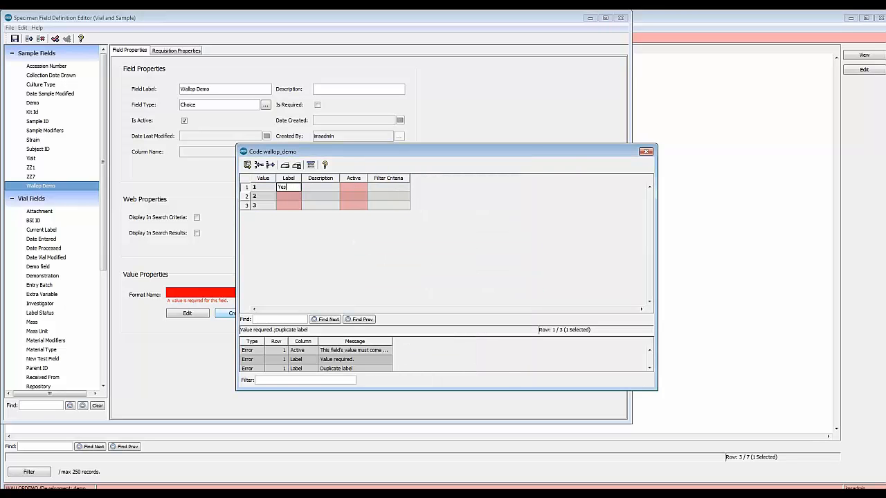
pyautogui.press('Return')
pyautogui.write('No')
pyautogui.press('Return')
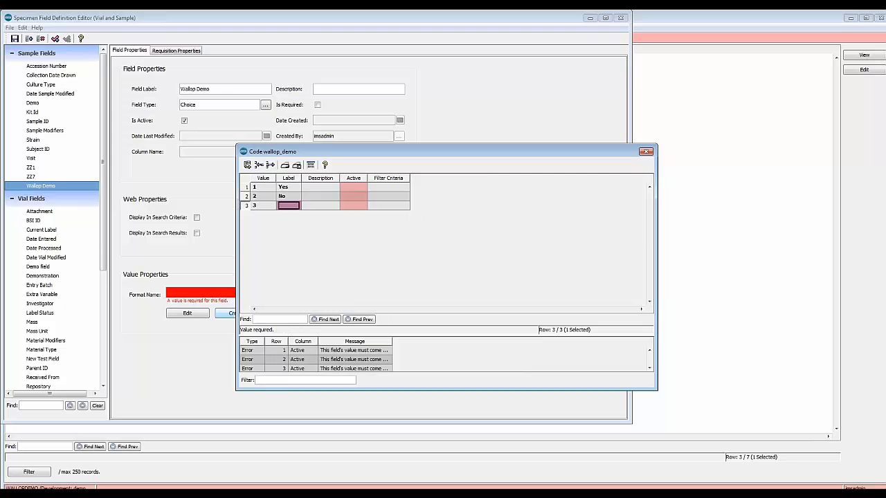
pyautogui.write('Maybe')
# Mass change the Active column to True/Yes for all three code rows.
pyautogui.click(355, 180)
pyautogui.rightClick(356, 180)
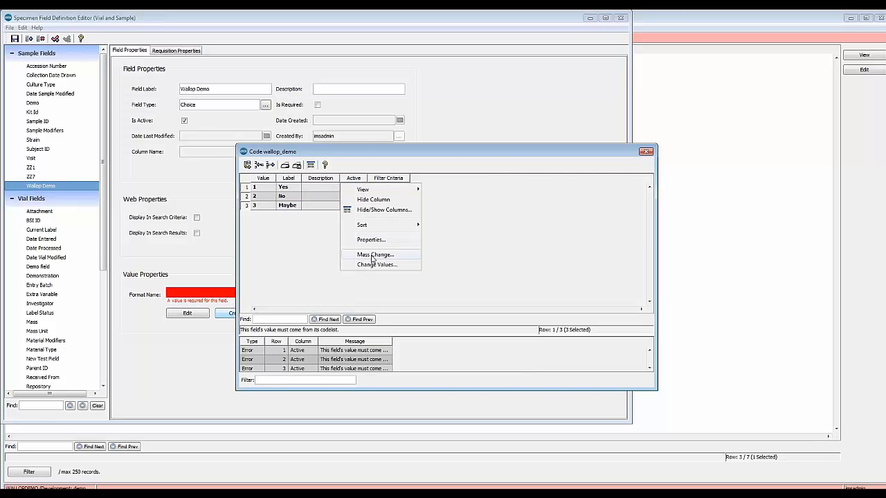
pyautogui.click(374, 256)
pyautogui.click(511, 210)
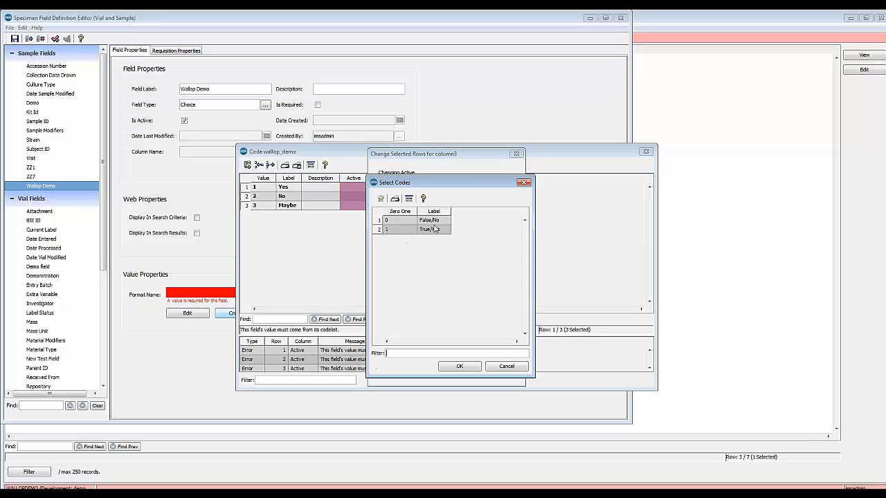
pyautogui.click(397, 232)
pyautogui.click(459, 367)
pyautogui.click(457, 372)
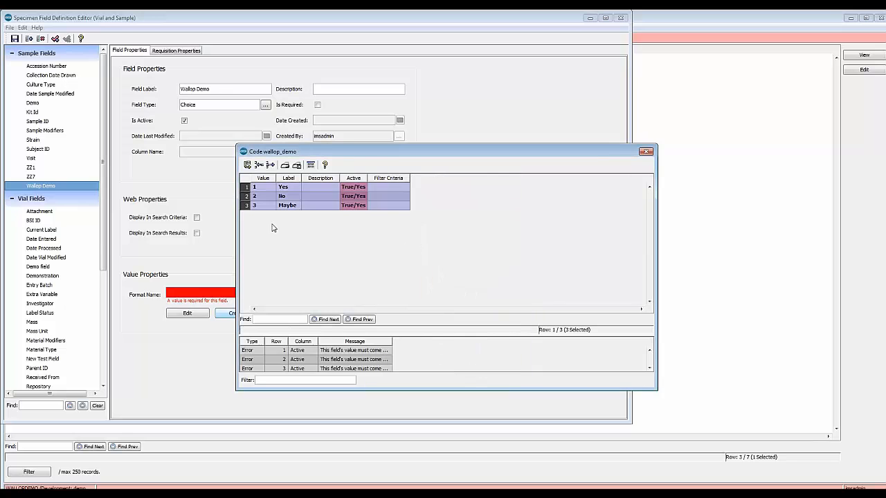
# Save the wallop_demo code list, then save the specimen field definition and close its editor.
pyautogui.click(247, 166)
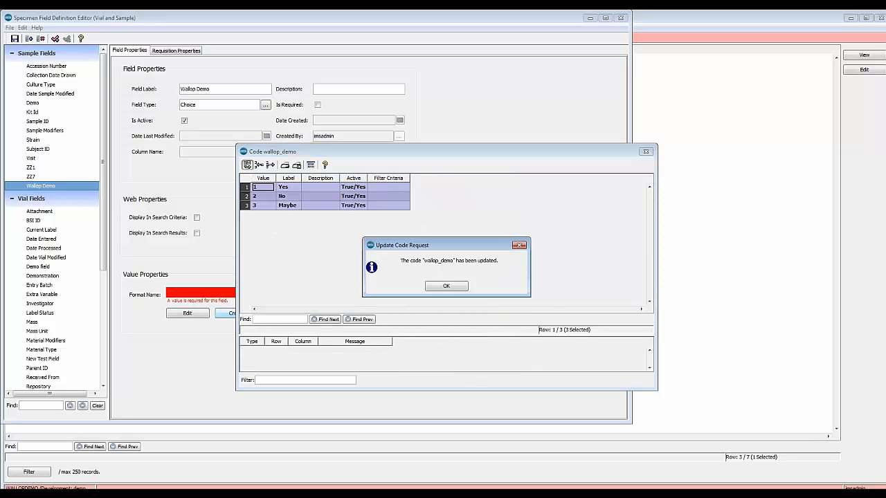
pyautogui.click(457, 290)
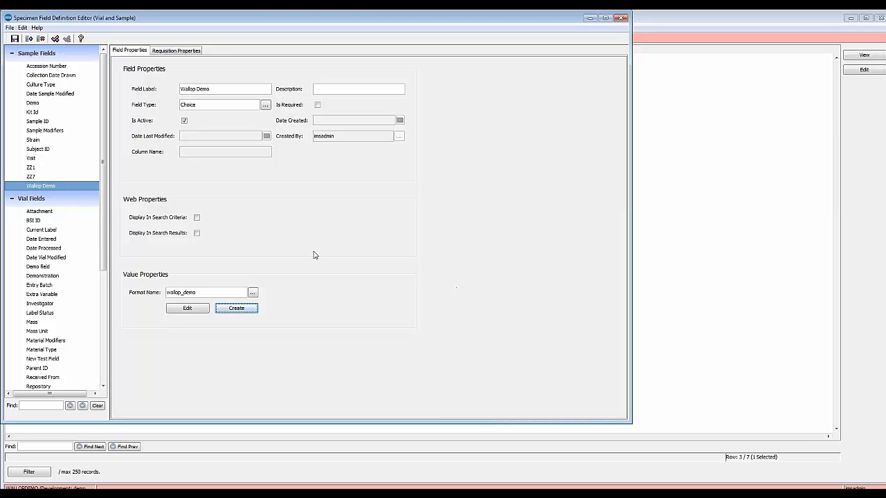
pyautogui.click(14, 39)
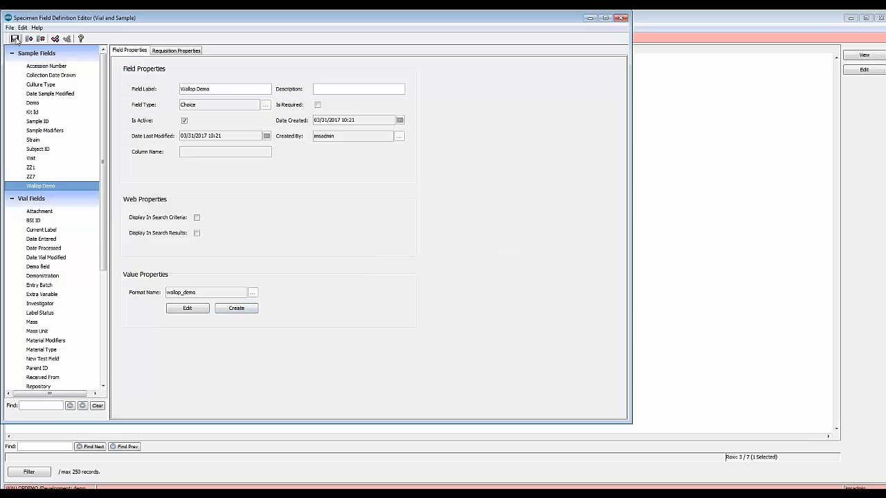
pyautogui.click(621, 18)
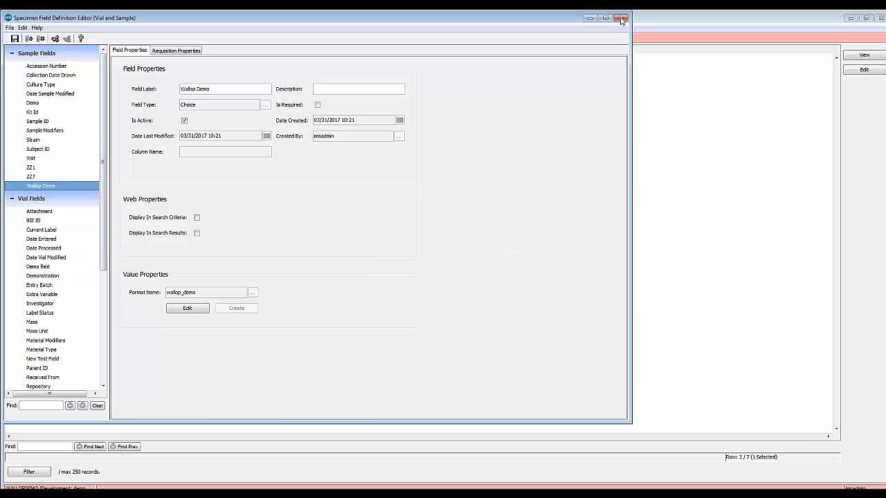
# Open the most recently created specimen batch in Data Entry for editing.
pyautogui.click(88, 41)
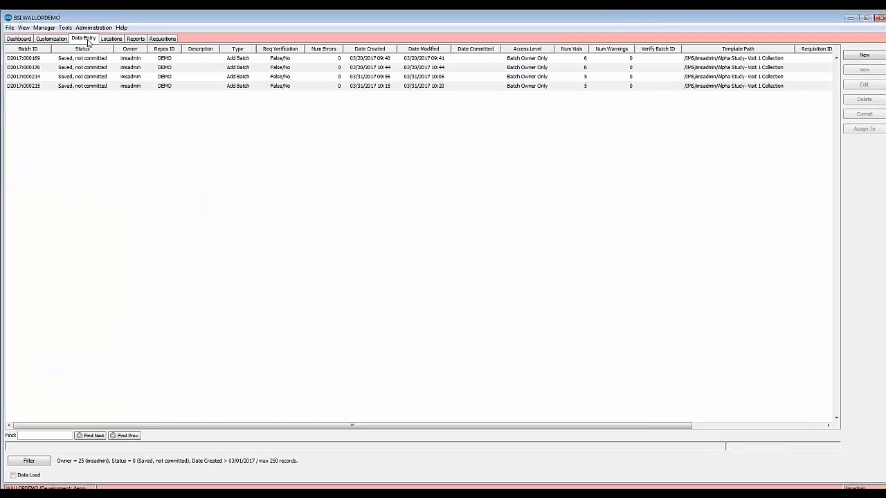
pyautogui.click(27, 86)
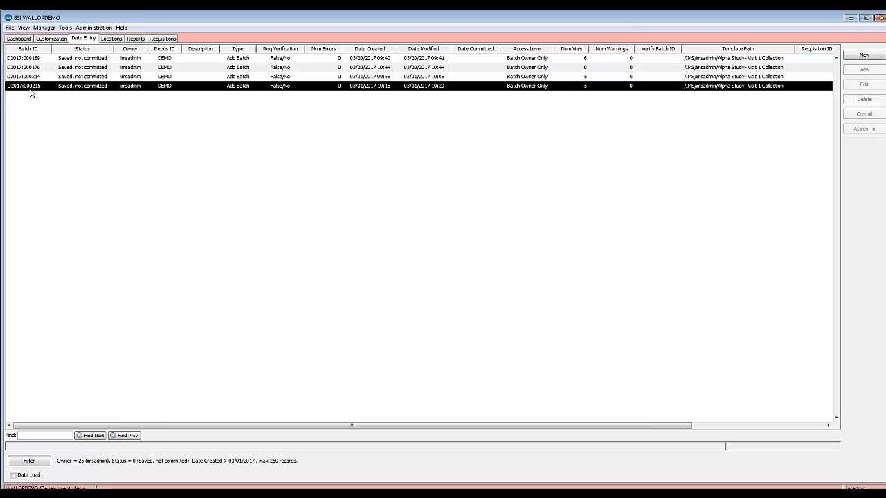
pyautogui.click(864, 84)
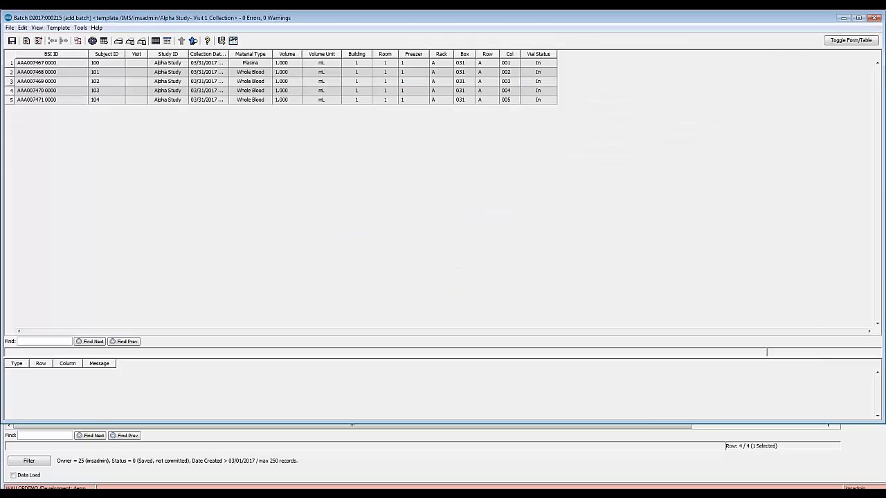
# Find the hidden Wallop Demo field by filtering for "wallop" and add it to the batch table's displayed fields.
pyautogui.rightClick(491, 55)
pyautogui.click(504, 73)
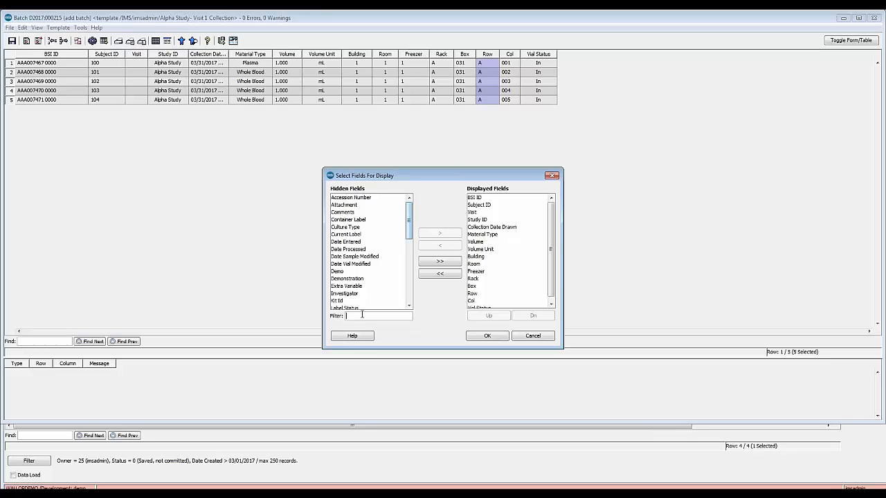
pyautogui.write('wallop')
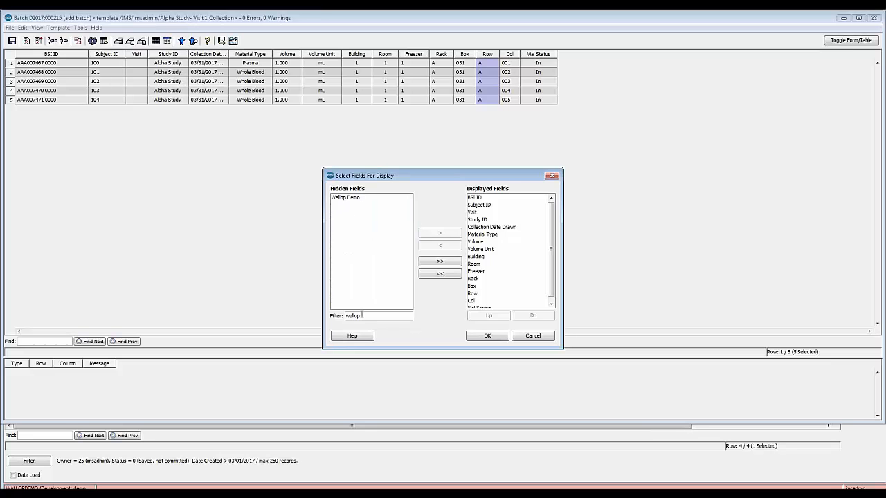
pyautogui.doubleClick(343, 199)
pyautogui.click(483, 337)
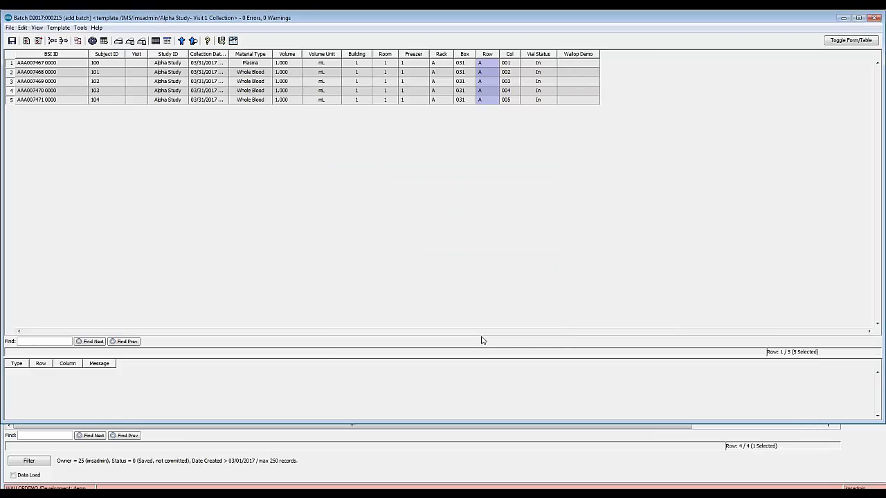
# Set the Wallop Demo value of the first specimen, subject 100, to Yes.
pyautogui.click(594, 64)
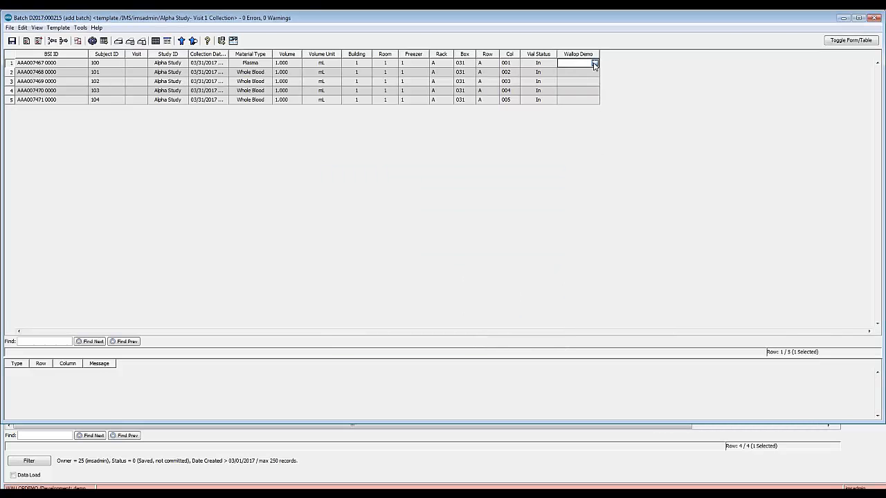
pyautogui.click(594, 63)
pyautogui.doubleClick(417, 216)
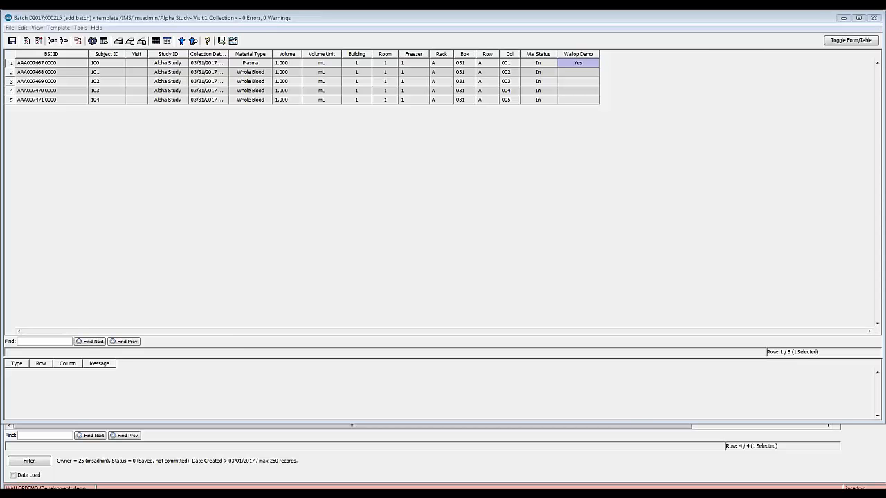
# Save the specimen batch and commit it to the database without automatically creating a requisition.
pyautogui.click(13, 43)
pyautogui.click(38, 42)
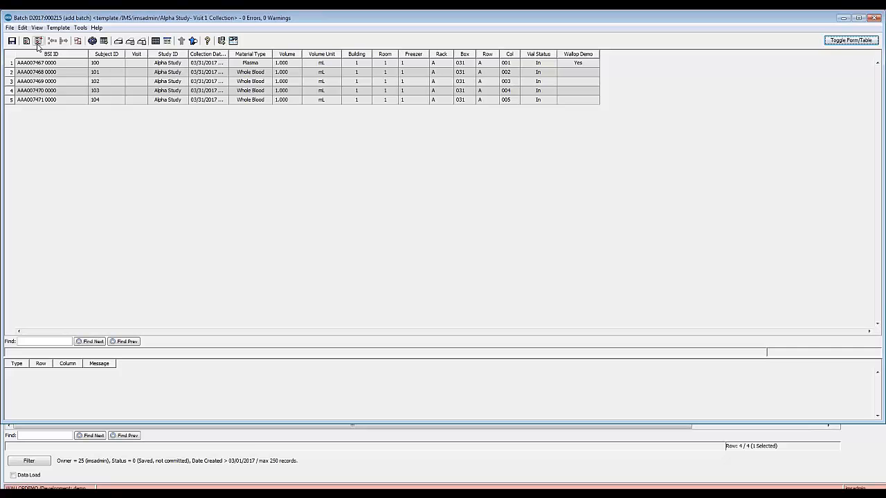
pyautogui.click(221, 41)
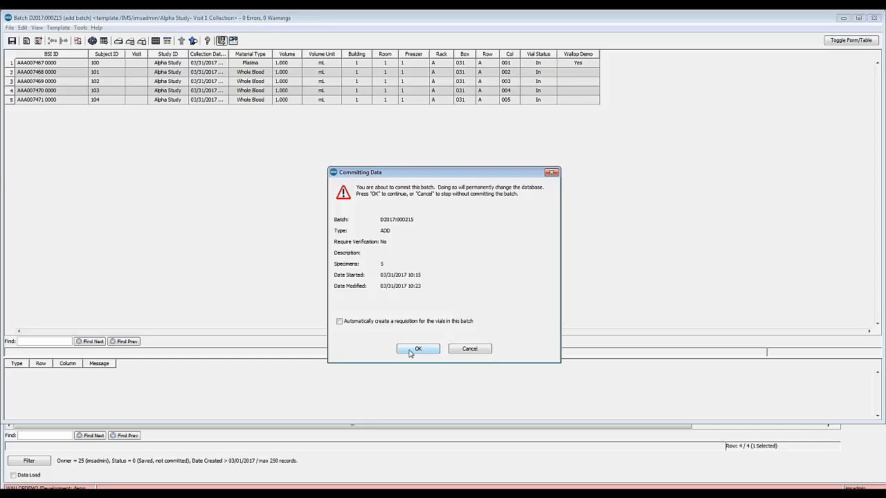
pyautogui.click(409, 352)
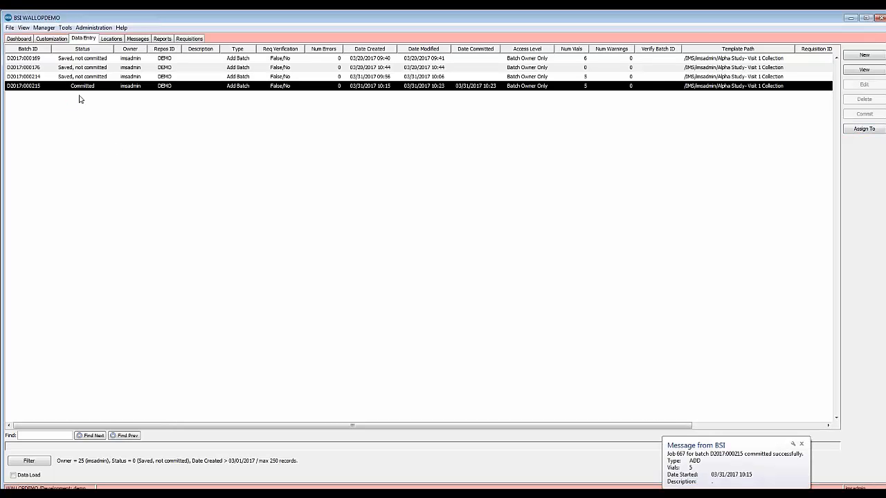
# Examine the stored specimens in the layout of Box 031 and the actions available for the vial in position A001.
pyautogui.click(110, 40)
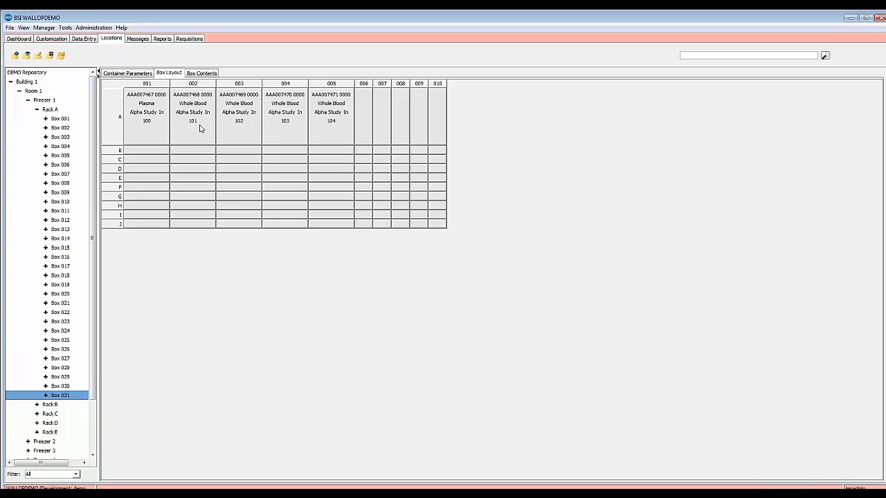
pyautogui.rightClick(142, 119)
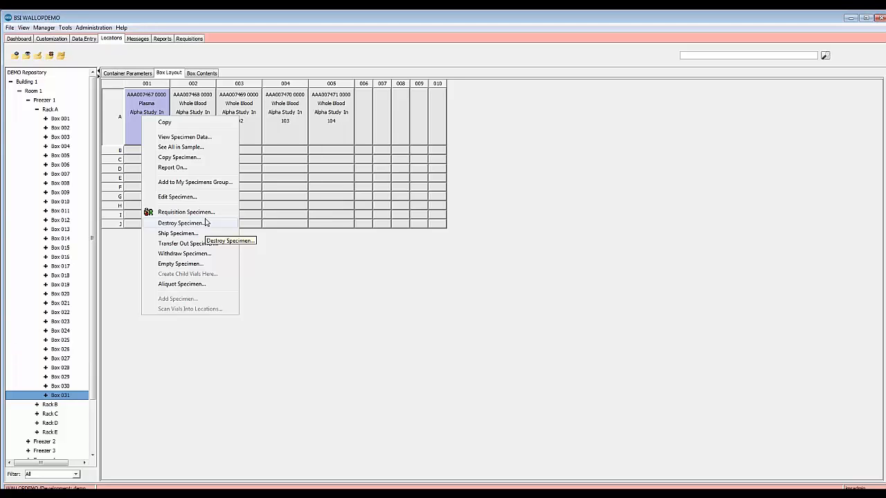
pyautogui.keyDown('shift'); pyautogui.click(276, 139); pyautogui.keyUp('shift')
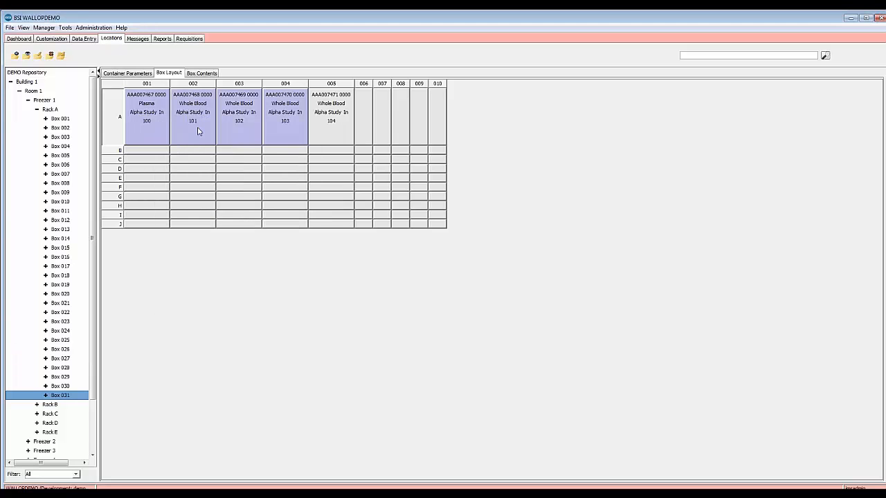
pyautogui.click(164, 118)
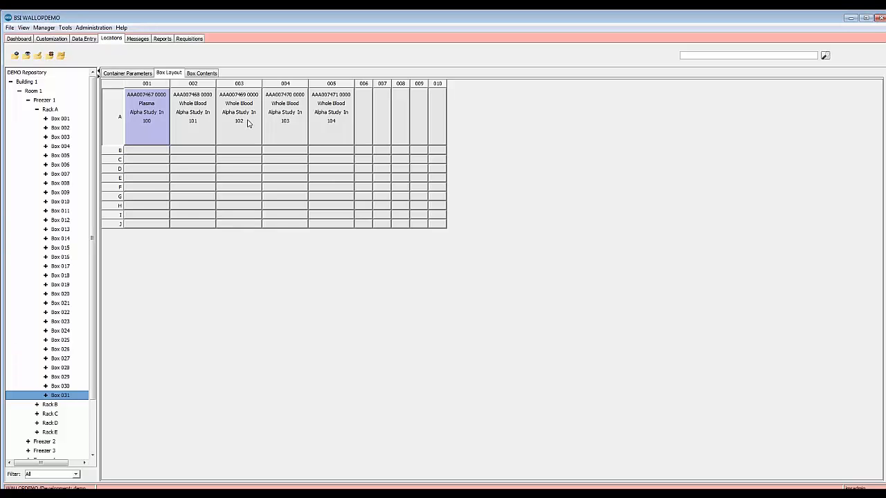
# Create a new requisition with the default properties, Normal priority and Owner only access.
pyautogui.click(190, 39)
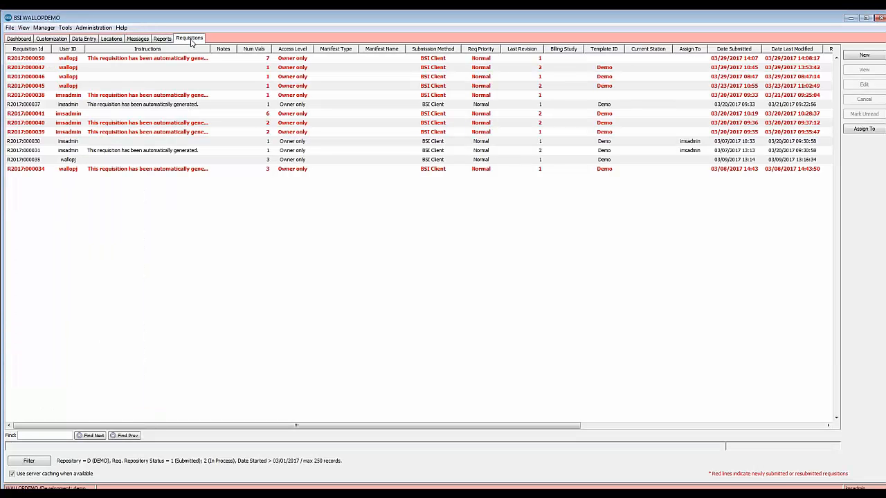
pyautogui.click(877, 56)
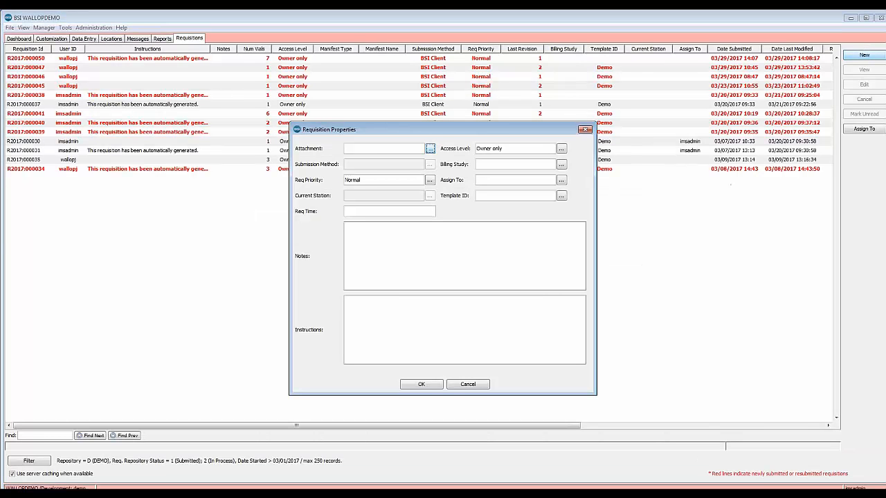
pyautogui.click(422, 385)
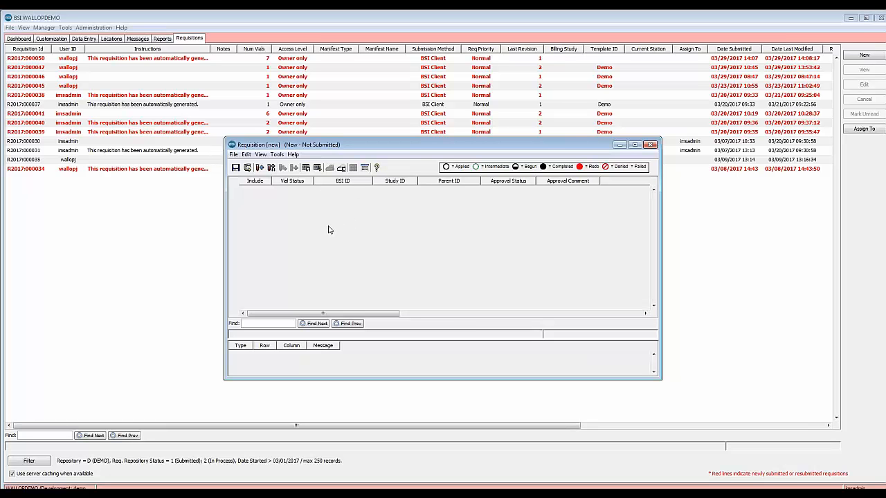
# Replace the vial search criteria for the requisition with Date Entered equals 03/31/2017 and test the search.
pyautogui.click(259, 170)
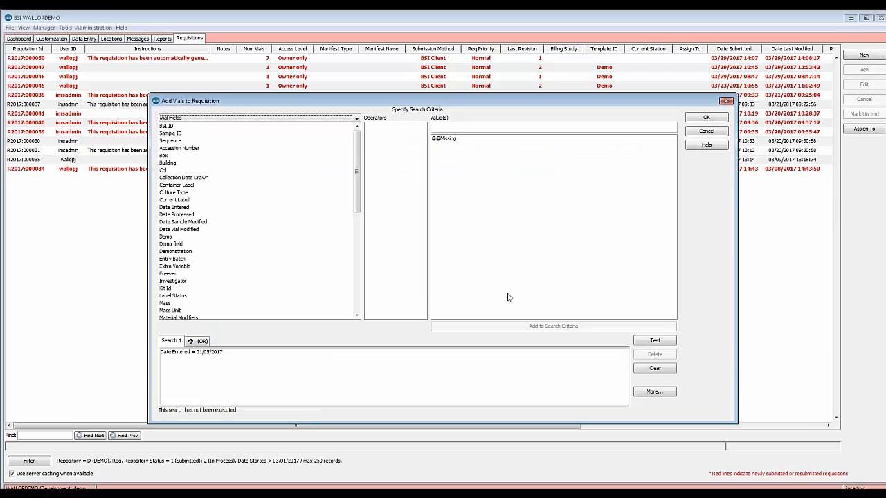
pyautogui.click(644, 368)
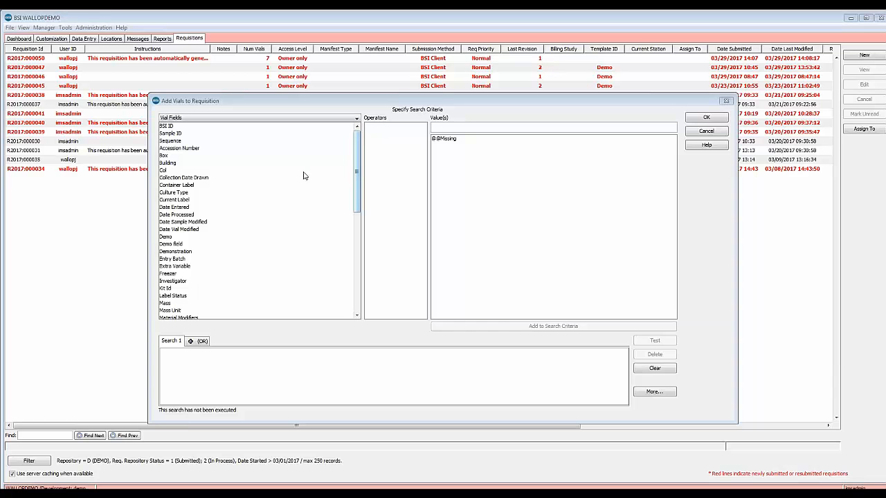
pyautogui.click(183, 207)
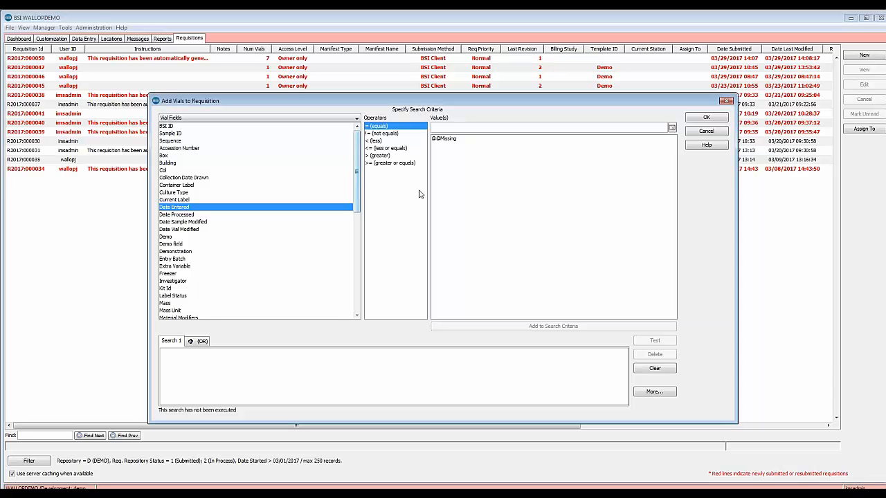
pyautogui.click(671, 128)
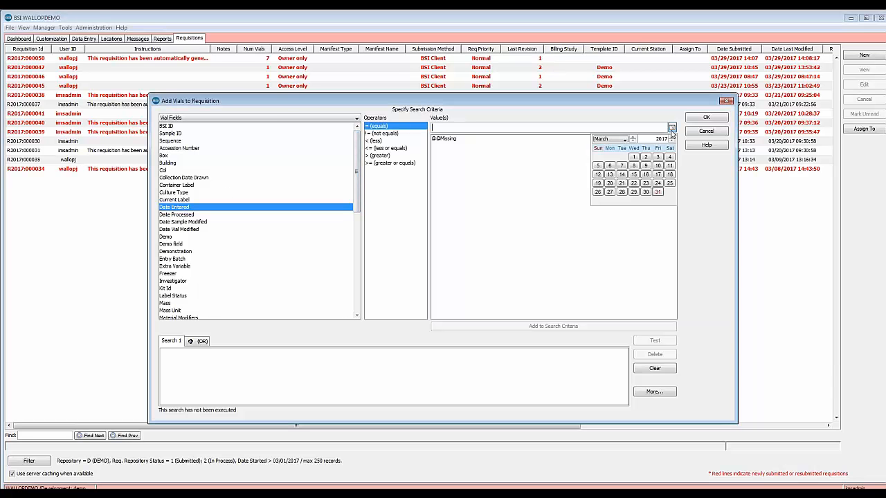
pyautogui.click(658, 192)
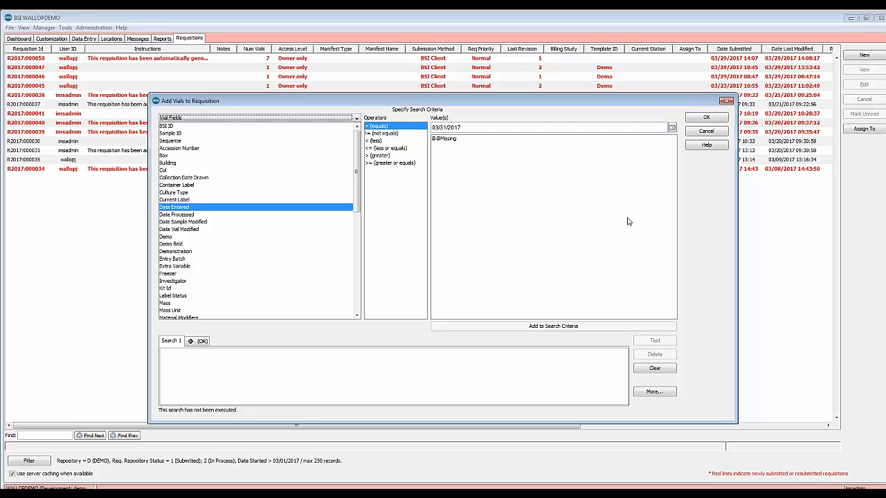
pyautogui.click(544, 327)
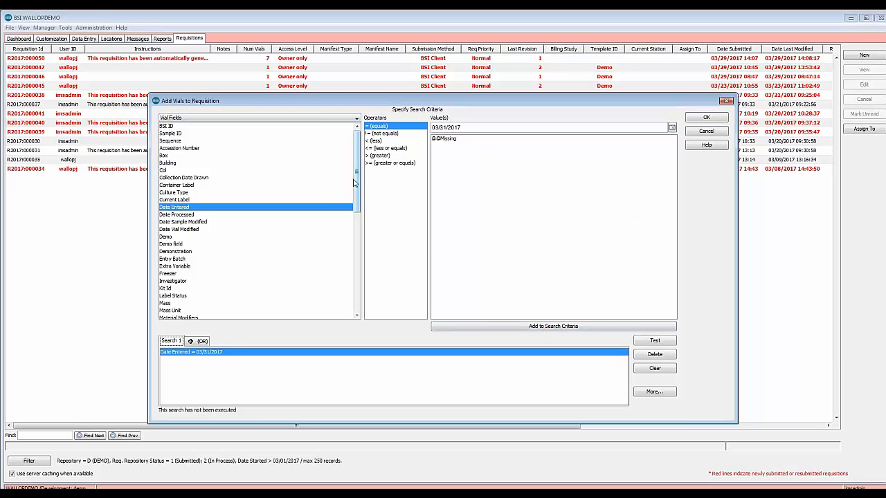
pyautogui.click(659, 341)
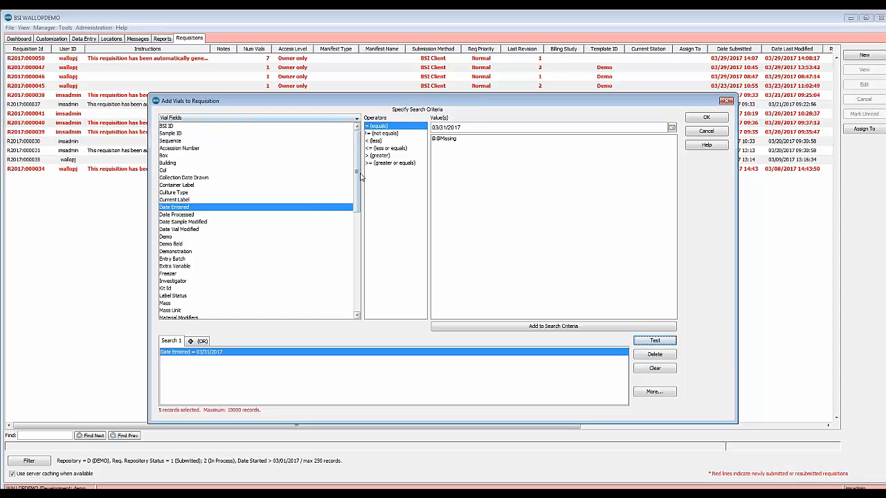
# Examine the searchable fields under Requisition Fields, Subject Tables and Entire Database, then return to Vial Fields.
pyautogui.moveTo(356, 172); pyautogui.dragTo(355, 143)
pyautogui.click(321, 118)
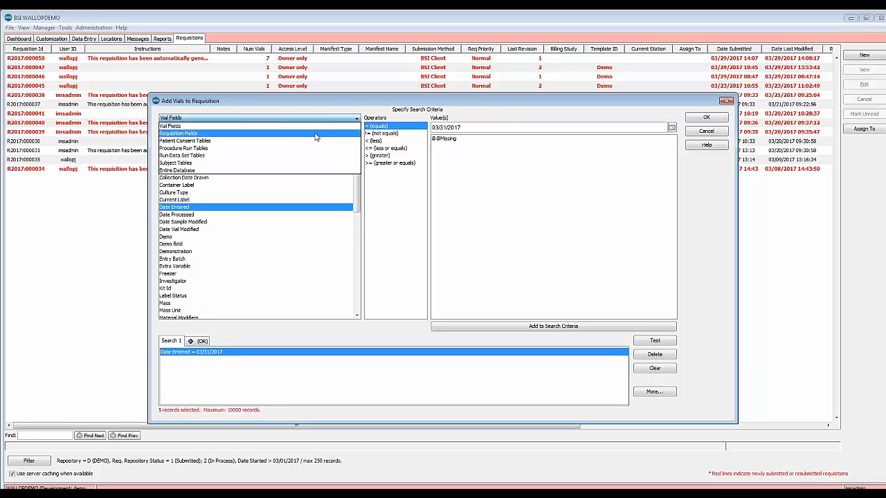
pyautogui.click(315, 136)
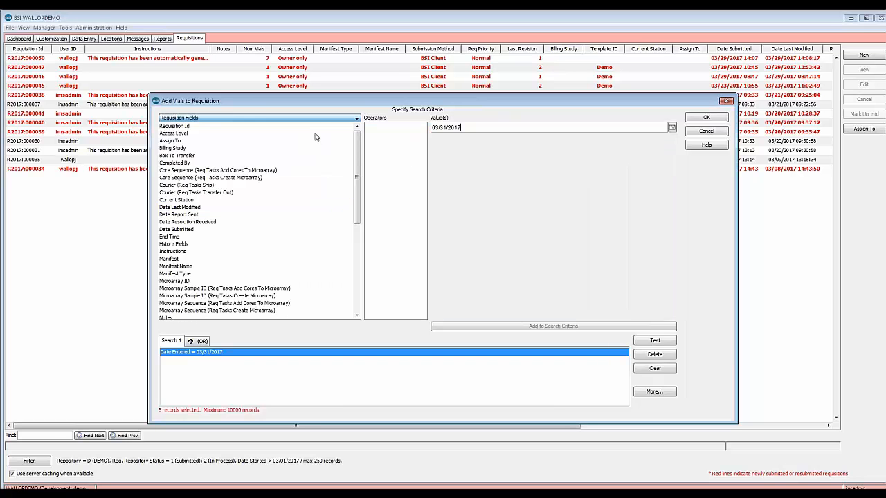
pyautogui.click(310, 119)
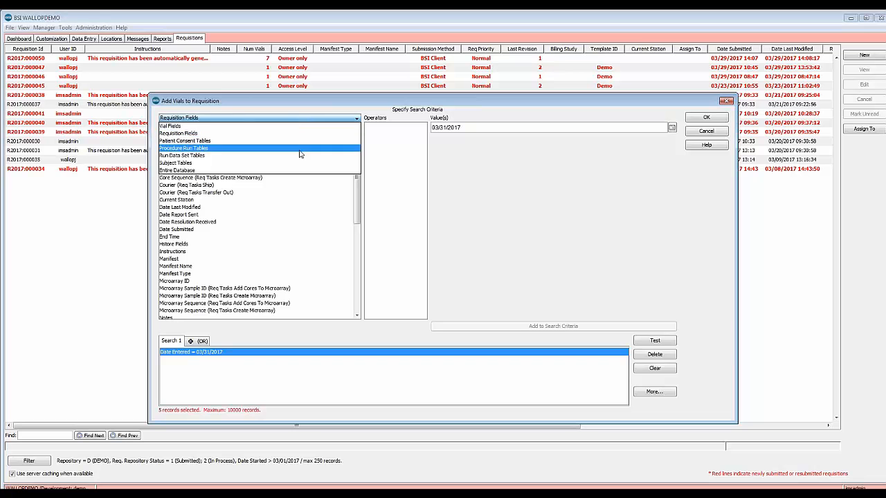
pyautogui.click(293, 166)
pyautogui.click(311, 119)
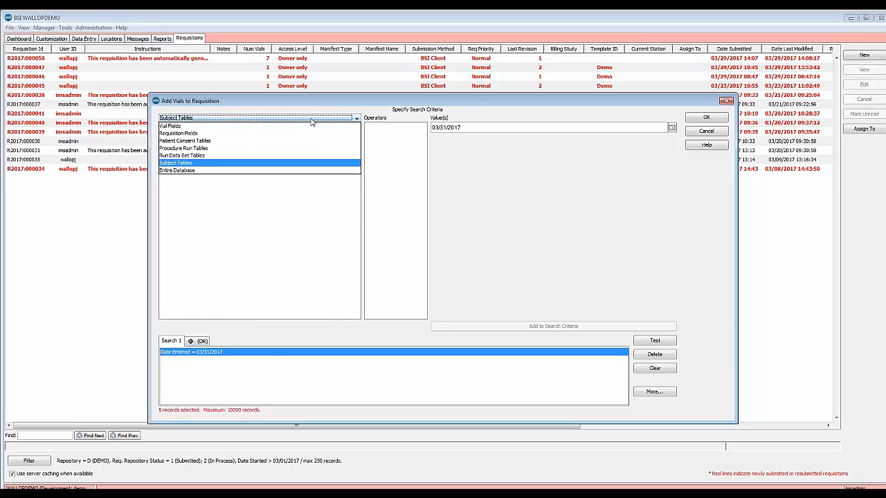
pyautogui.click(297, 171)
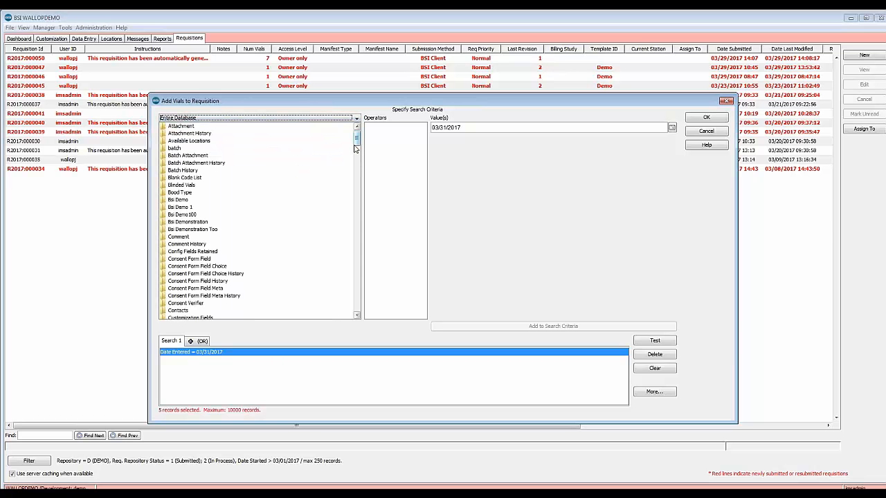
pyautogui.moveTo(357, 139); pyautogui.dragTo(357, 303)
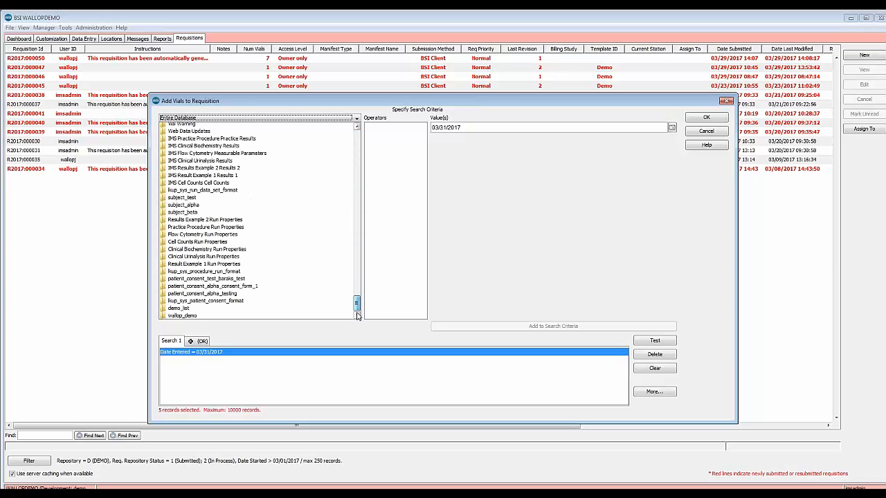
pyautogui.click(268, 121)
pyautogui.click(265, 130)
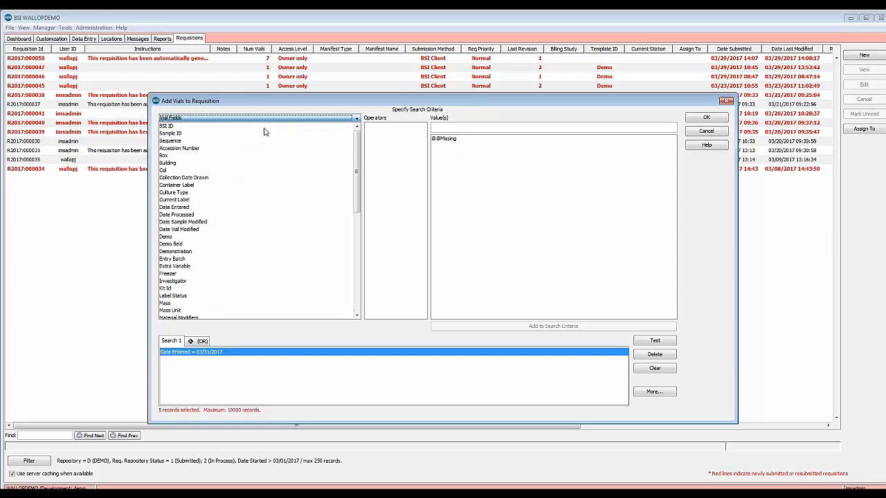
# Add the vials matching the search to the requisition and submit it without tasks or instructions, opening it for editing in an enlarged window.
pyautogui.click(709, 119)
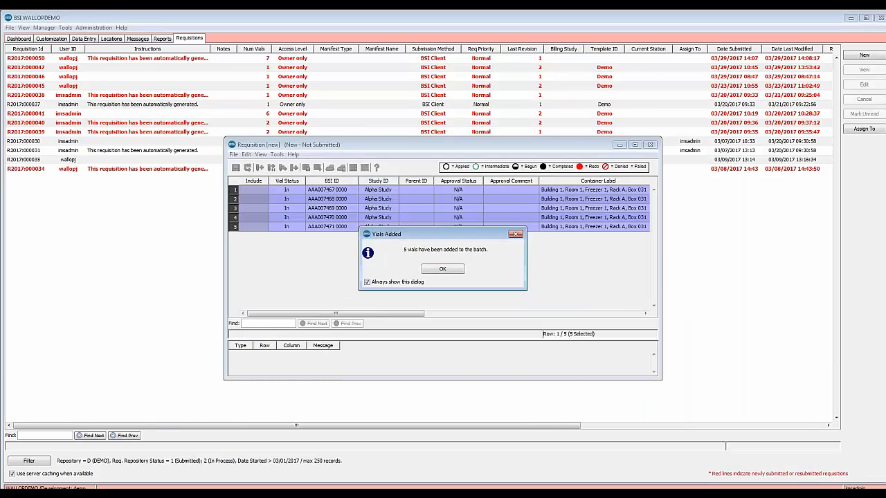
pyautogui.click(427, 270)
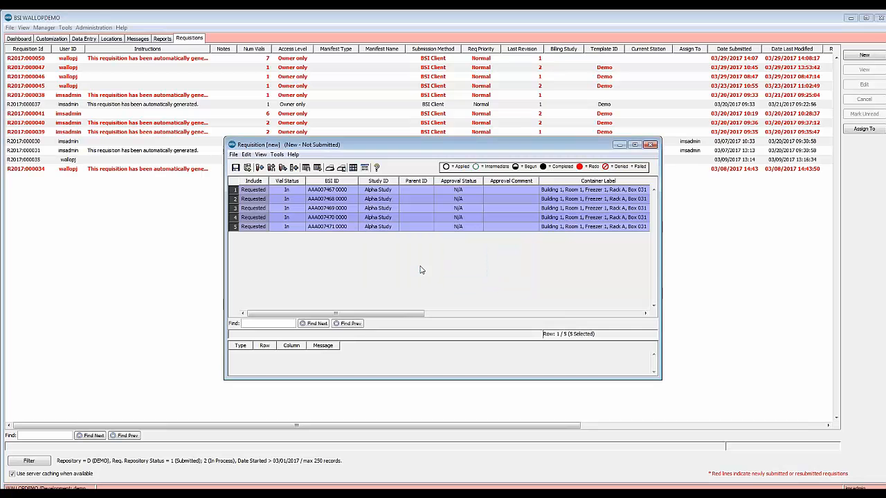
pyautogui.click(247, 168)
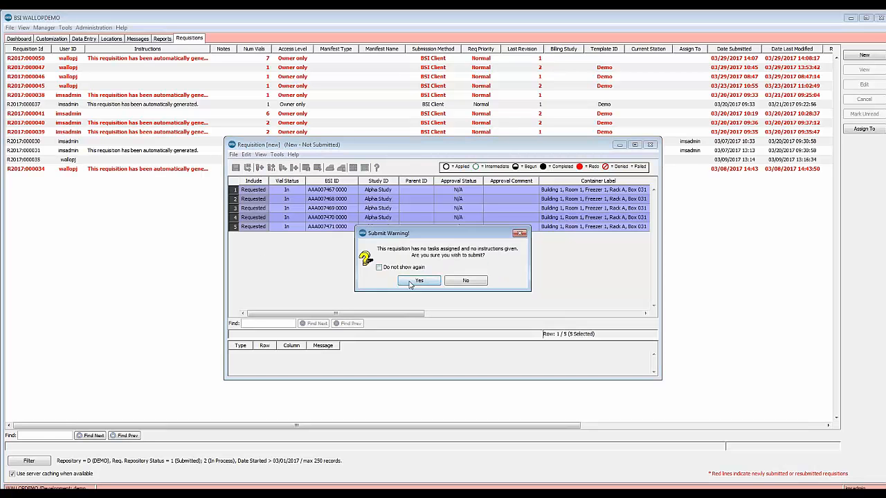
pyautogui.click(410, 284)
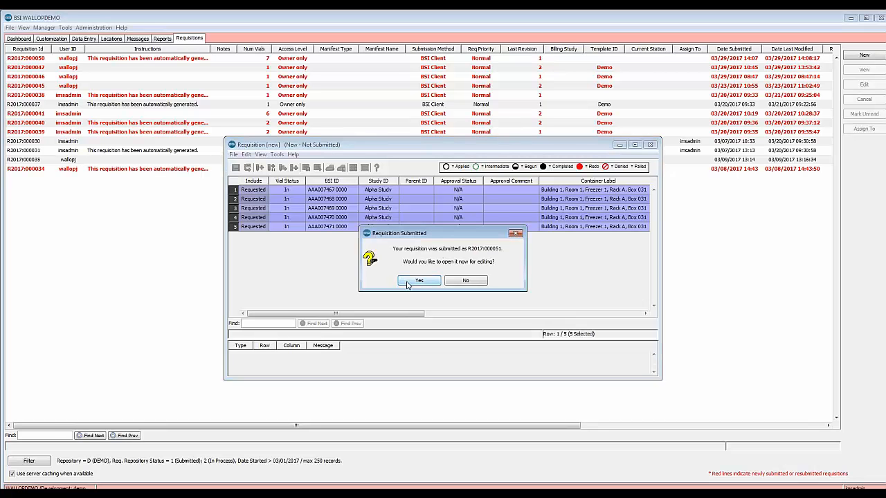
pyautogui.click(408, 284)
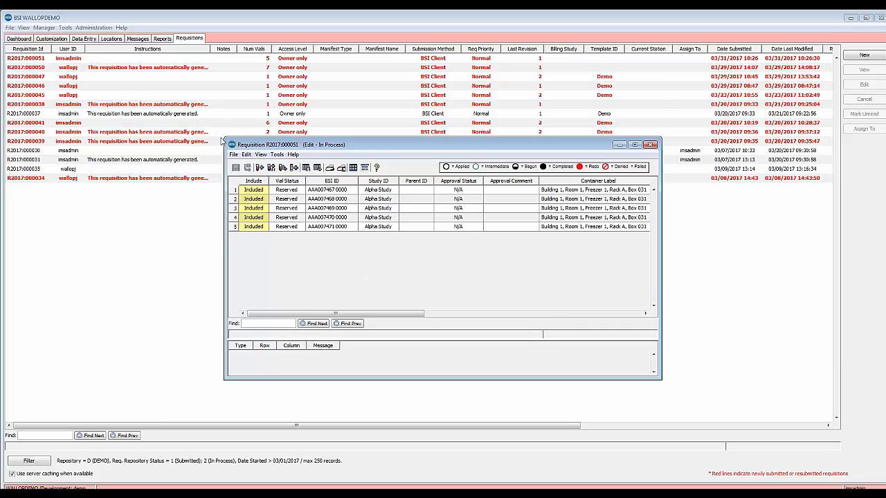
pyautogui.moveTo(224, 136); pyautogui.dragTo(110, 63)
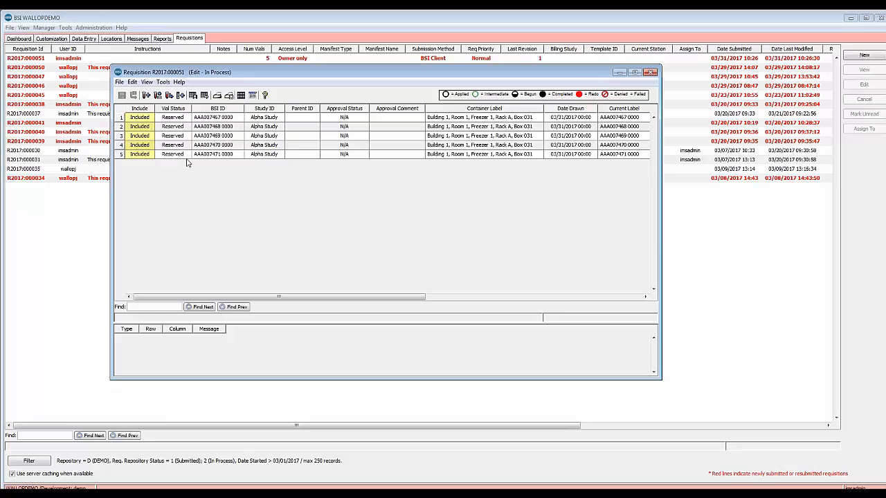
# Examine the task types that can be added to the requisition, including Pull, Aliquot and Ship, without adding one.
pyautogui.click(181, 97)
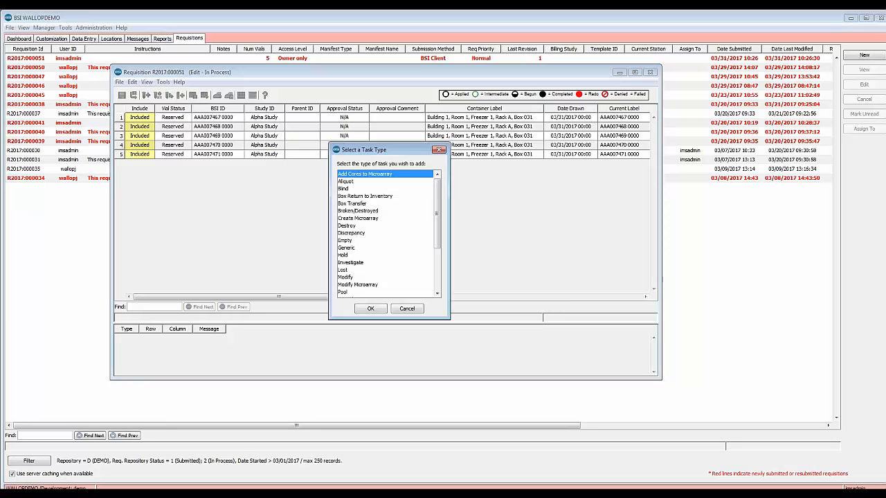
pyautogui.moveTo(327, 145); pyautogui.dragTo(224, 57)
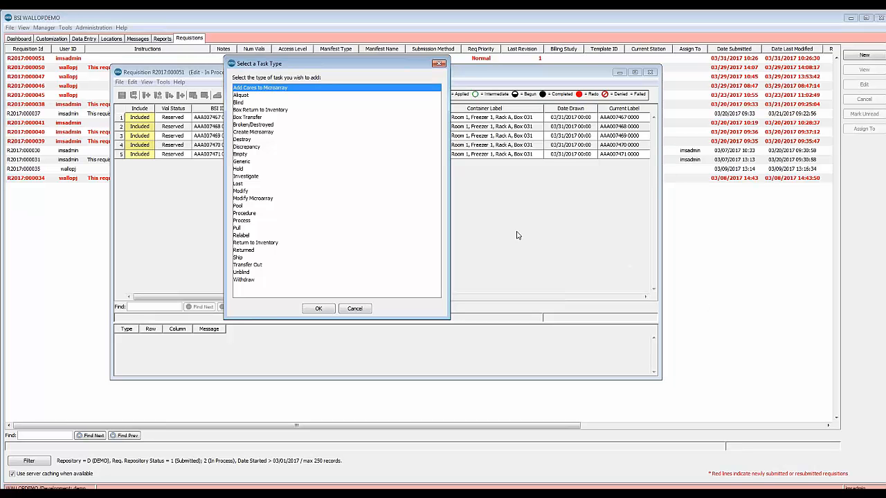
pyautogui.click(240, 228)
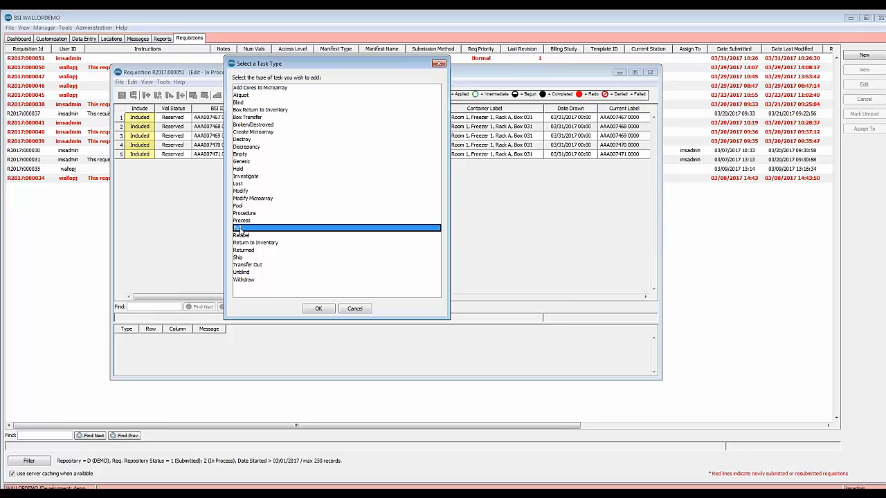
pyautogui.click(240, 96)
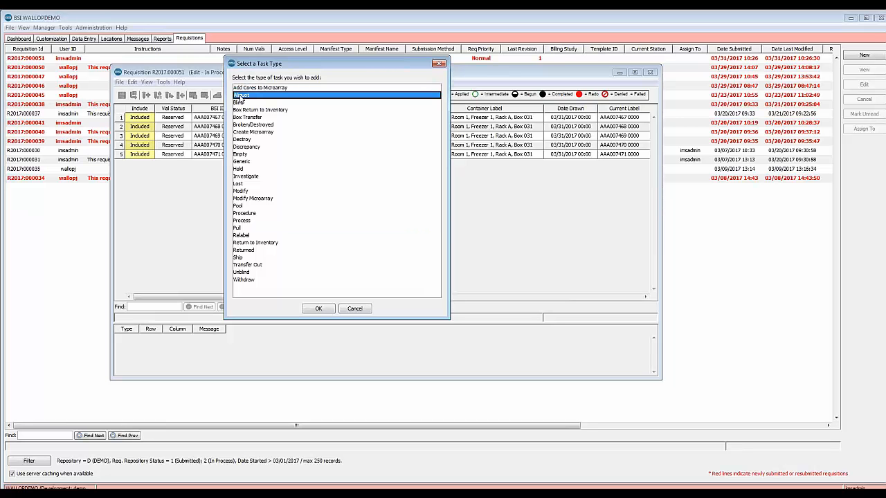
pyautogui.click(250, 258)
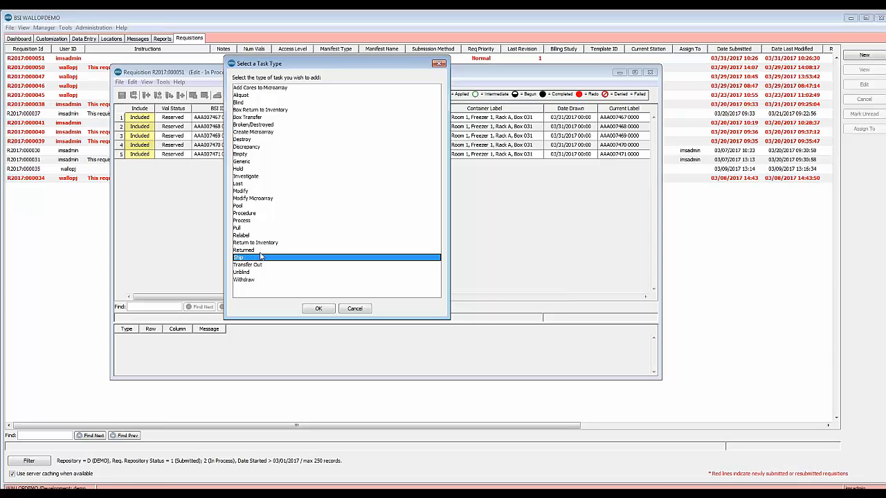
pyautogui.click(354, 309)
# Apply the Demo task template to all five vials in the requisition.
pyautogui.click(234, 154)
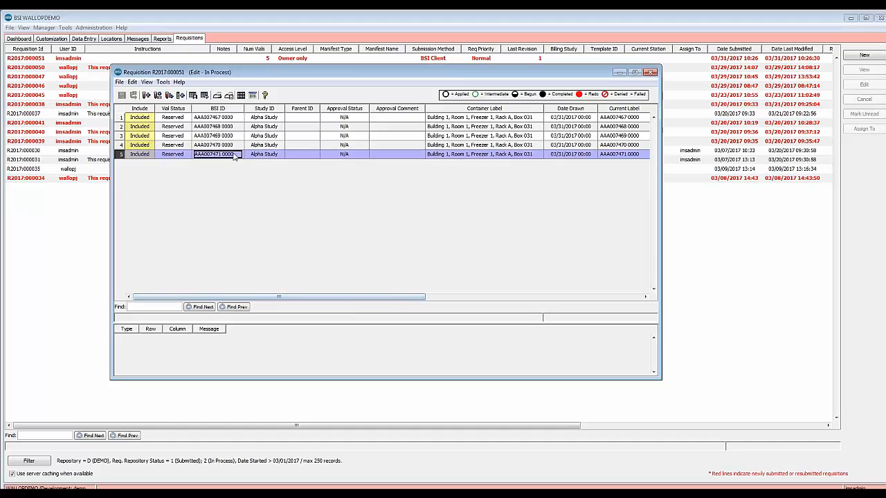
pyautogui.moveTo(234, 155); pyautogui.dragTo(230, 117)
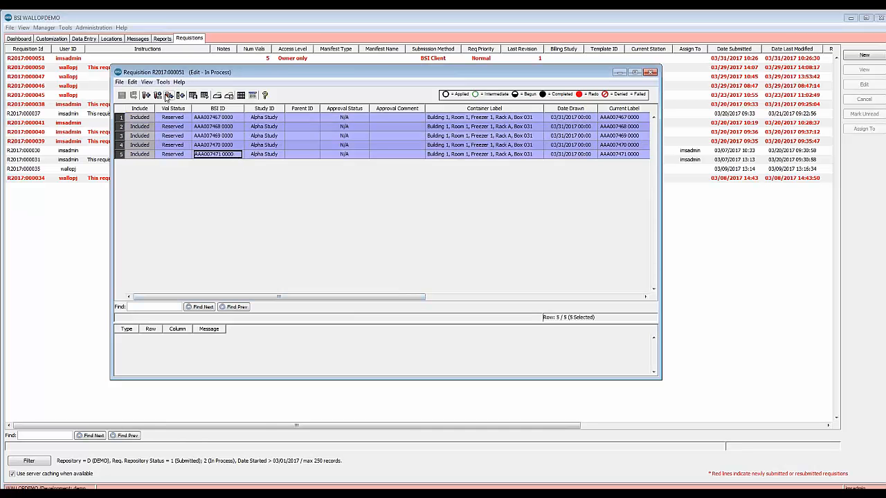
pyautogui.click(164, 82)
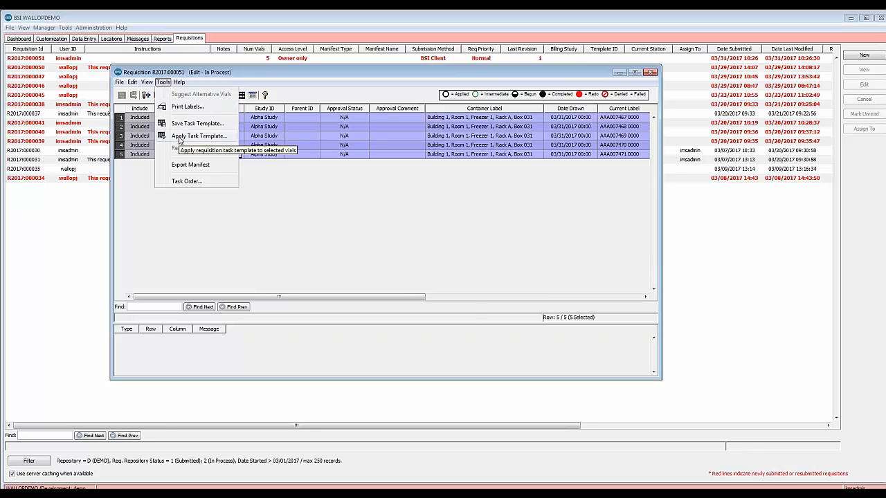
pyautogui.click(180, 138)
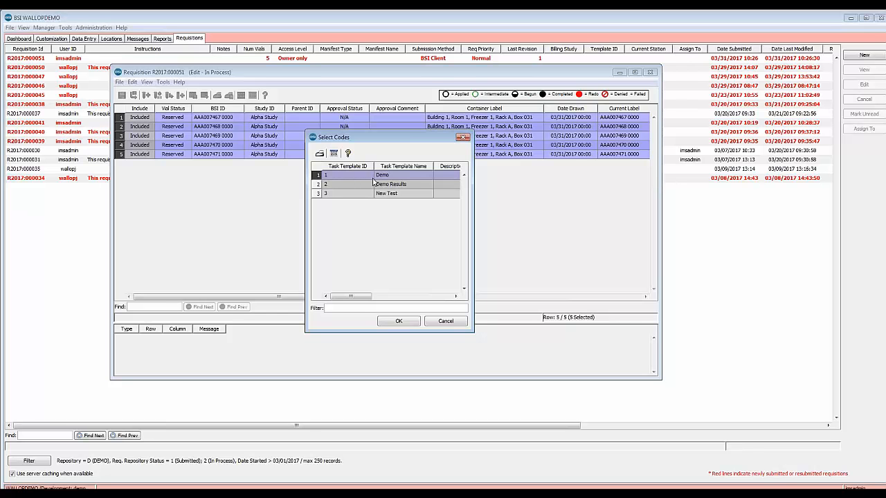
pyautogui.click(397, 321)
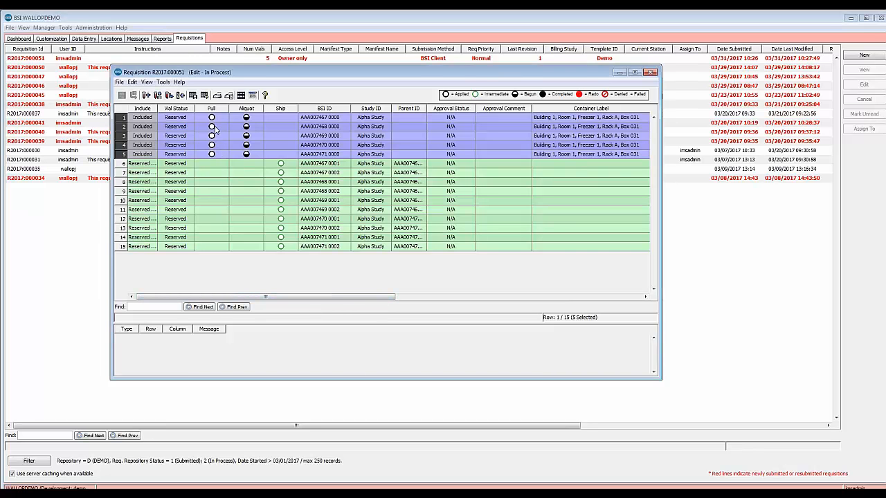
# Mark the Pull task as completed for the five selected parent vials.
pyautogui.rightClick(214, 128)
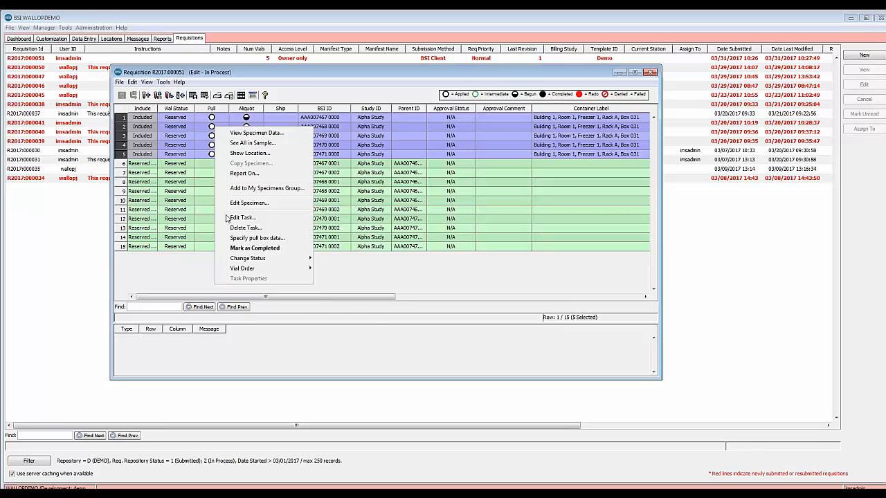
pyautogui.moveTo(236, 259)
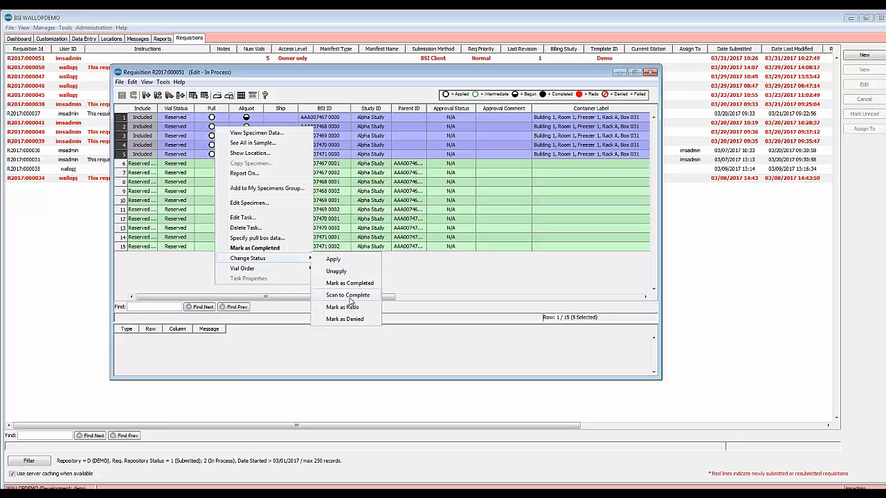
pyautogui.click(270, 248)
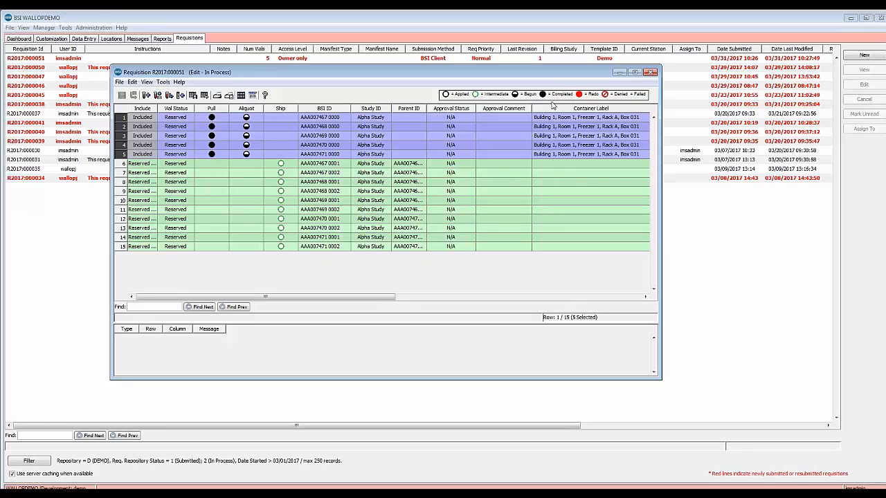
# Start completing the Aliquot task for the five selected parent vials and enlarge the Child Completion window.
pyautogui.rightClick(246, 136)
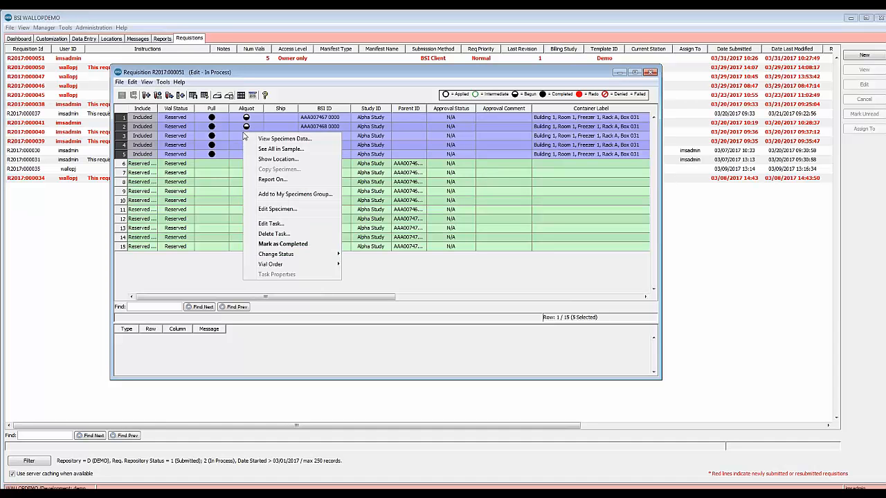
pyautogui.click(303, 244)
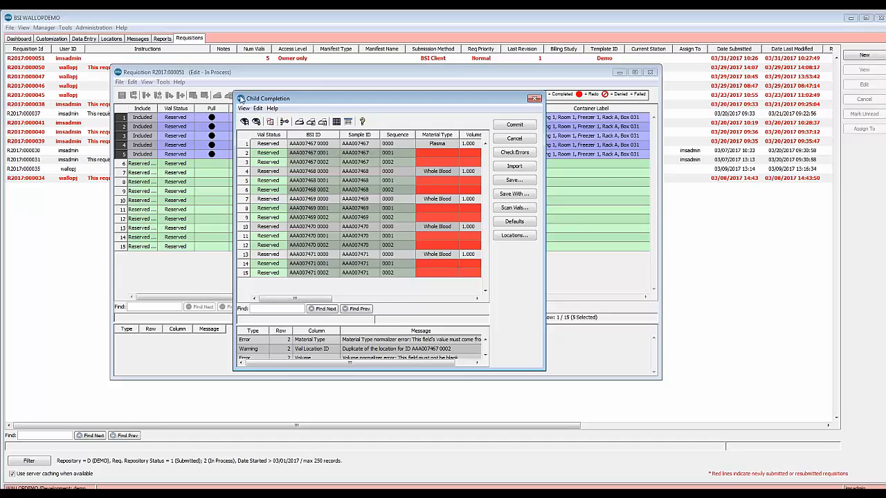
pyautogui.moveTo(234, 92); pyautogui.dragTo(125, 50)
# Examine the parent and child vial rows and move the Parent ID column directly after BSI ID.
pyautogui.click(138, 101)
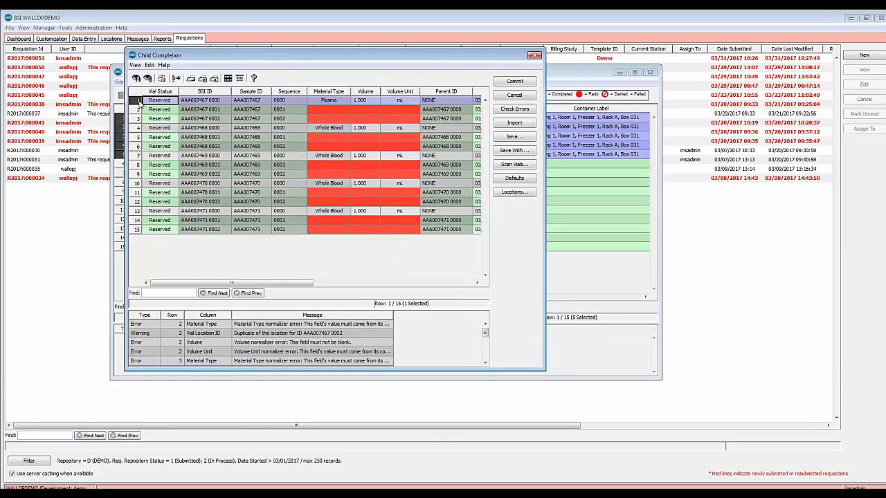
pyautogui.click(139, 128)
pyautogui.click(140, 155)
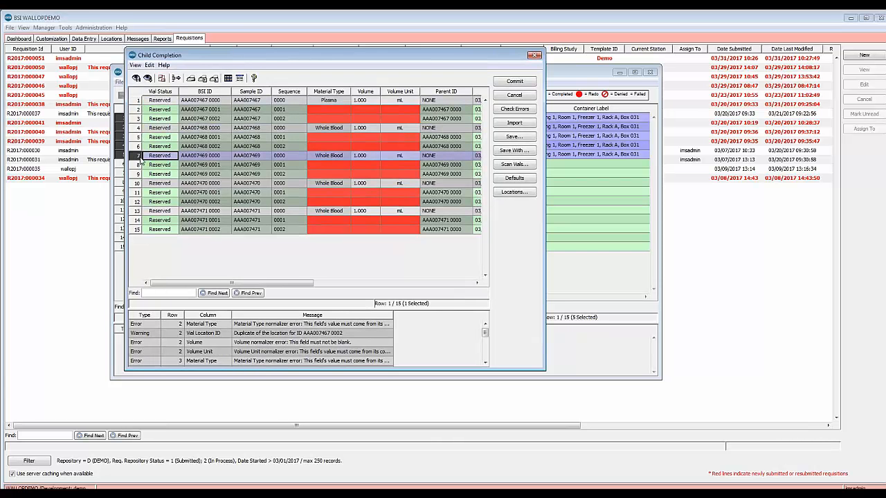
pyautogui.click(139, 109)
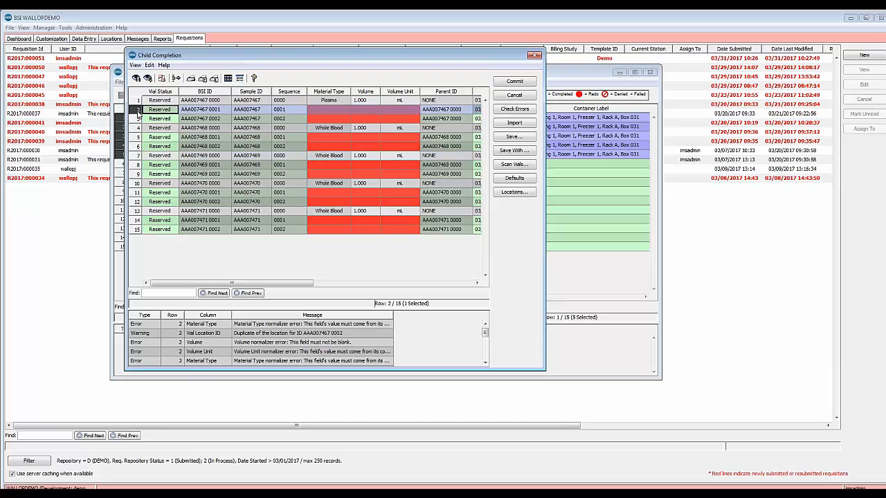
pyautogui.click(138, 119)
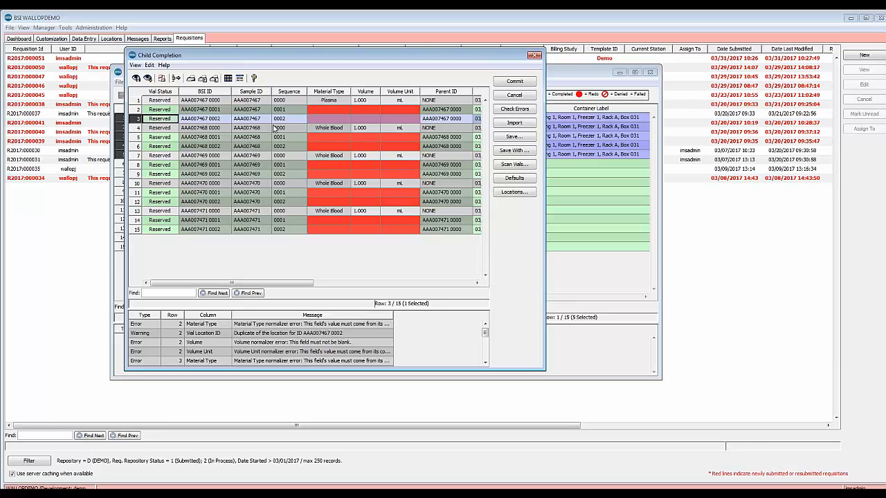
pyautogui.moveTo(439, 94); pyautogui.dragTo(253, 95)
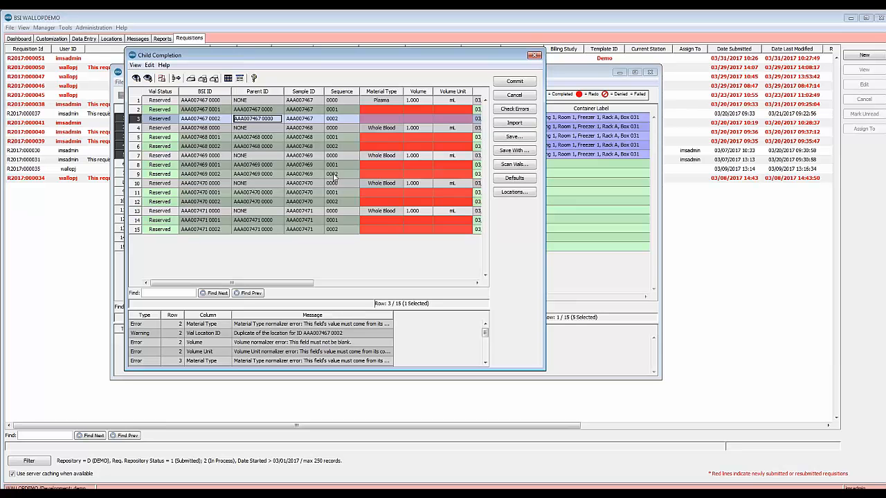
pyautogui.click(253, 111)
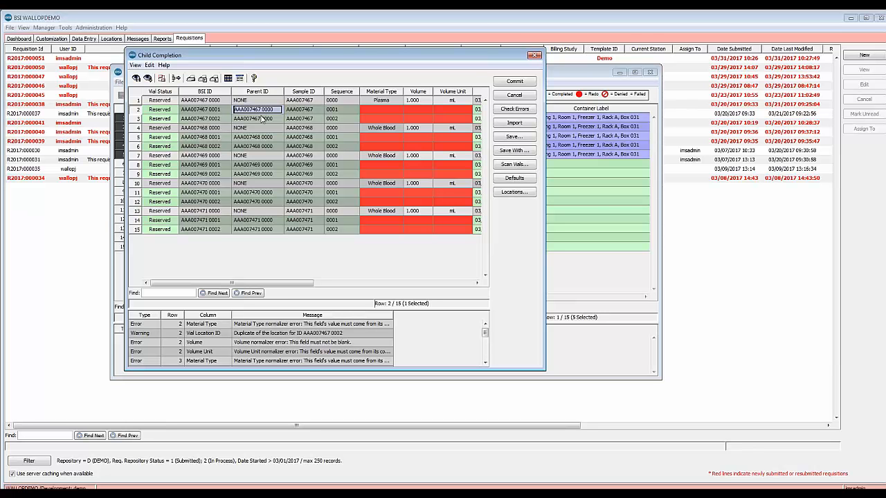
# Fill in the Material Type of all child vials by copying it from their parents.
pyautogui.moveTo(285, 284); pyautogui.dragTo(321, 292)
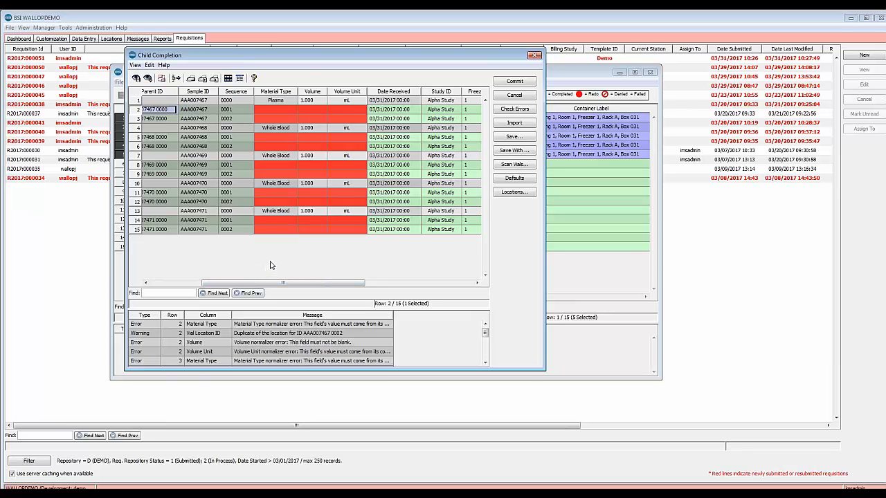
pyautogui.click(288, 94)
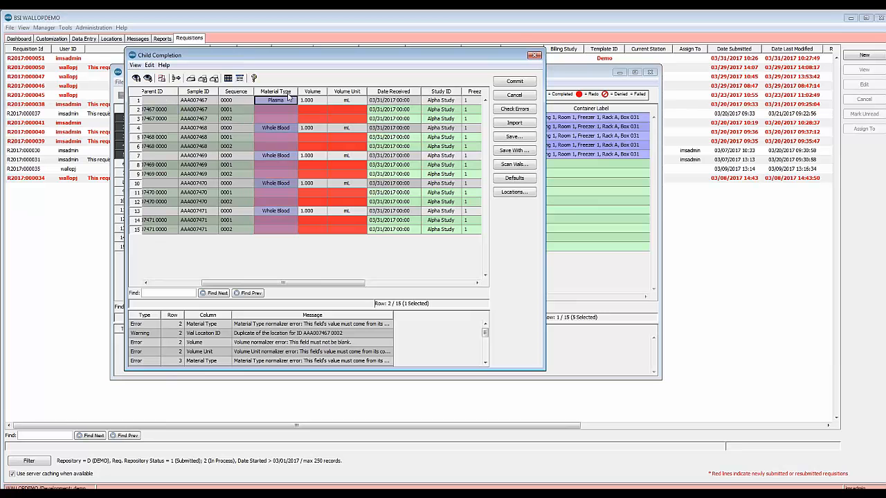
pyautogui.rightClick(288, 94)
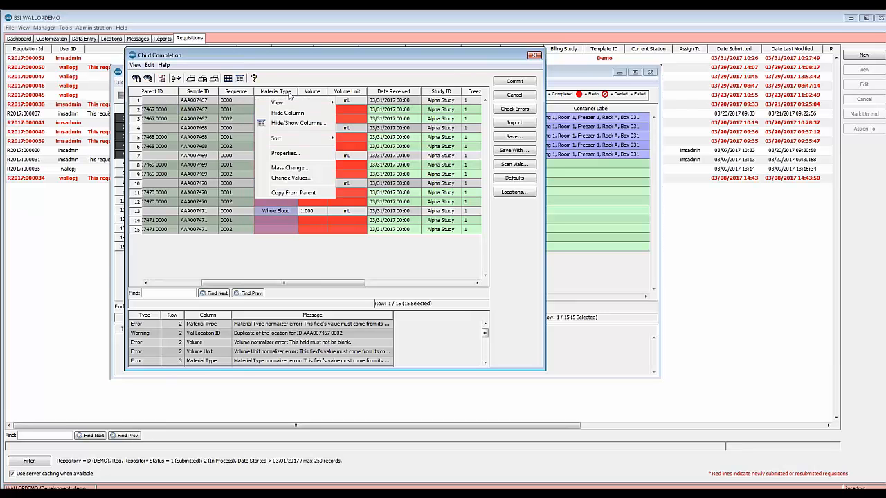
pyautogui.click(300, 194)
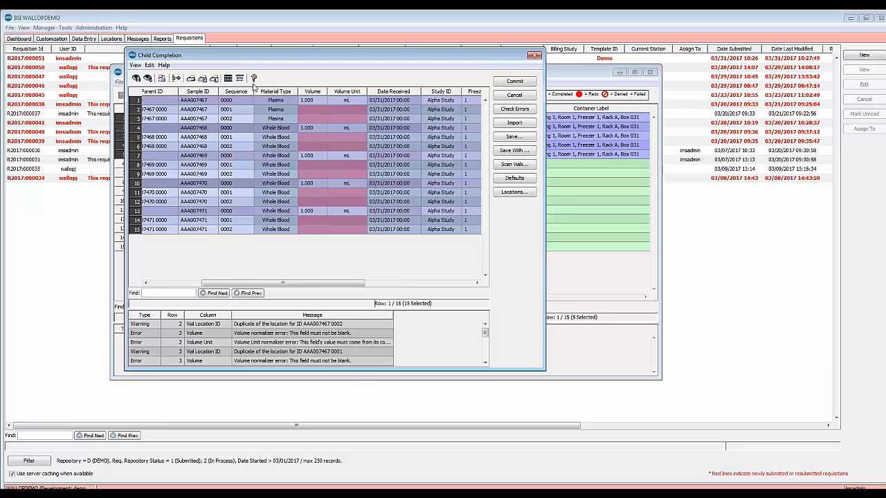
# Select only the child vials and set their Volume to .25 in one change.
pyautogui.click(228, 79)
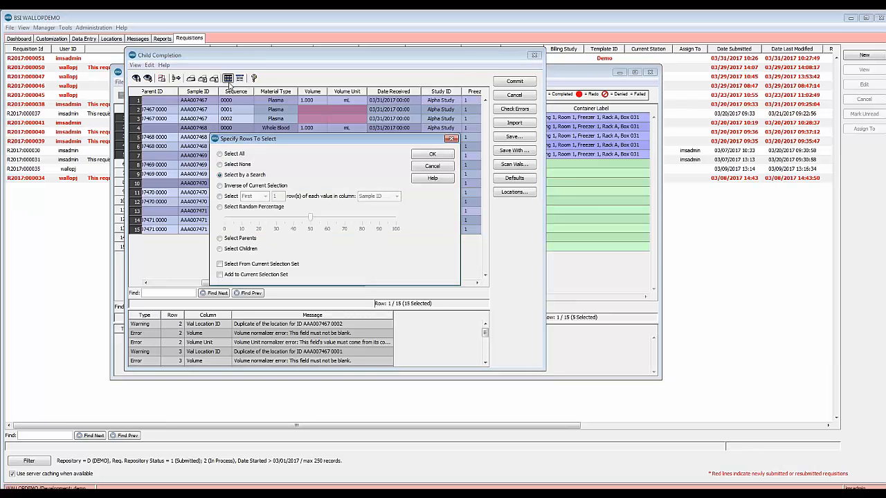
pyautogui.click(242, 251)
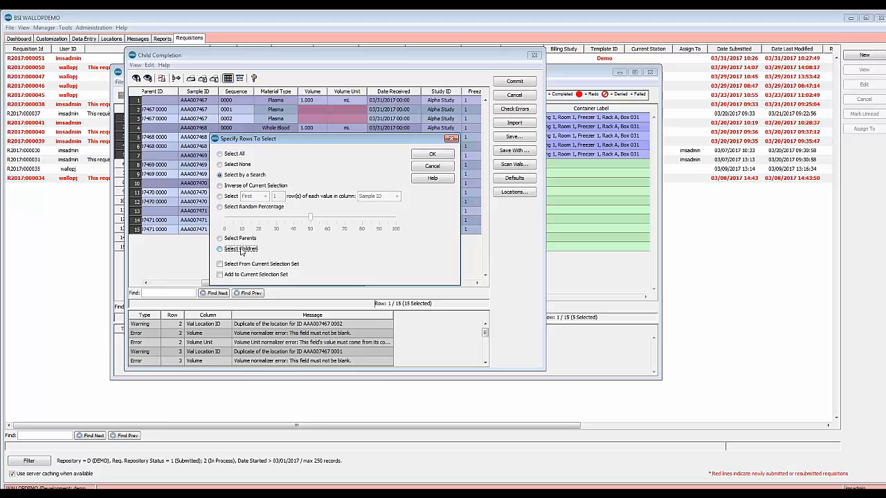
pyautogui.click(433, 154)
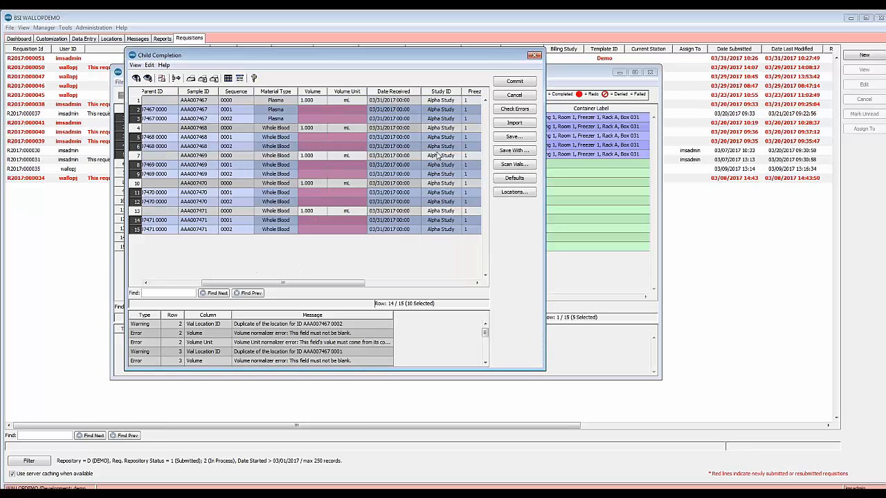
pyautogui.rightClick(319, 110)
pyautogui.click(350, 183)
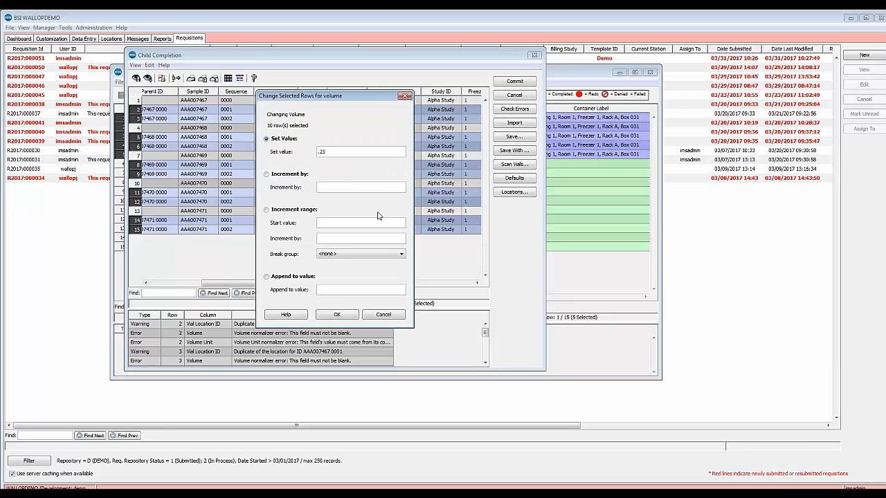
pyautogui.click(342, 316)
# Subtract the child volumes from the Volume of their parent vials.
pyautogui.click(306, 93)
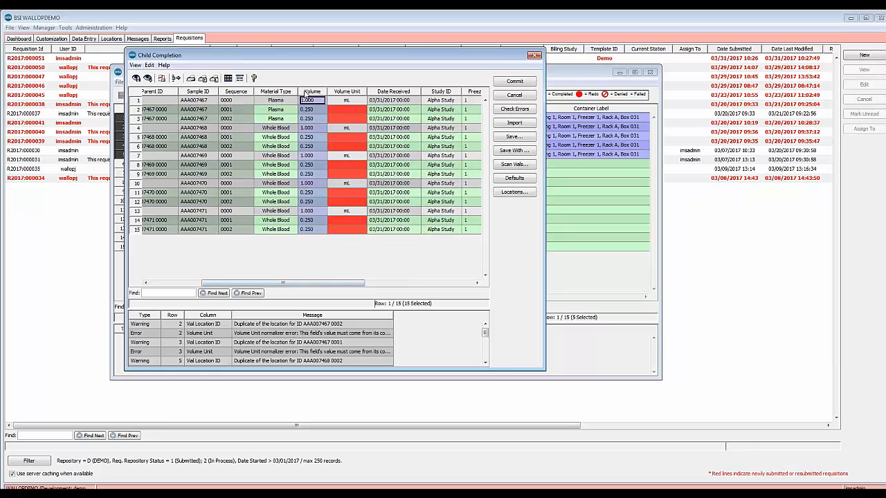
pyautogui.rightClick(306, 93)
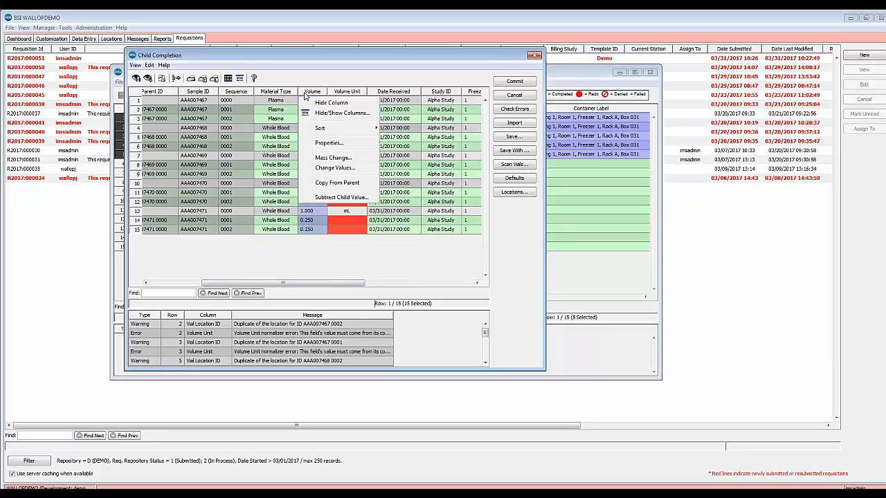
pyautogui.click(331, 198)
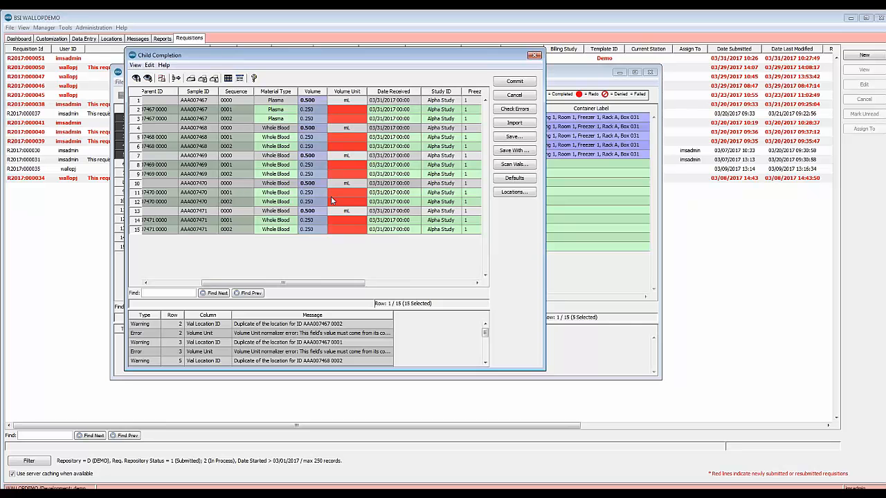
# Fill in the Volume Unit of all child vials by copying it from their parents.
pyautogui.click(343, 93)
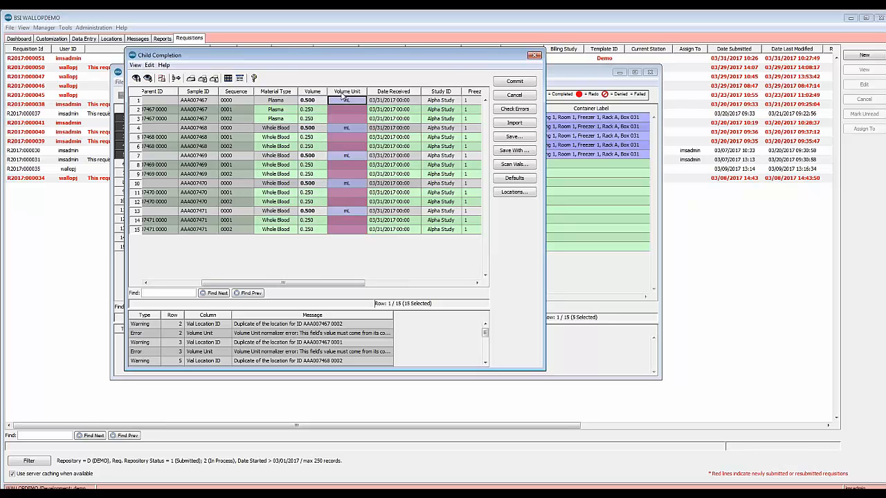
pyautogui.rightClick(343, 93)
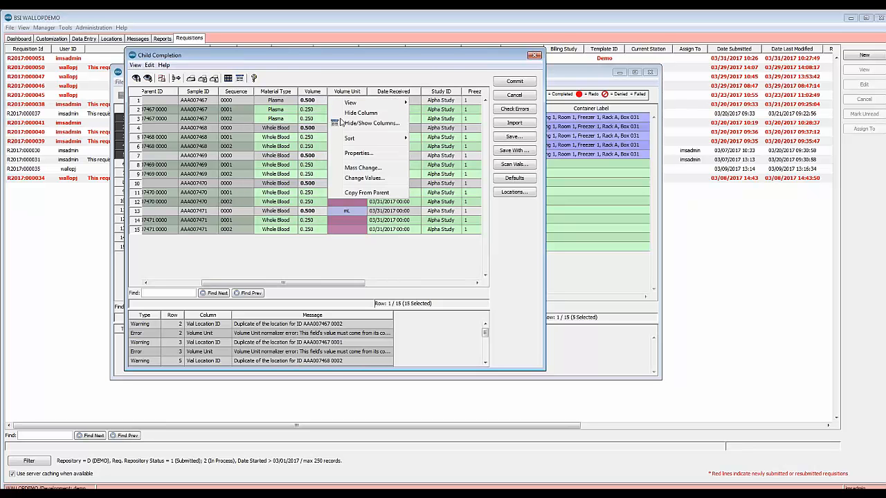
pyautogui.click(345, 192)
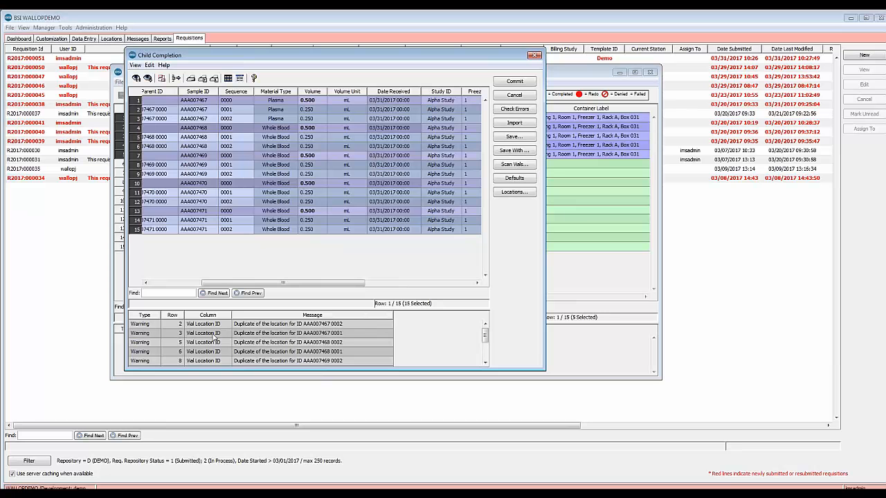
# Commit the child vials to complete the Aliquot task, continuing despite the duplicate location warnings.
pyautogui.moveTo(298, 283); pyautogui.dragTo(233, 282)
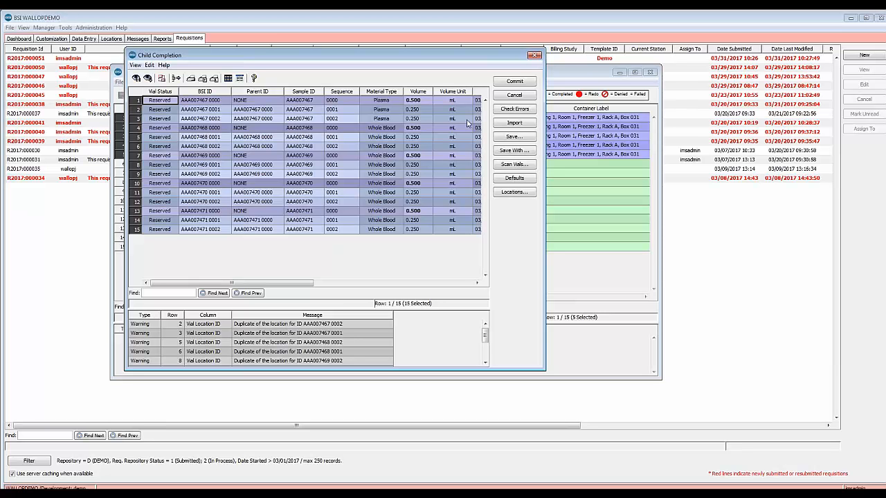
pyautogui.click(513, 82)
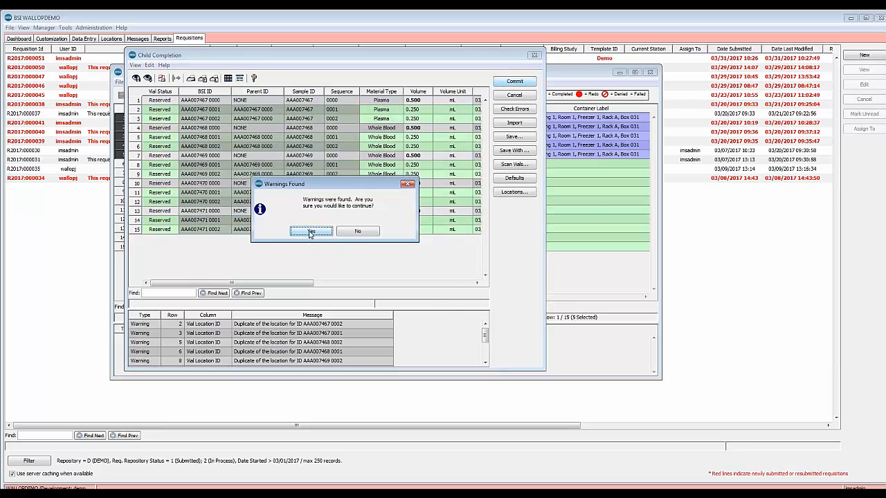
pyautogui.click(310, 231)
pyautogui.click(310, 304)
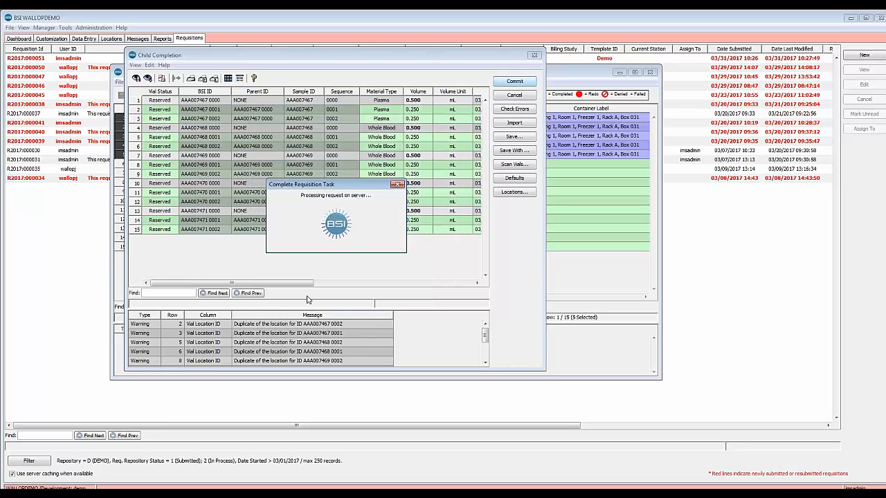
pyautogui.click(338, 231)
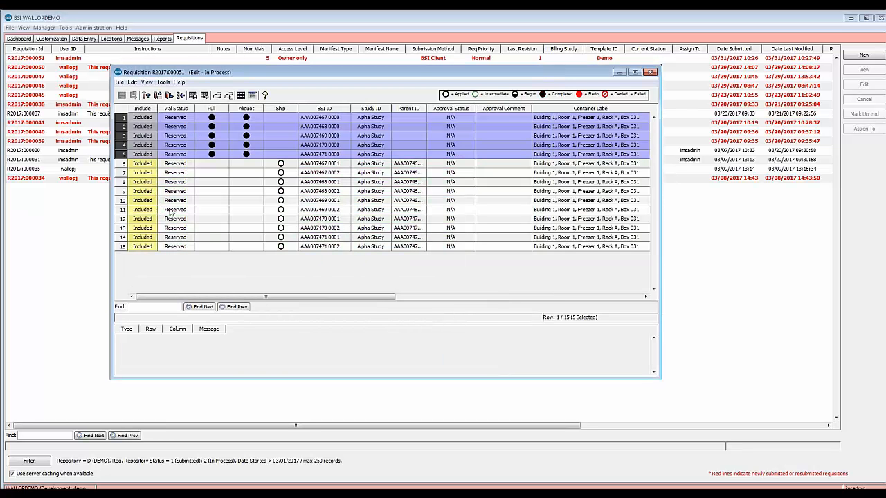
# Review the Ship task of the ten child vials and its available destinations, then accept it with External Storage as destination.
pyautogui.click(269, 164)
pyautogui.moveTo(269, 166); pyautogui.dragTo(273, 251)
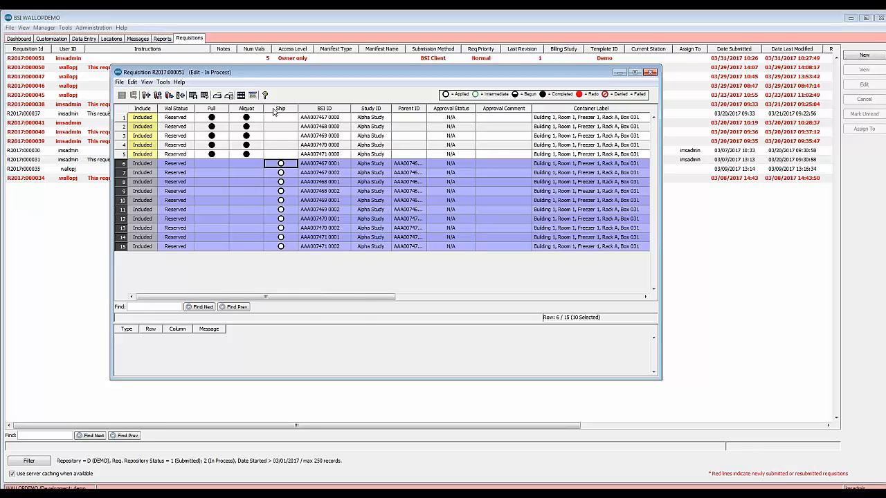
pyautogui.rightClick(274, 111)
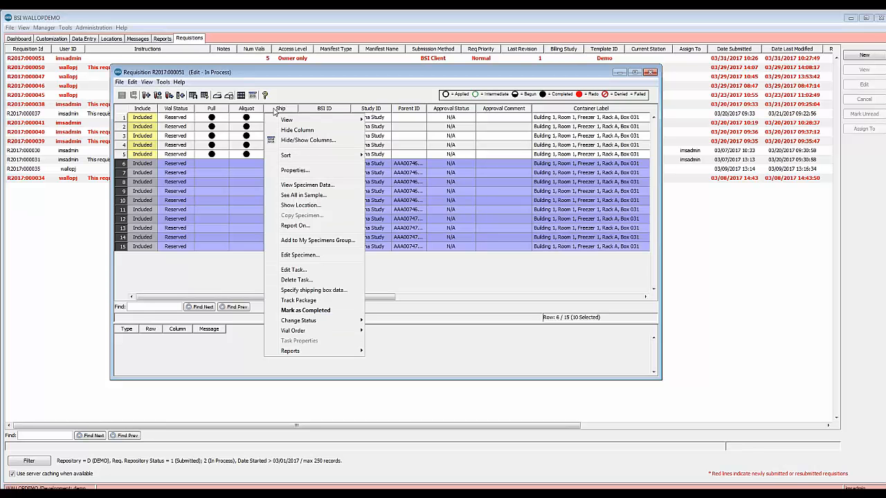
pyautogui.click(294, 270)
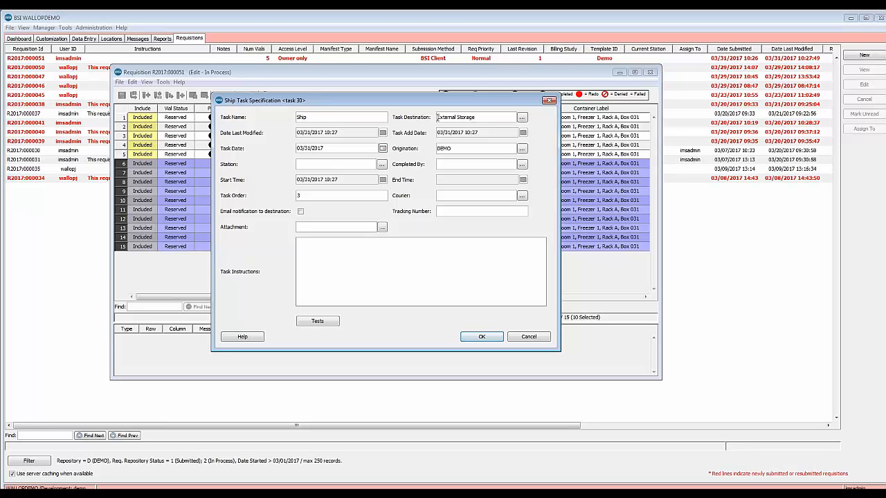
pyautogui.click(522, 117)
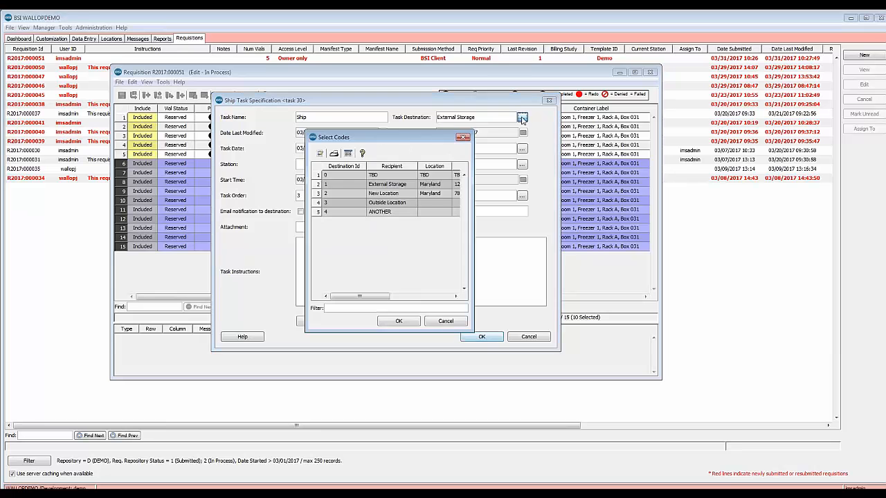
pyautogui.moveTo(474, 131); pyautogui.dragTo(611, 87)
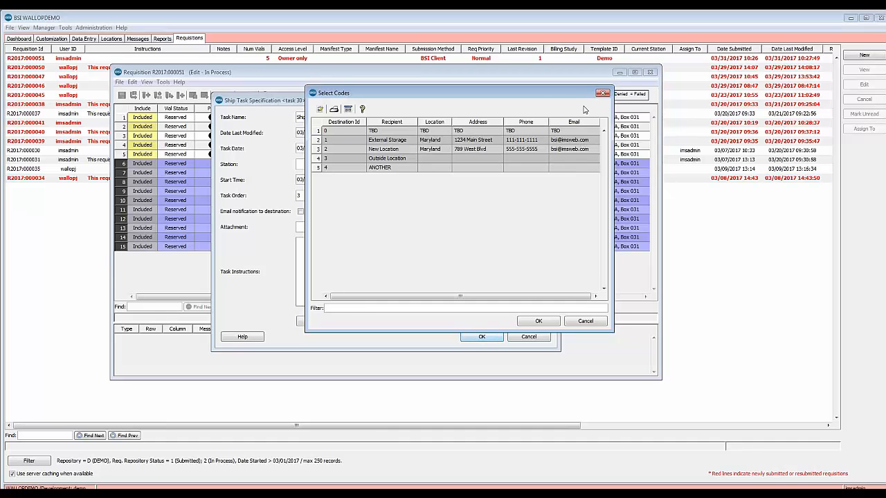
pyautogui.click(601, 94)
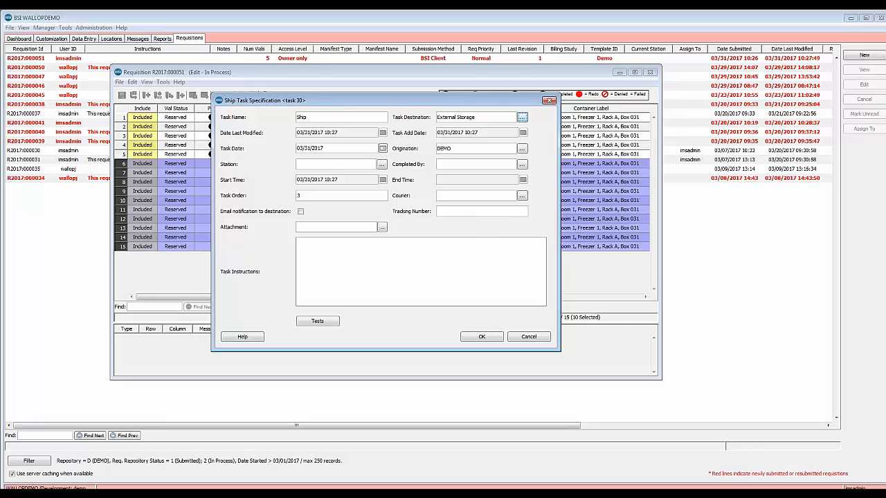
pyautogui.click(484, 338)
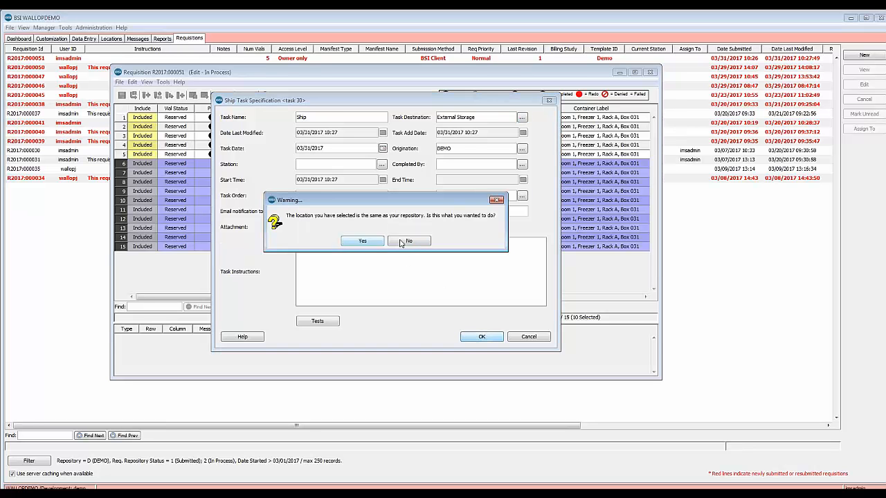
pyautogui.click(377, 242)
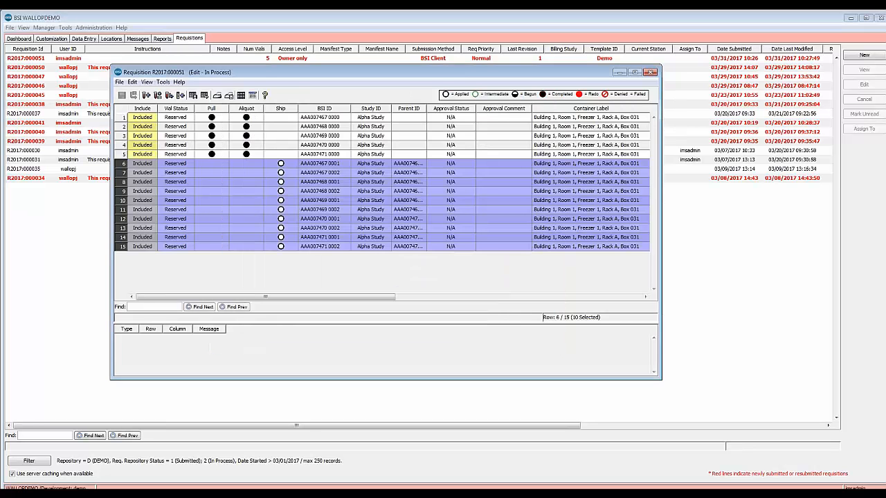
# Mark the Ship task of the ten selected child vials as completed, accepting the database change, and close the requisition.
pyautogui.rightClick(272, 189)
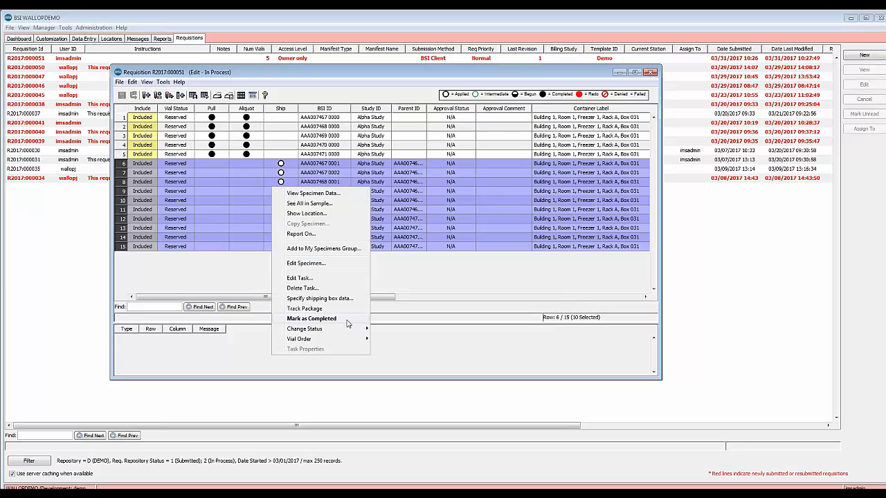
pyautogui.click(346, 322)
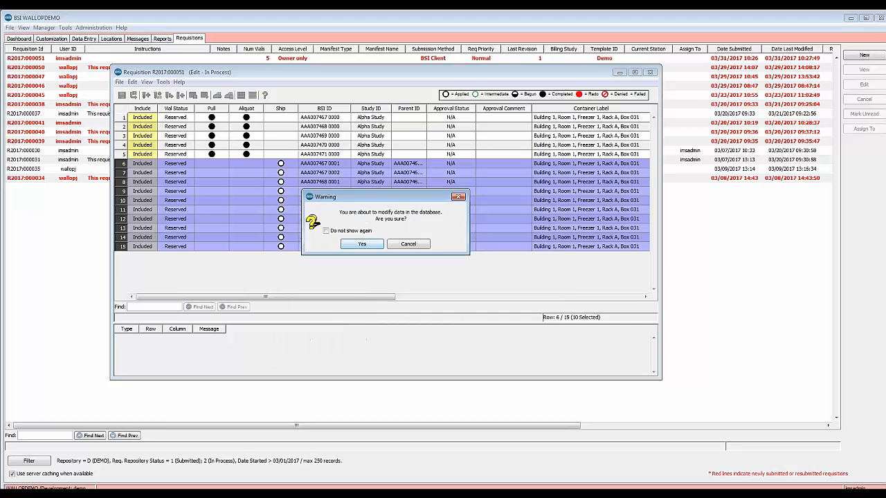
pyautogui.click(354, 246)
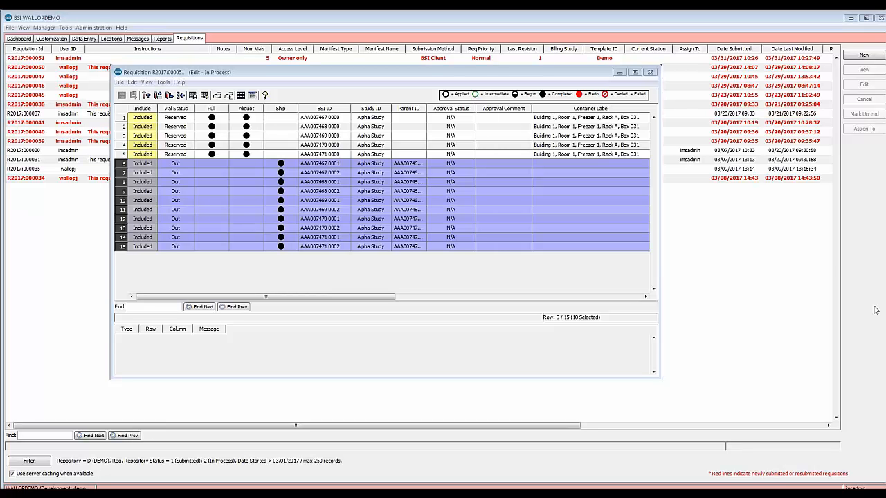
pyautogui.click(651, 73)
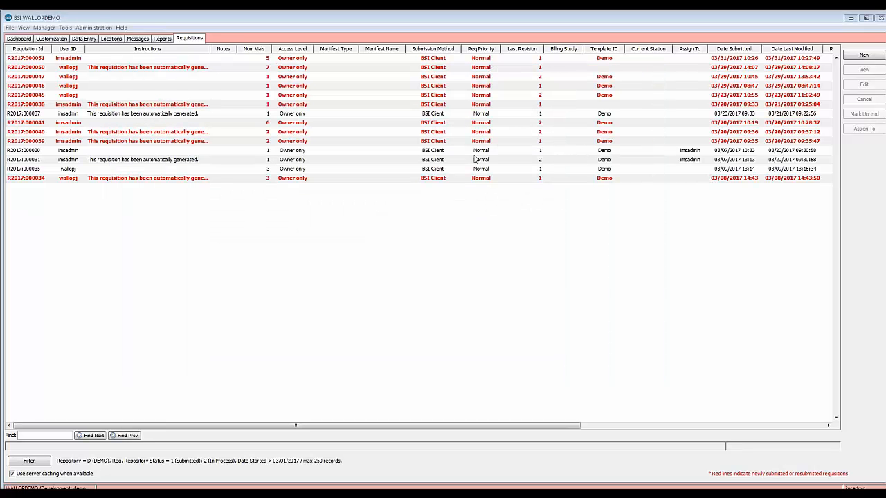
# Start a new Unified History report from the History report types and review its available output types.
pyautogui.click(161, 39)
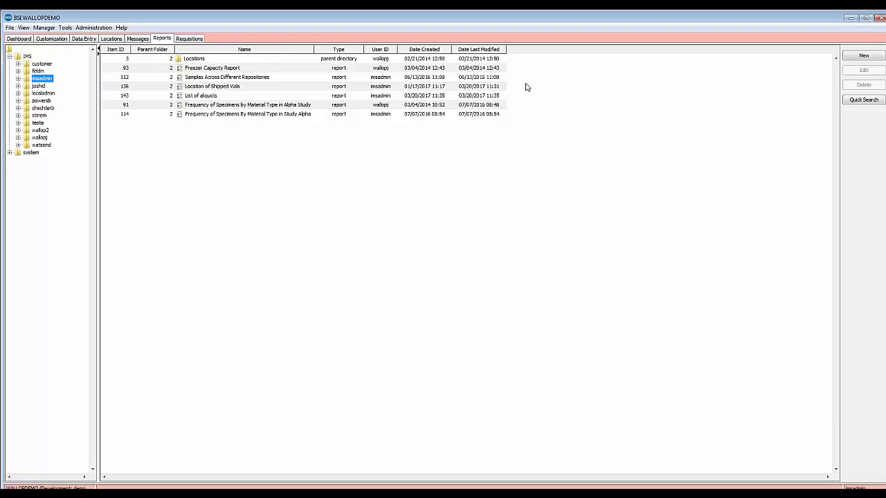
pyautogui.click(874, 56)
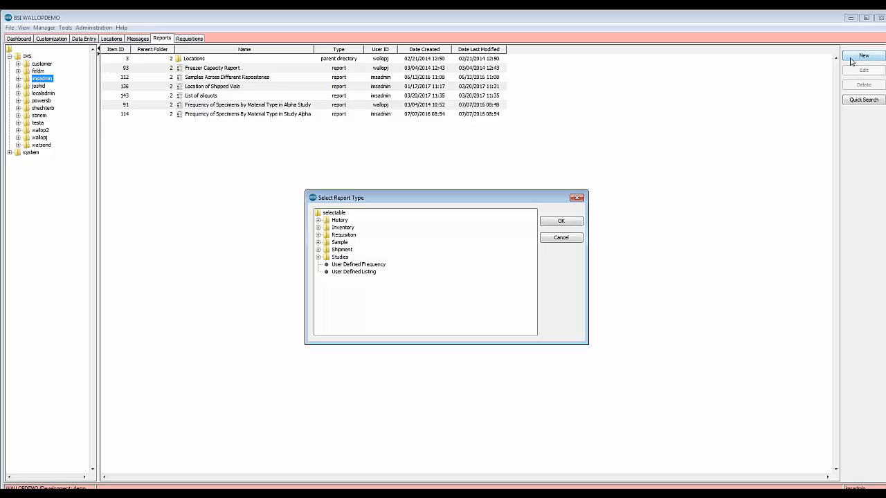
pyautogui.click(318, 221)
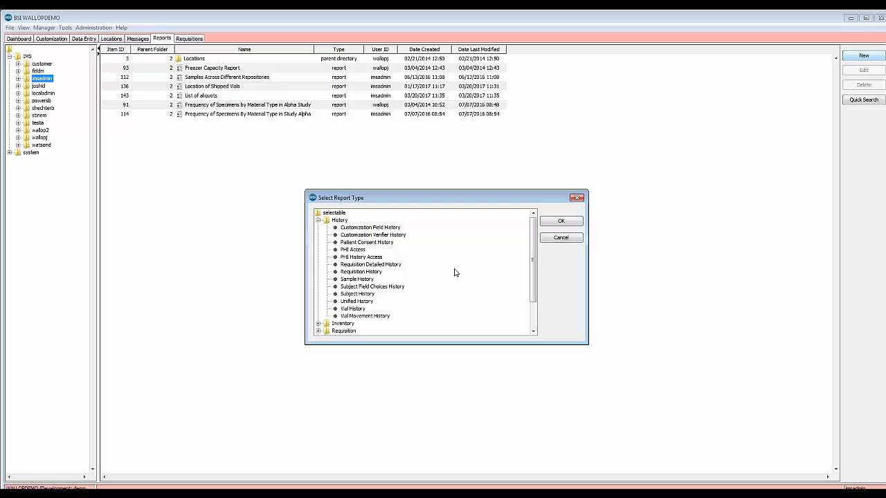
pyautogui.click(355, 301)
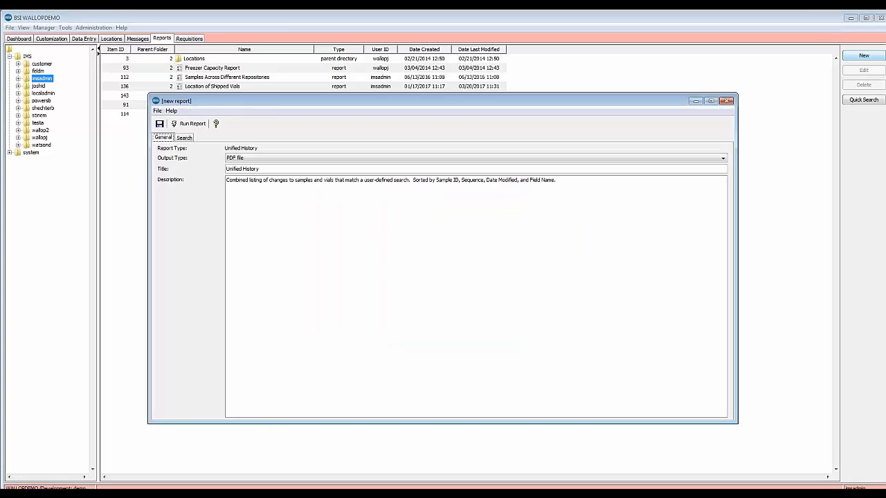
pyautogui.click(248, 160)
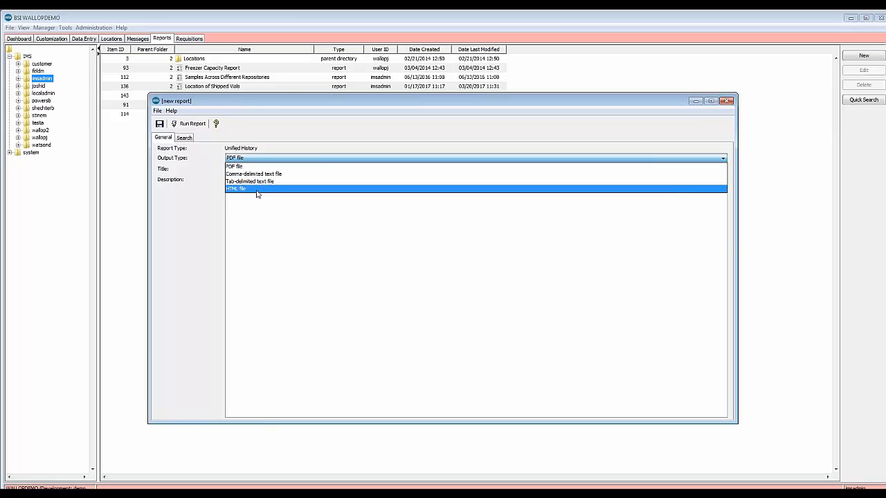
pyautogui.click(184, 137)
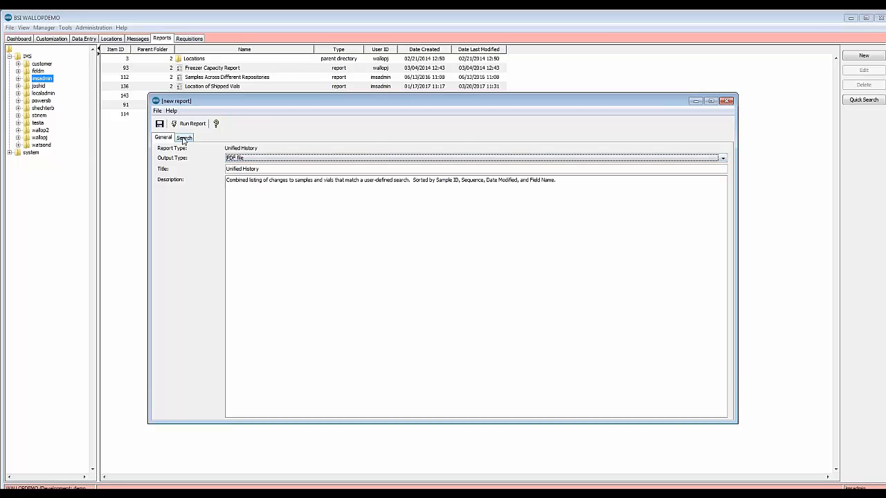
# Replace the report's default search criteria with Date Modified equal to 03/31/2017.
pyautogui.click(184, 138)
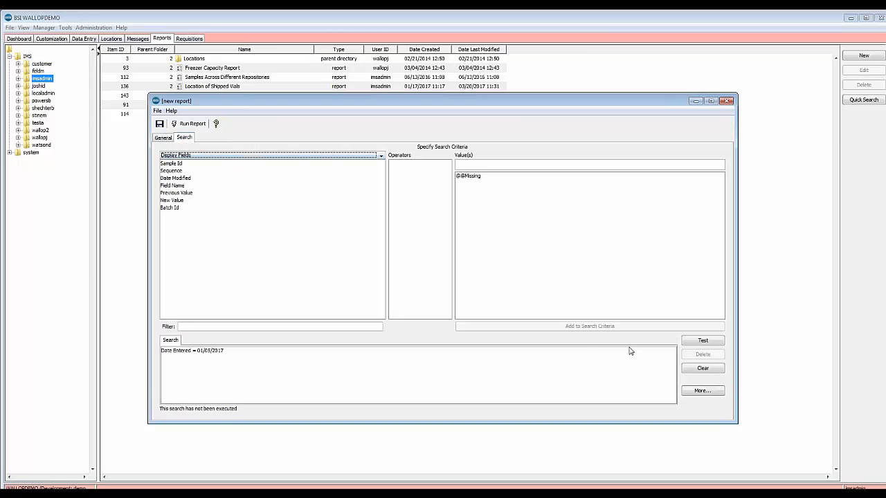
pyautogui.click(702, 368)
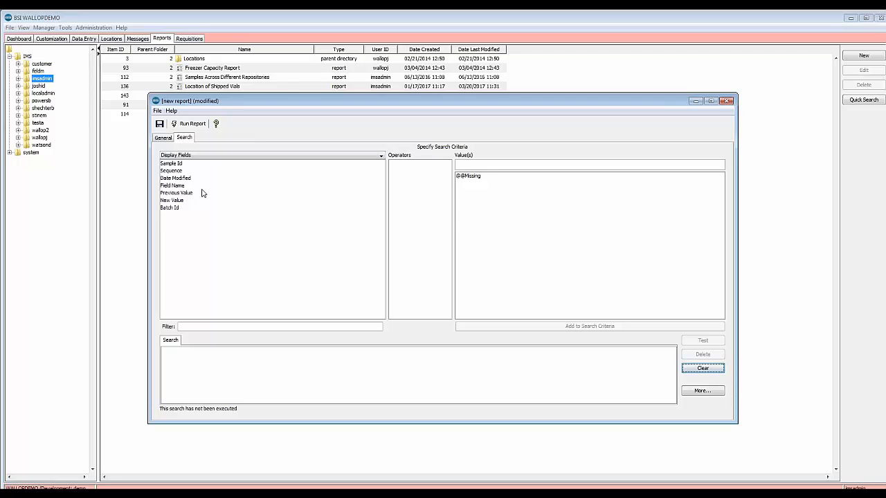
pyautogui.click(165, 180)
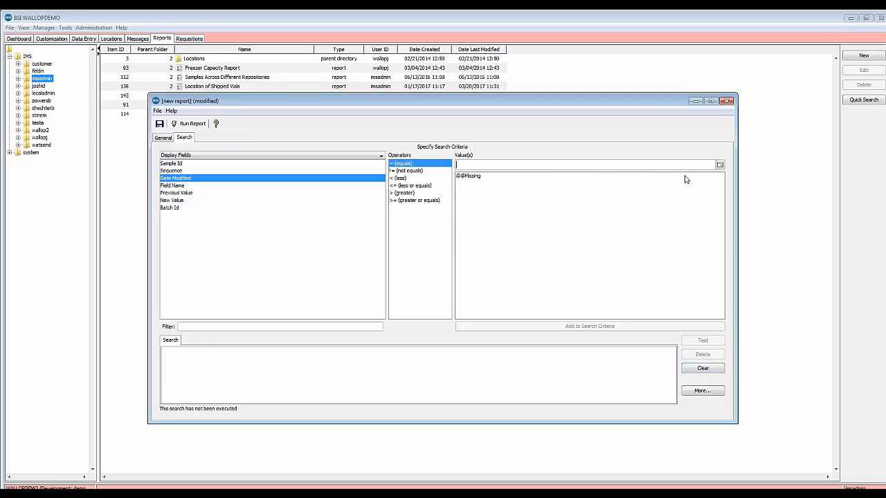
pyautogui.click(720, 165)
pyautogui.click(706, 230)
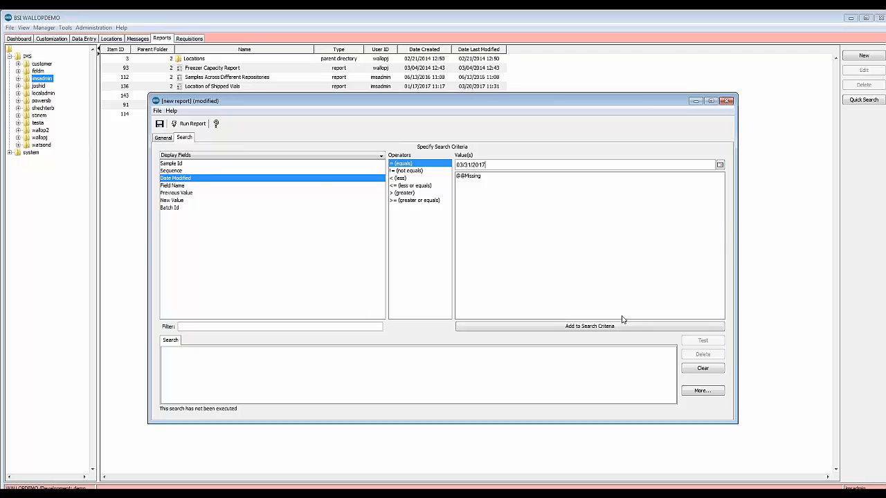
pyautogui.click(600, 326)
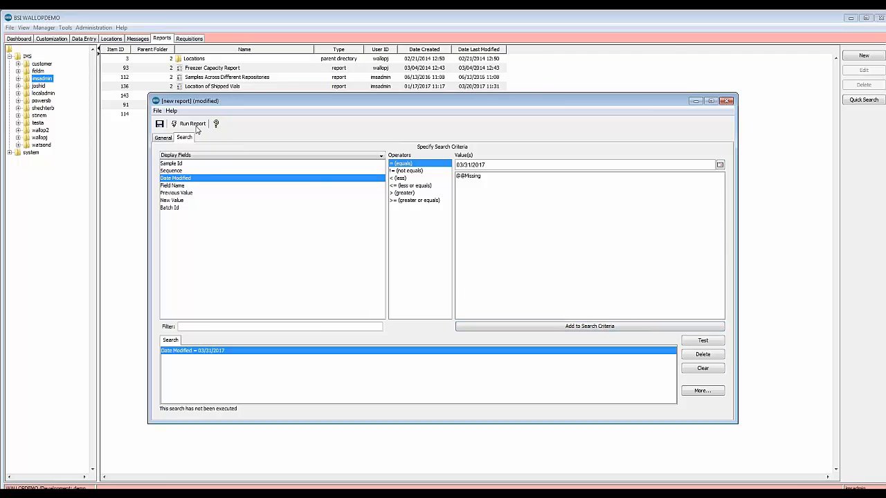
# Run the Unified History report, examine the logged sample and vial changes in the PDF, and close the report without saving it.
pyautogui.click(192, 125)
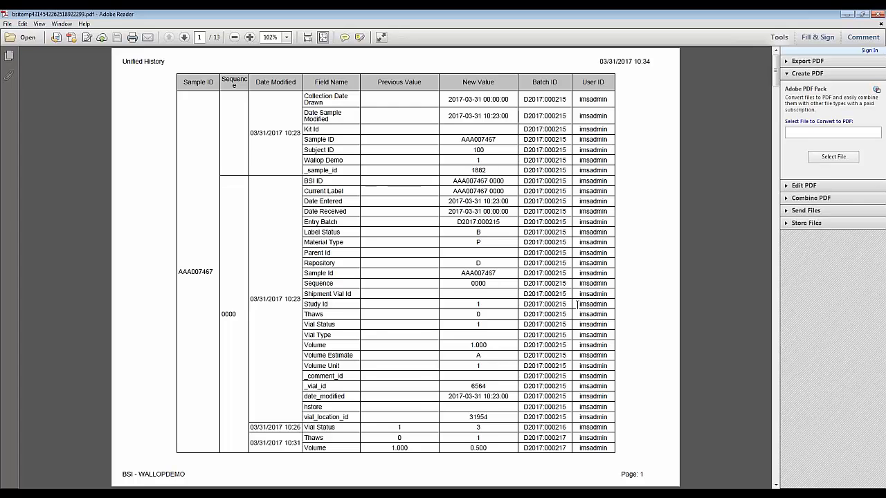
pyautogui.scroll(-3, 577, 303)
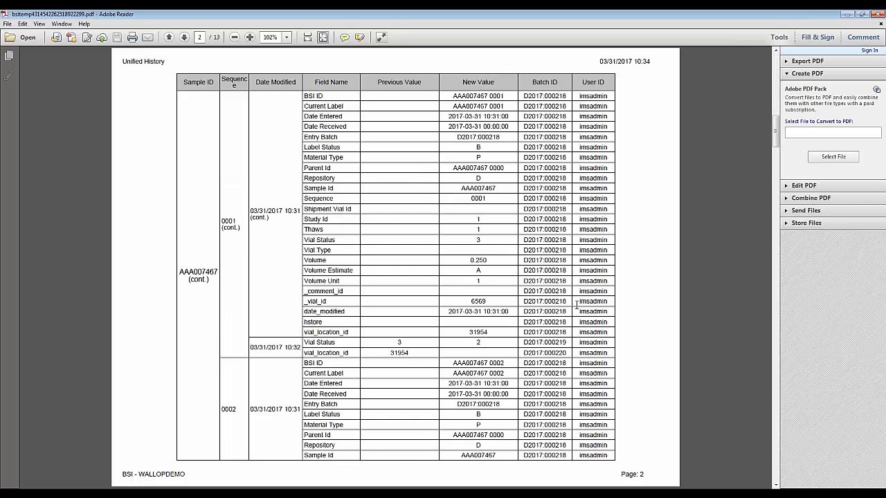
pyautogui.scroll(-3, 578, 302)
pyautogui.scroll(-3, 571, 292)
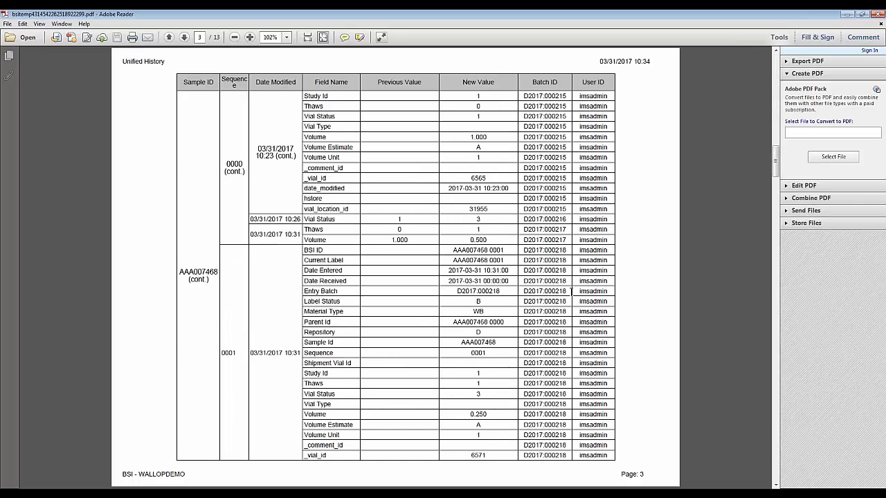
pyautogui.scroll(-3, 569, 291)
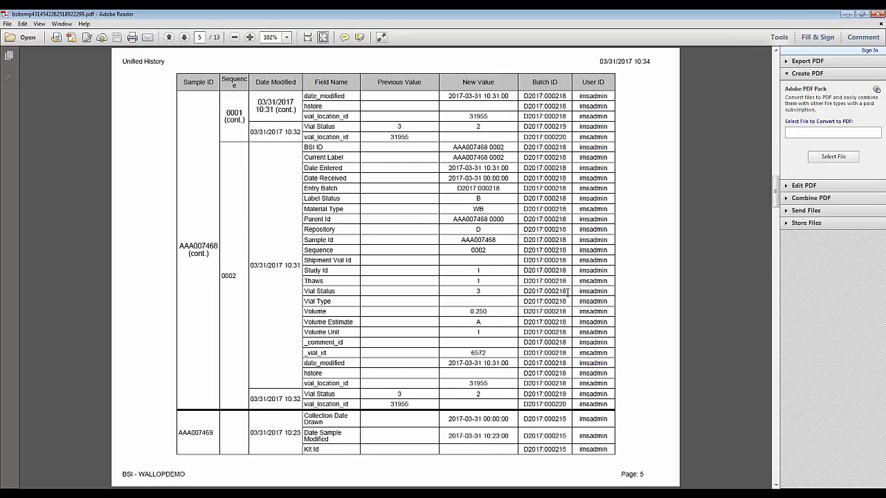
pyautogui.scroll(-3, 568, 292)
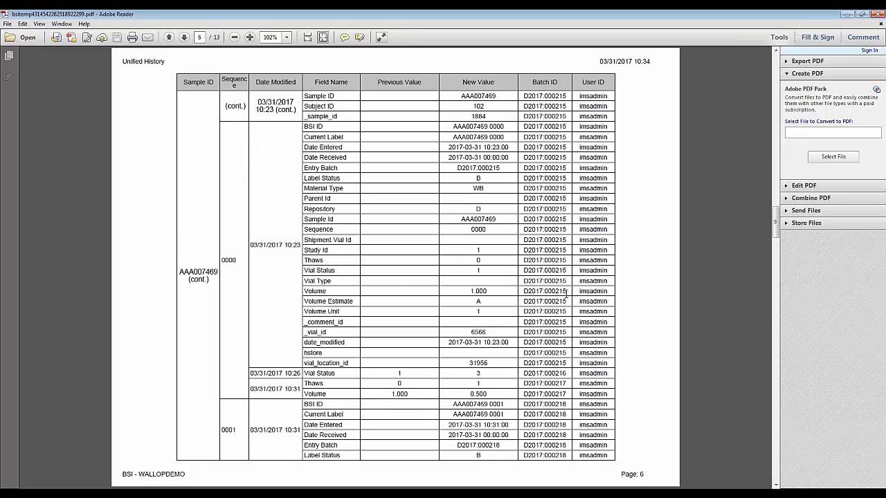
pyautogui.scroll(-3, 566, 292)
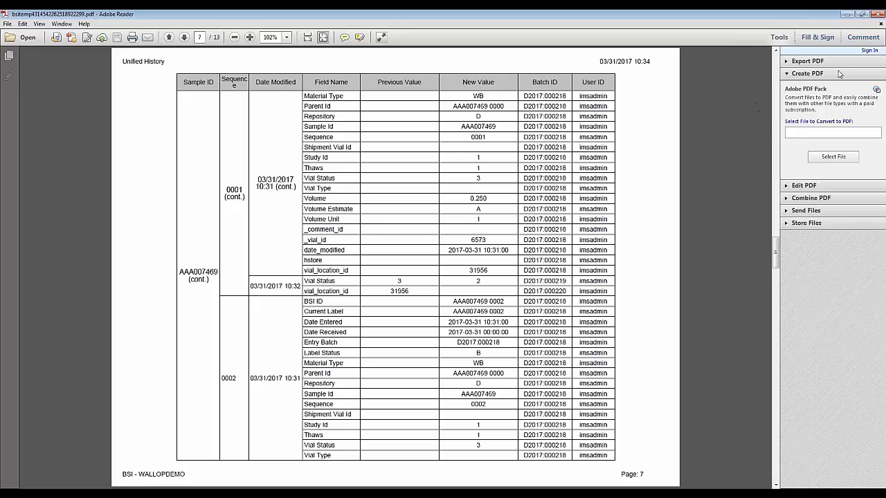
pyautogui.click(876, 16)
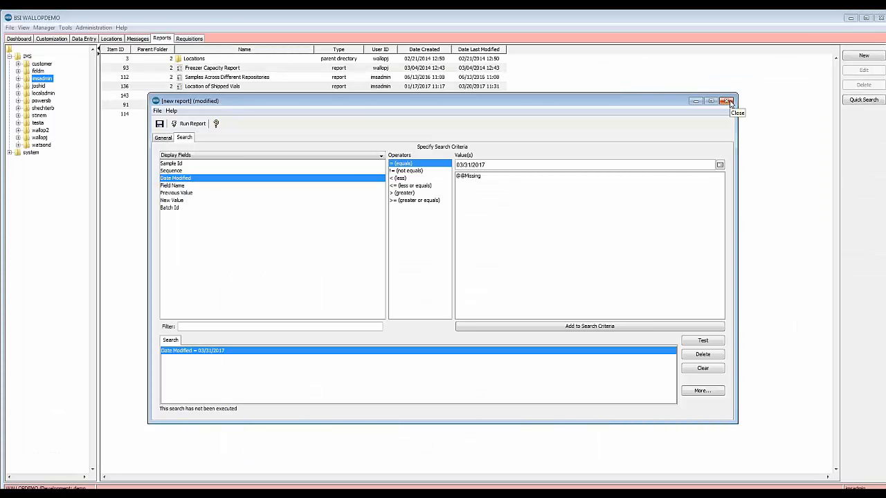
pyautogui.click(728, 101)
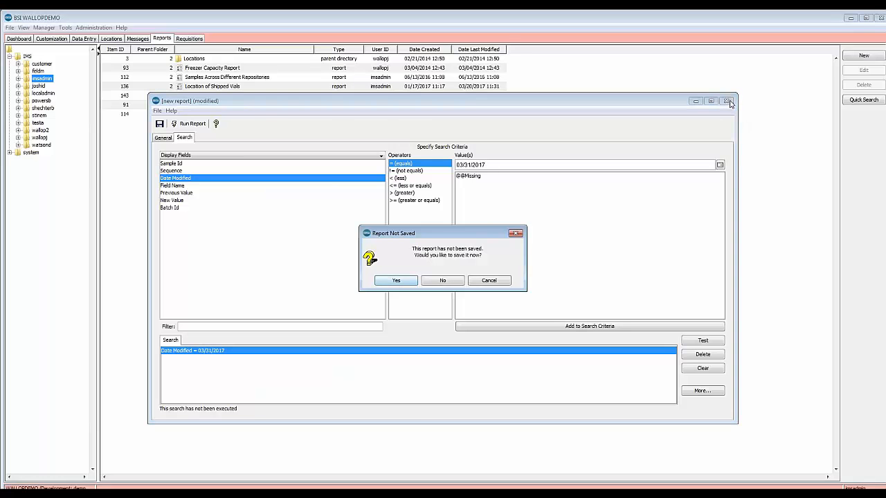
pyautogui.click(443, 280)
# Examine the User Defined Frequency and User Defined Listing report types without creating a new report.
pyautogui.click(848, 58)
pyautogui.click(372, 266)
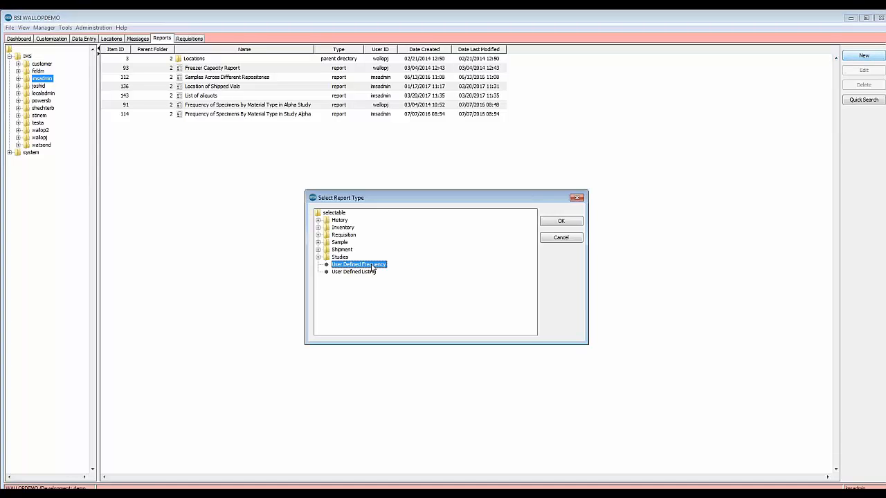
pyautogui.click(372, 272)
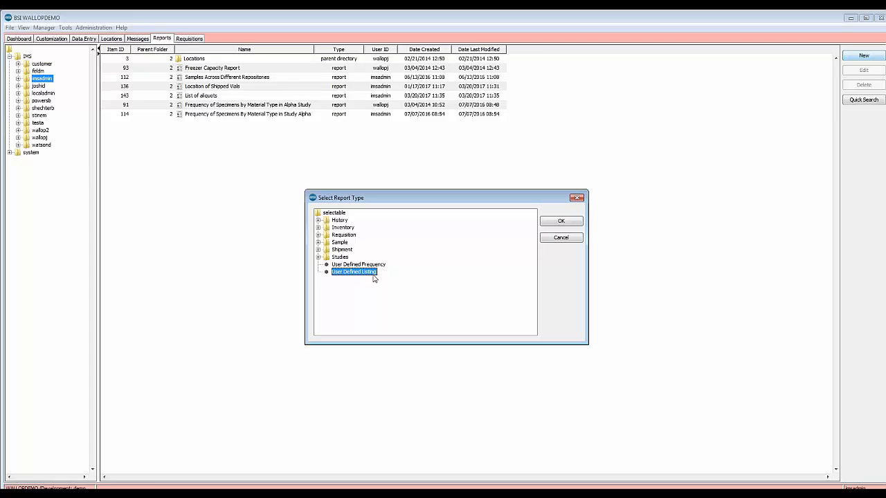
pyautogui.click(577, 199)
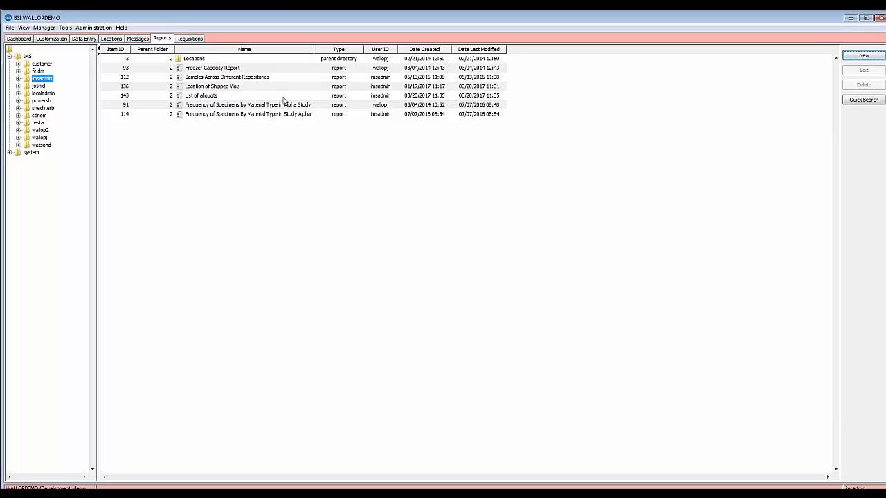
# Open the saved Location of Shipped Vials report and set its output type to Interactive Table.
pyautogui.click(220, 88)
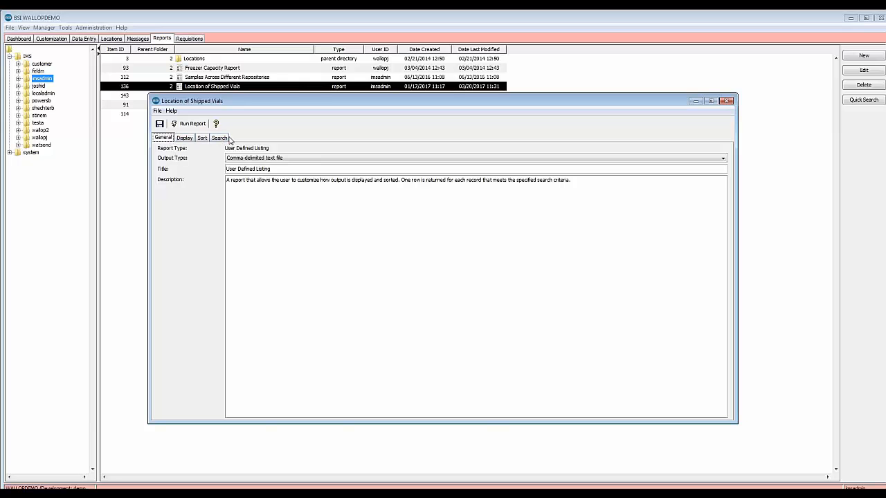
pyautogui.click(259, 158)
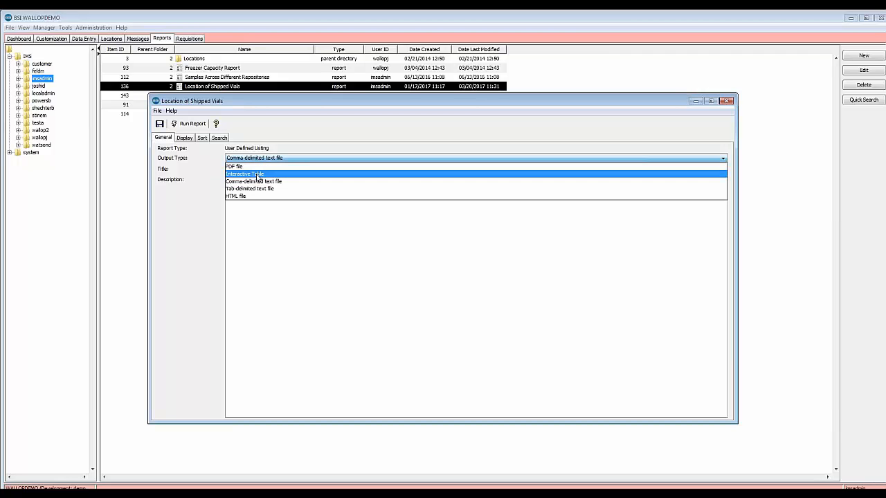
pyautogui.click(258, 174)
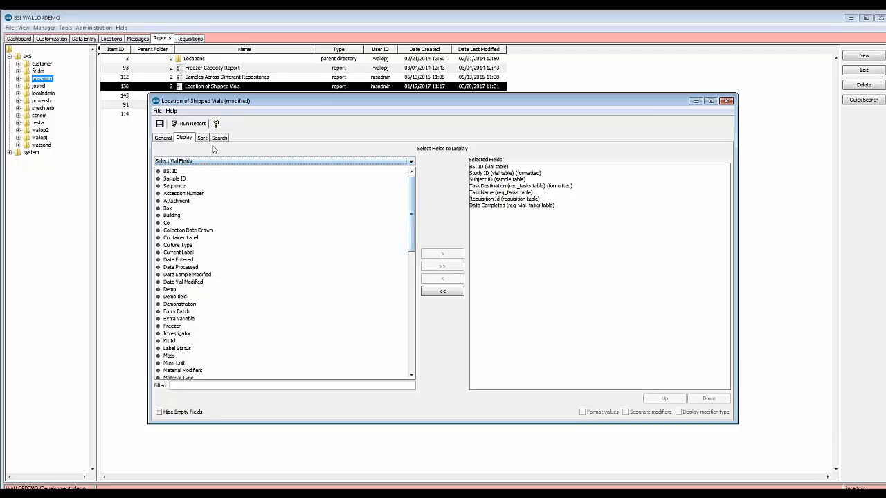
# Add BSI ID (vial table) as the sort field of the Location of Shipped Vials report.
pyautogui.click(201, 138)
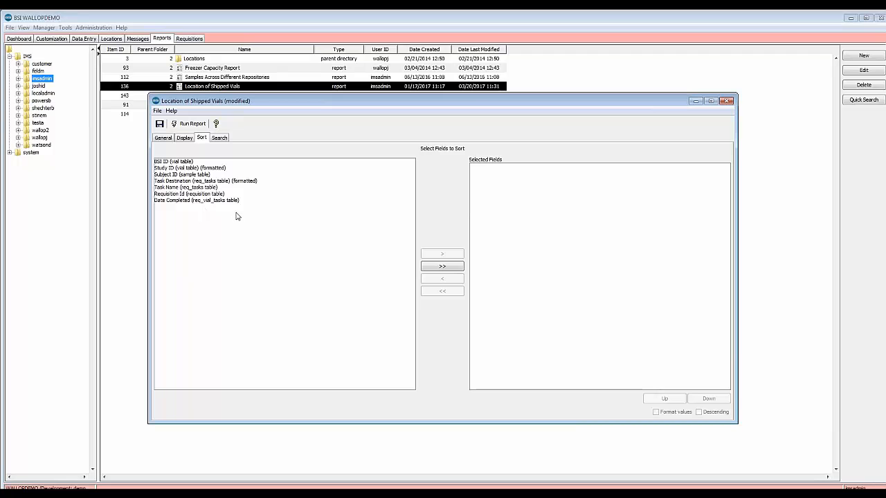
pyautogui.click(177, 163)
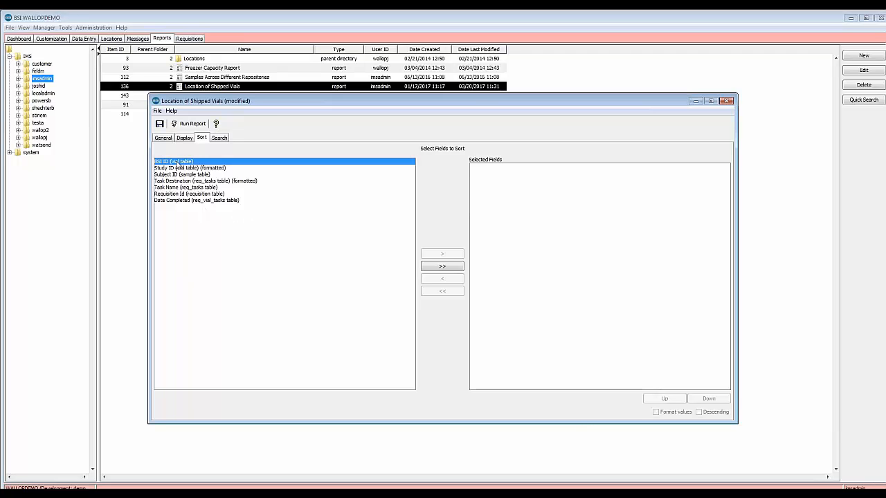
pyautogui.doubleClick(178, 163)
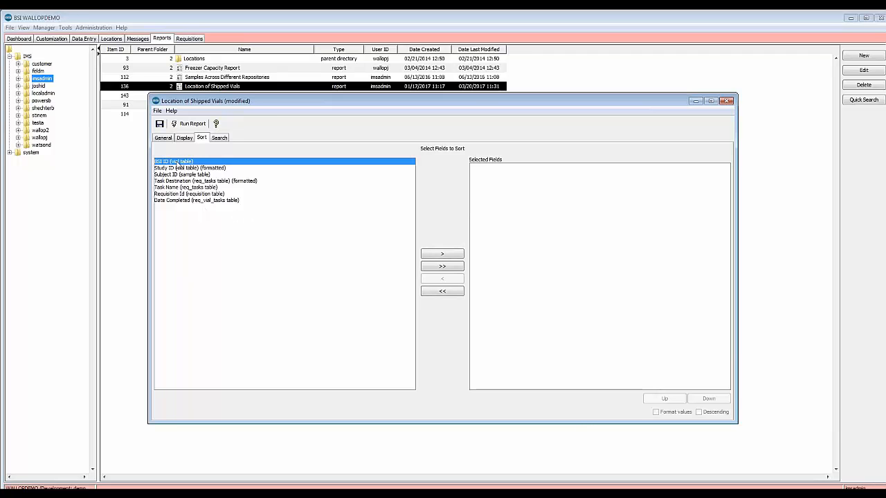
# Review the report's search criteria and the field groups available for searching, and run the report with the existing criteria.
pyautogui.click(220, 138)
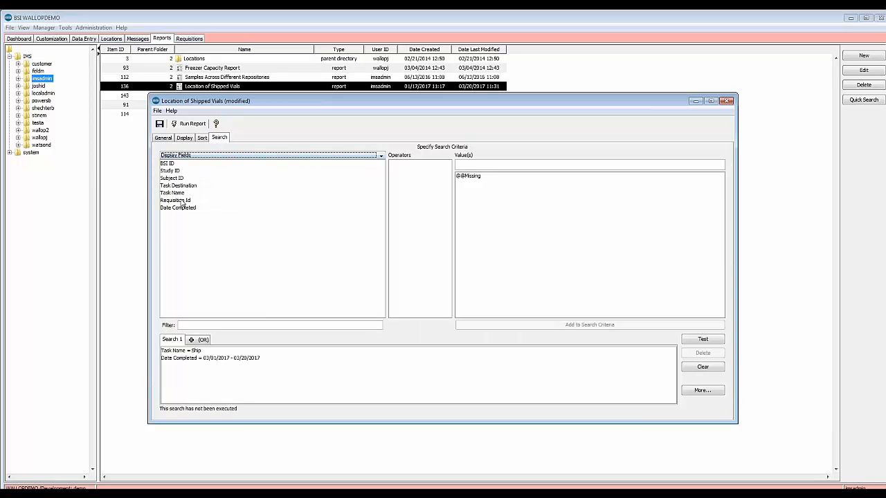
pyautogui.click(204, 157)
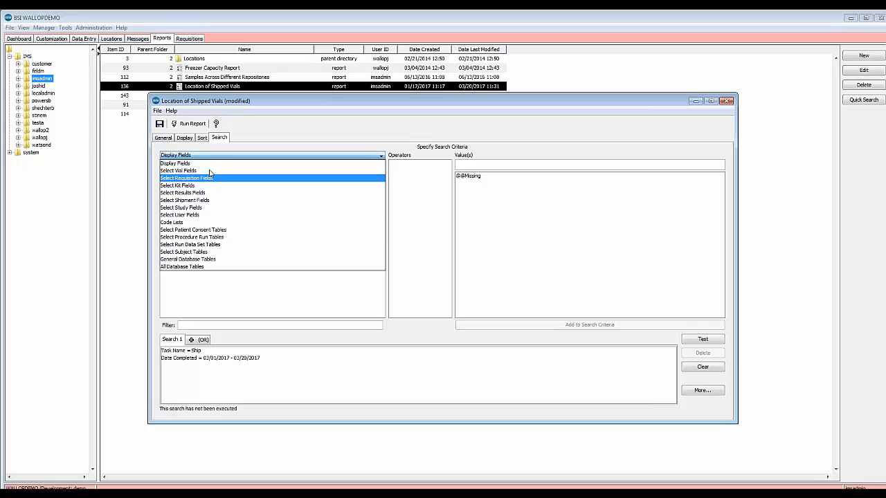
pyautogui.click(364, 292)
pyautogui.click(186, 124)
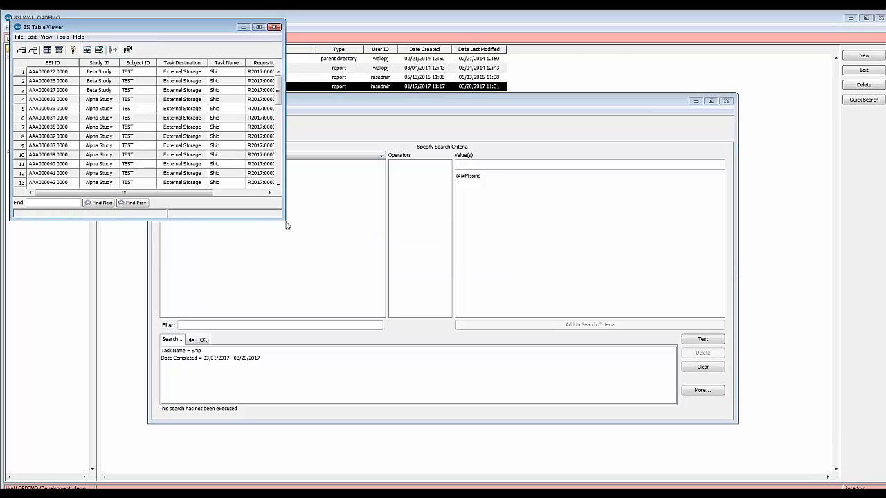
# Examine the full results table of the Location of Shipped Vials report and close the report without saving the changes.
pyautogui.moveTo(287, 226); pyautogui.dragTo(659, 377)
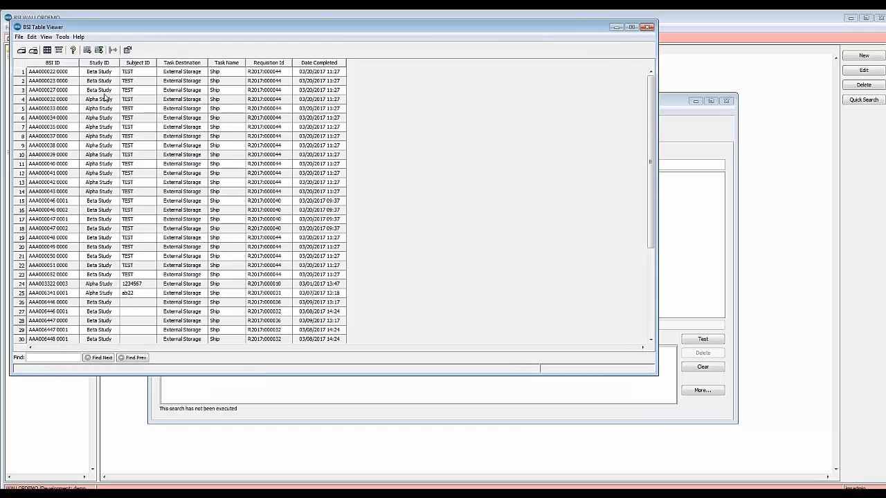
pyautogui.scroll(-5, 346, 132)
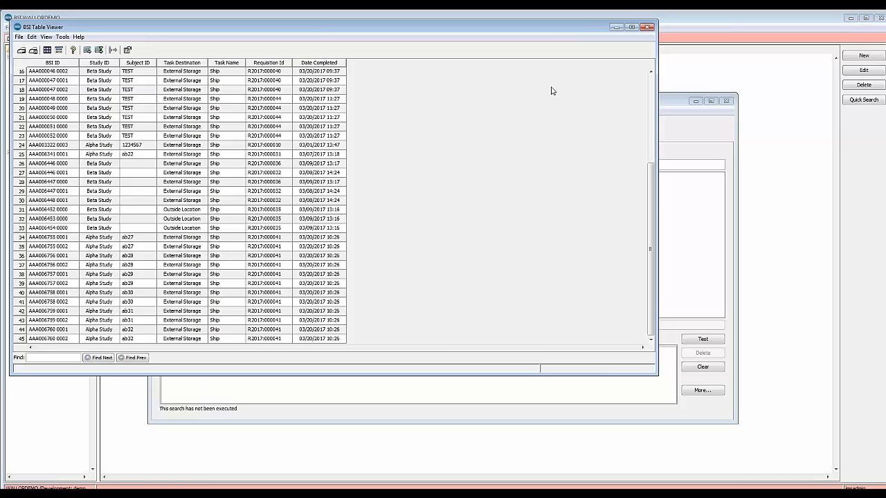
pyautogui.click(647, 28)
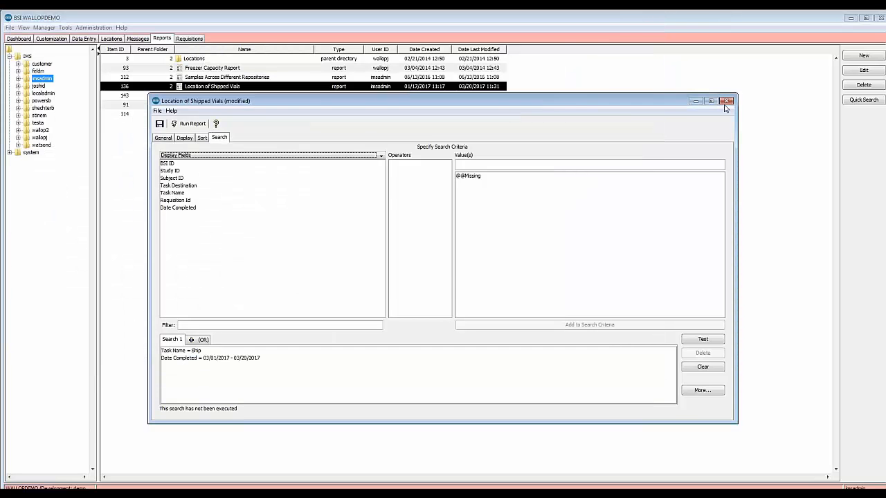
pyautogui.click(726, 101)
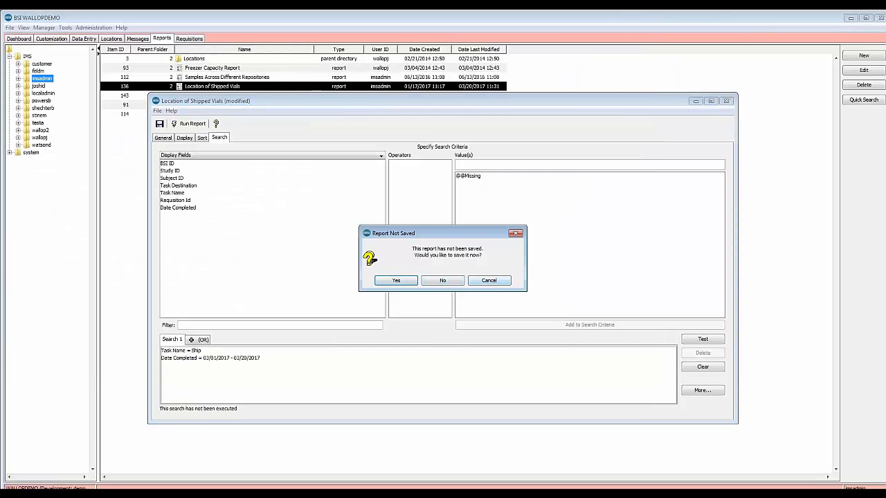
pyautogui.click(447, 281)
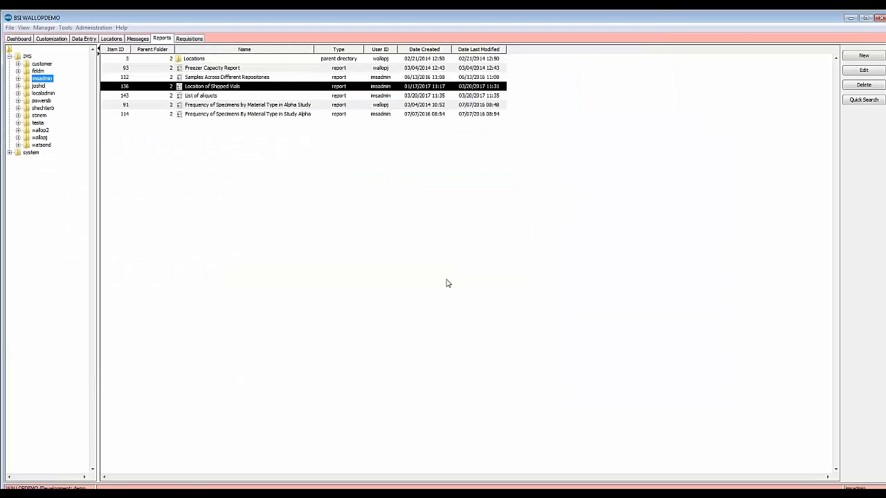
# Open the Frequency of Specimens By Material Type in Study Alpha report and set its output type to Interactive Table.
pyautogui.doubleClick(245, 114)
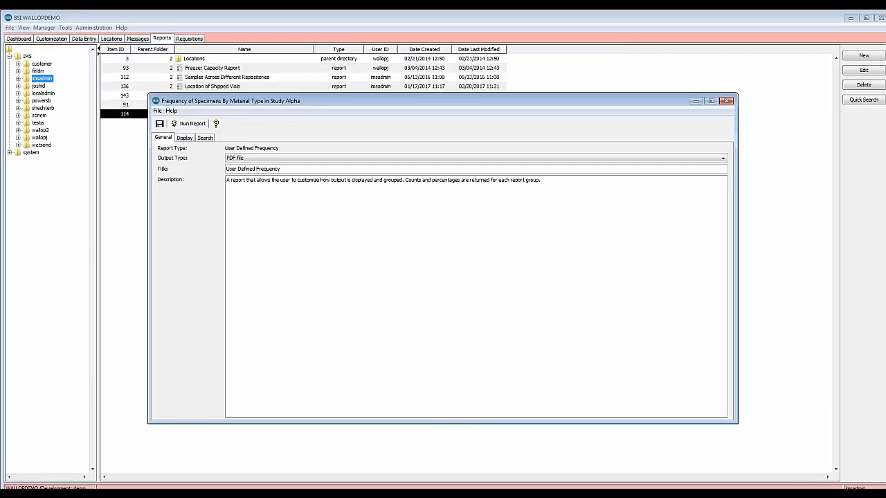
pyautogui.click(241, 158)
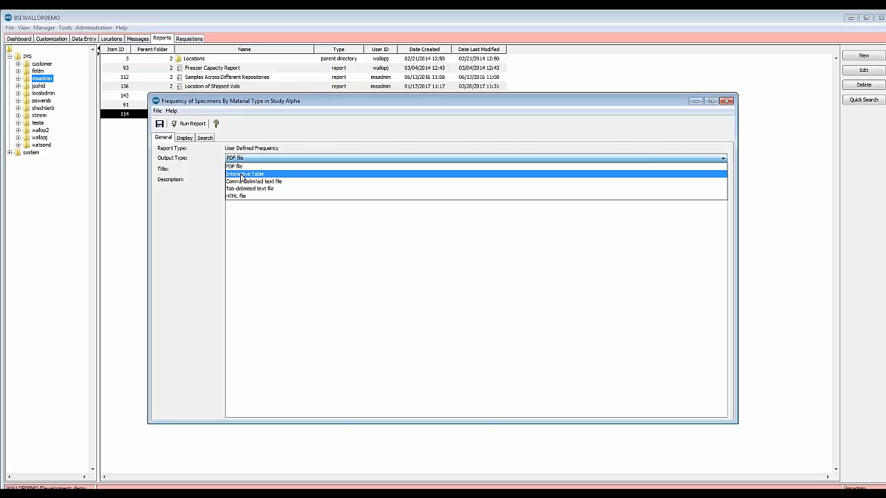
pyautogui.click(242, 175)
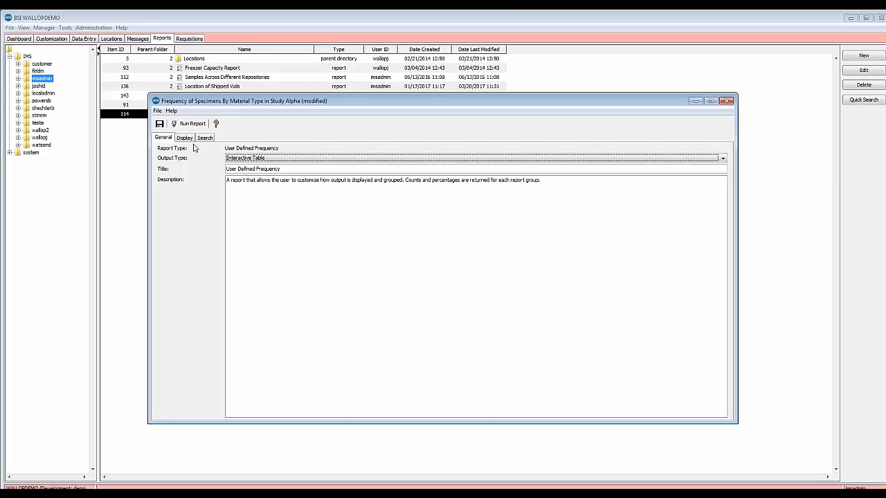
pyautogui.click(296, 160)
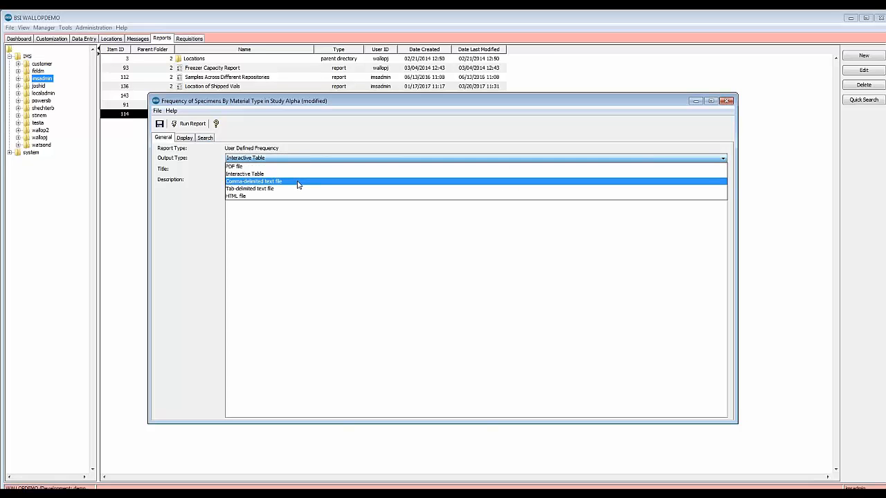
pyautogui.click(186, 141)
# Review the frequency report's display fields and search criteria, and run the report with the existing settings.
pyautogui.click(187, 141)
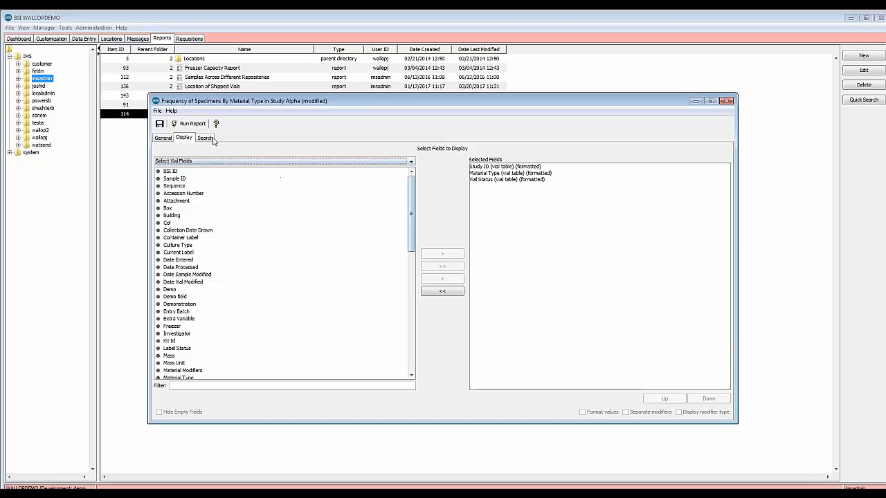
pyautogui.click(211, 141)
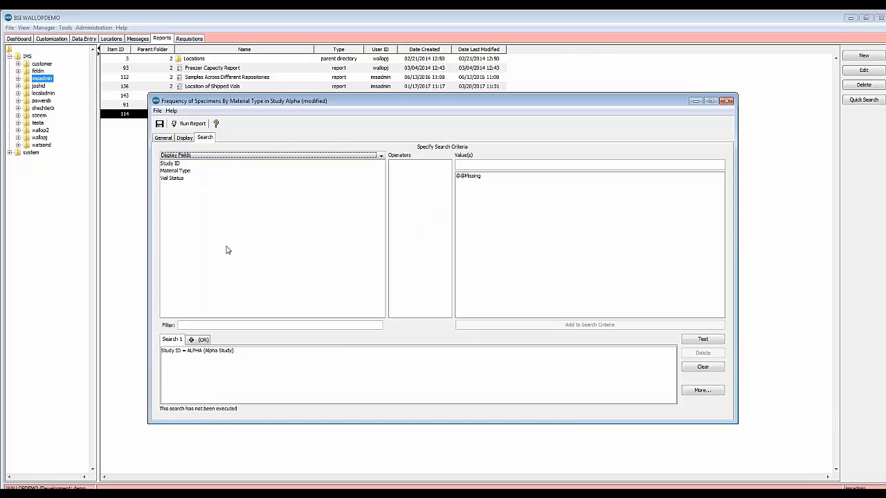
pyautogui.click(188, 124)
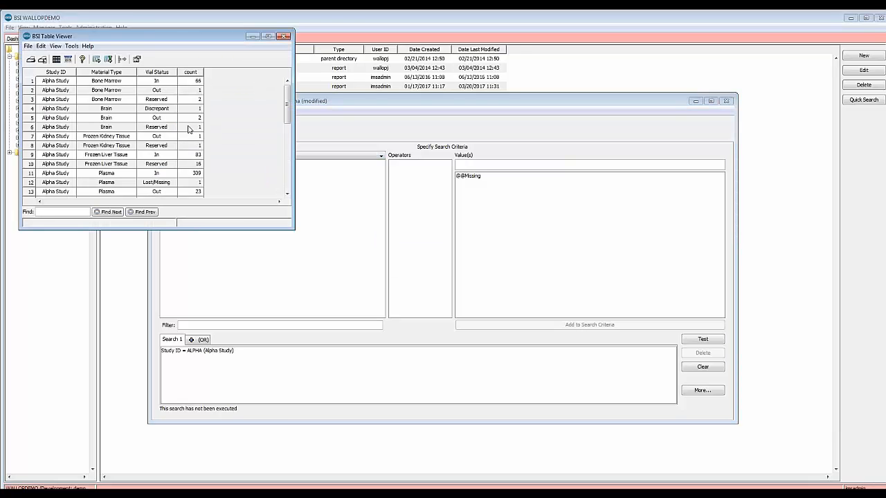
# Examine the frequency report's enlarged results table and close the report without saving the changes.
pyautogui.moveTo(293, 228); pyautogui.dragTo(670, 384)
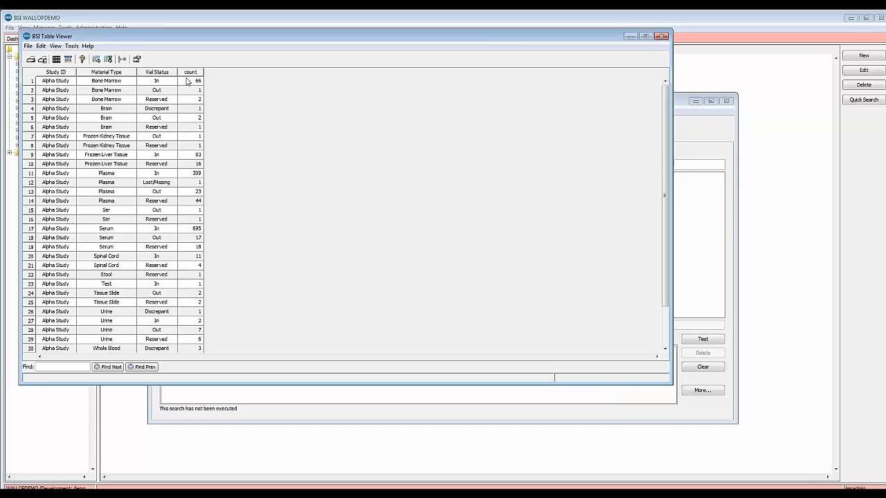
pyautogui.click(662, 36)
pyautogui.click(726, 101)
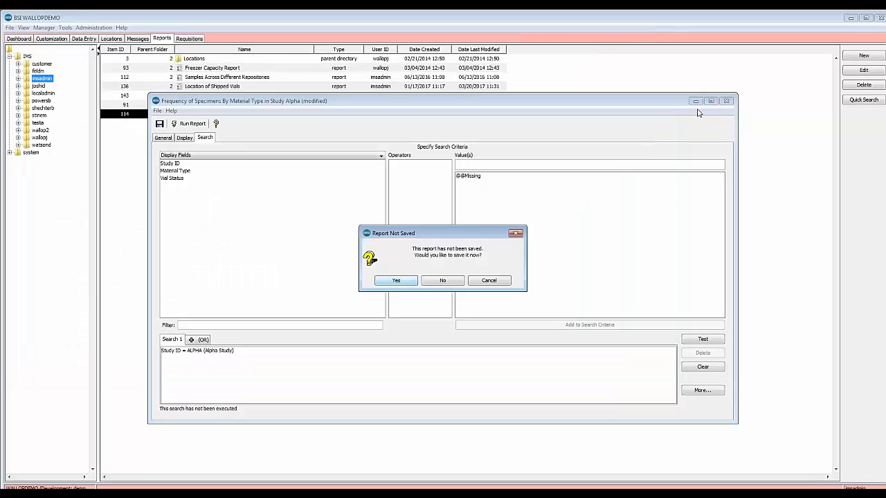
pyautogui.click(453, 285)
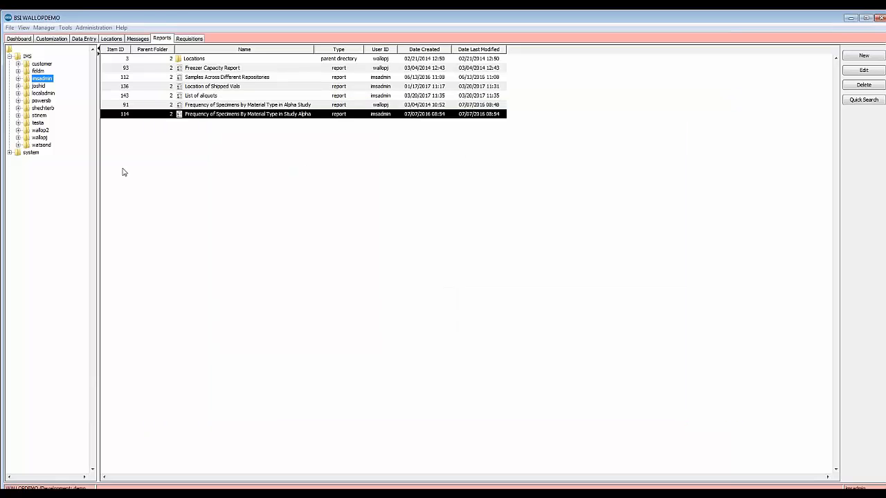
# Add a Listing Reports widget to the Dashboard that runs the Location of Shipped Vials report.
pyautogui.click(13, 40)
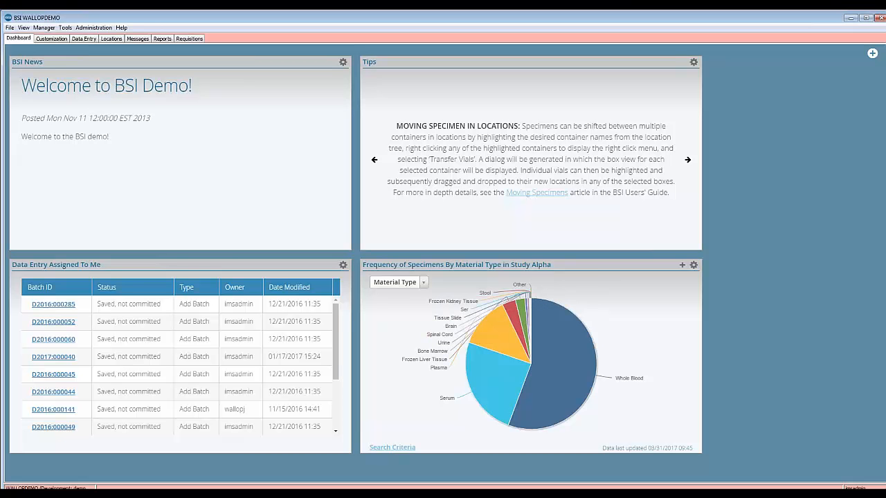
pyautogui.click(872, 54)
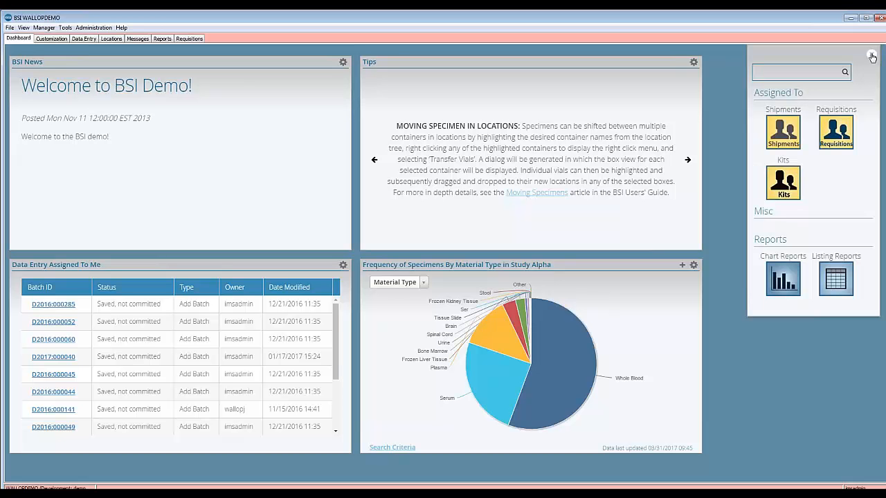
pyautogui.click(836, 280)
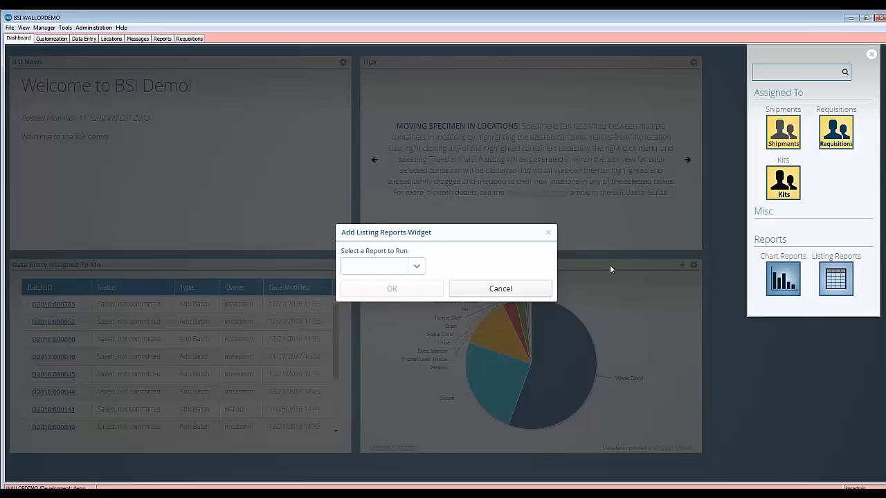
pyautogui.click(418, 267)
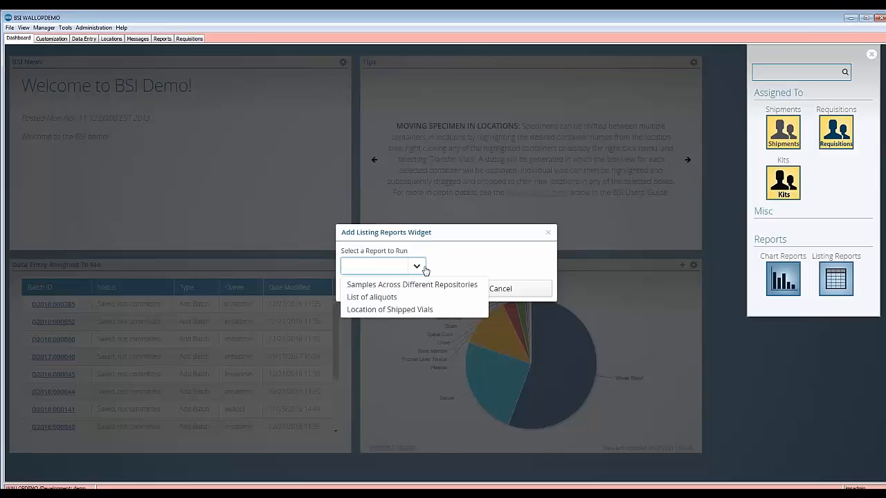
pyautogui.click(404, 310)
pyautogui.click(415, 289)
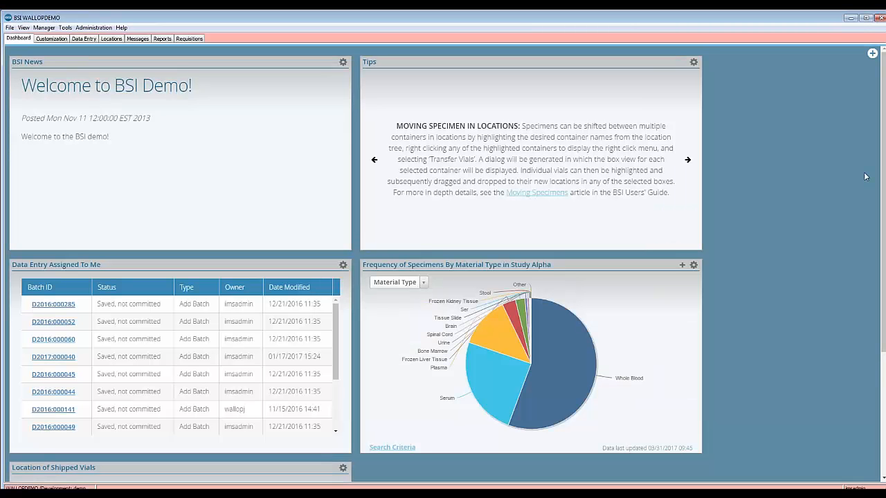
pyautogui.moveTo(884, 203); pyautogui.dragTo(874, 331)
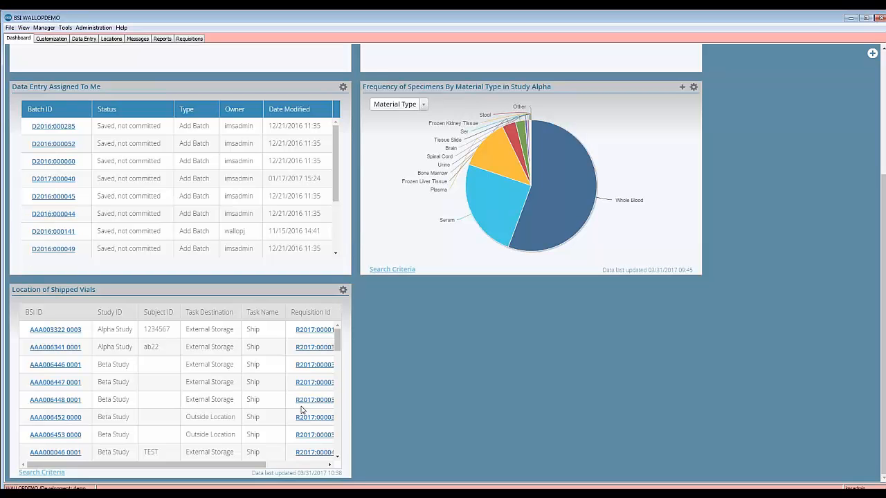
pyautogui.click(343, 291)
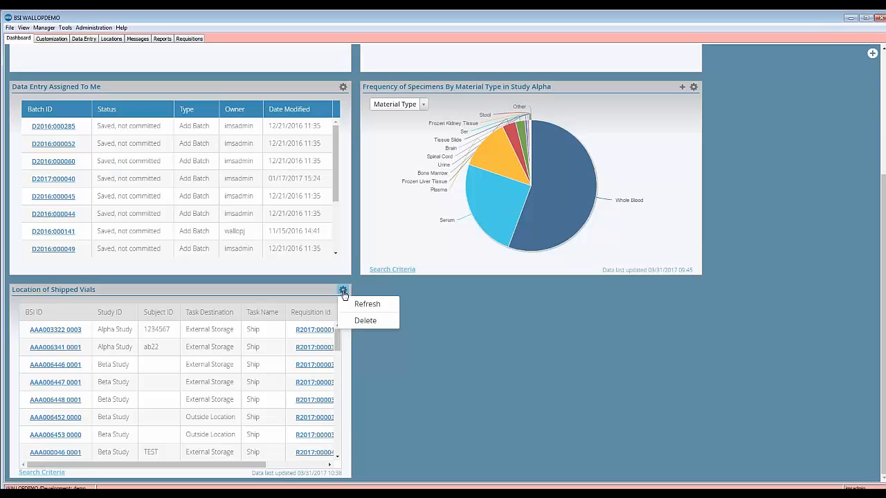
pyautogui.click(39, 334)
pyautogui.click(40, 333)
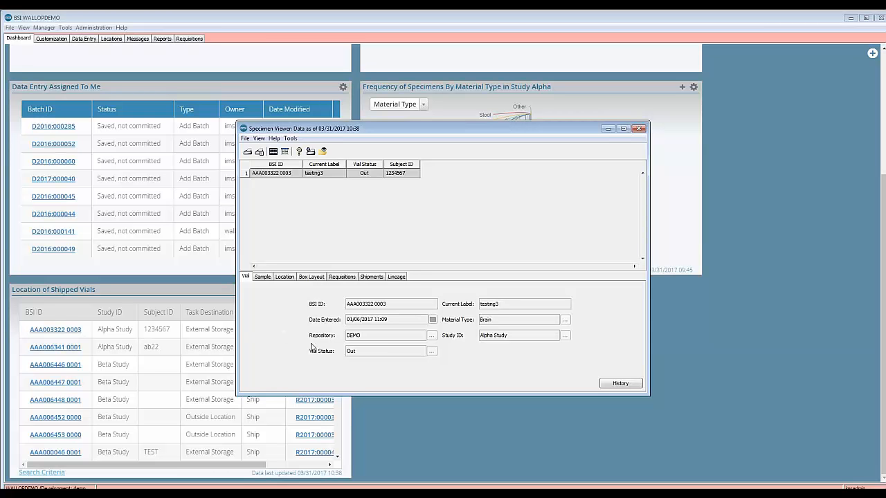
pyautogui.click(263, 279)
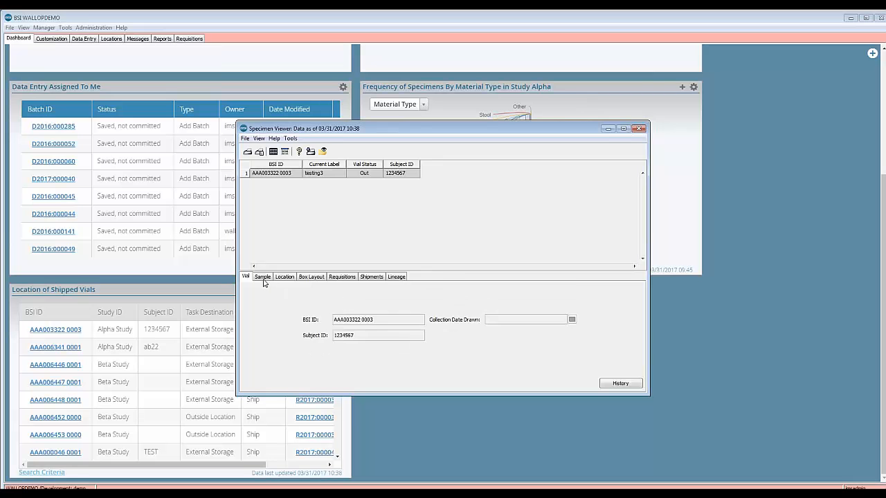
pyautogui.click(281, 278)
pyautogui.click(309, 278)
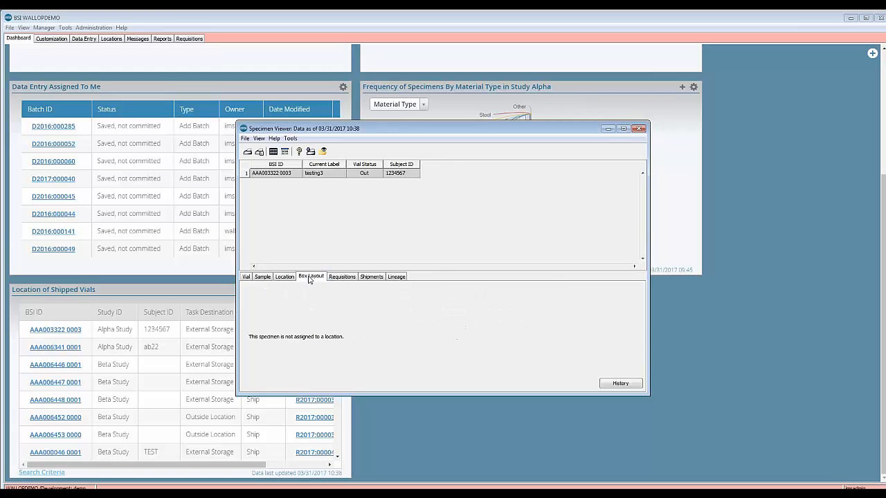
pyautogui.click(340, 277)
pyautogui.click(371, 278)
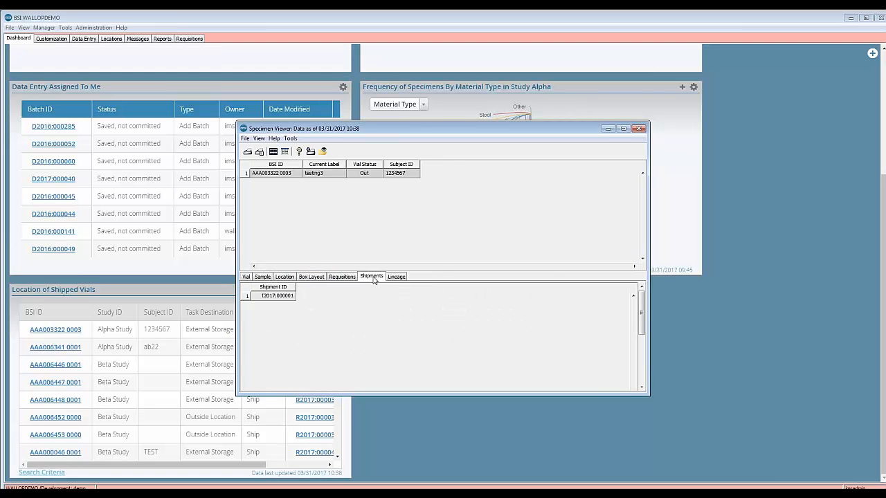
pyautogui.click(396, 278)
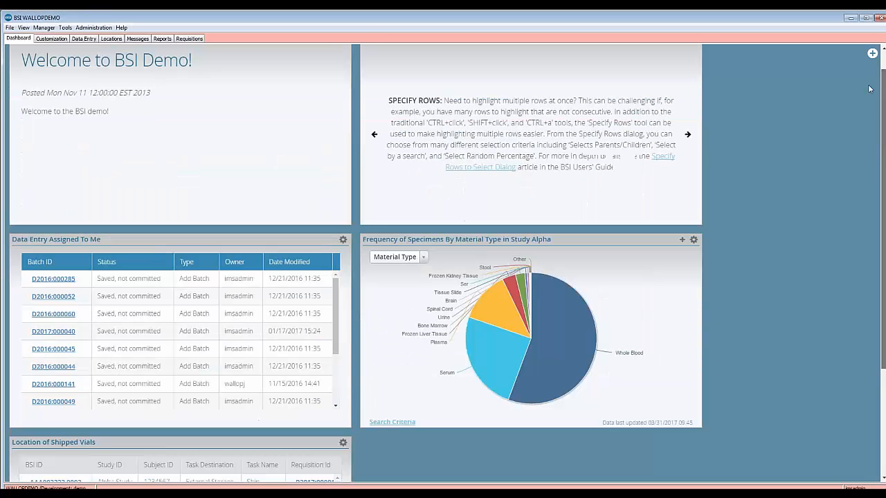
pyautogui.scroll(1, 869, 88)
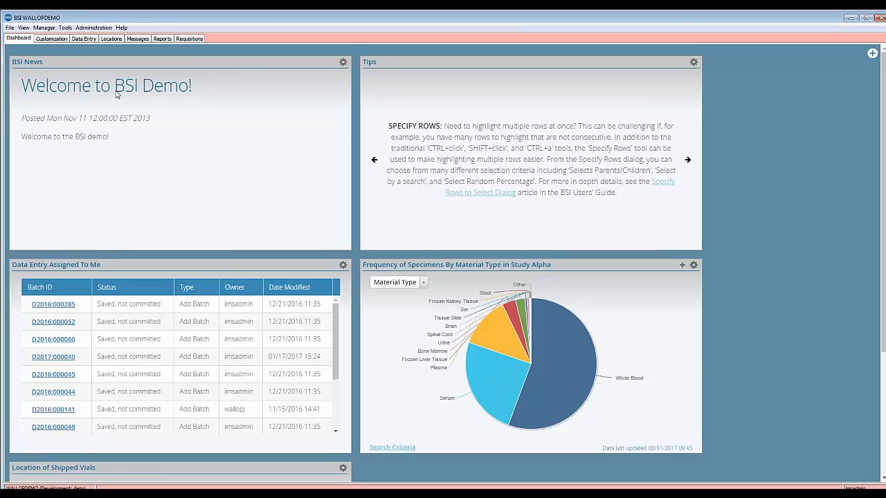
# Examine the users that data entry batch D2017:000169 can be assigned to, without assigning it.
pyautogui.click(86, 39)
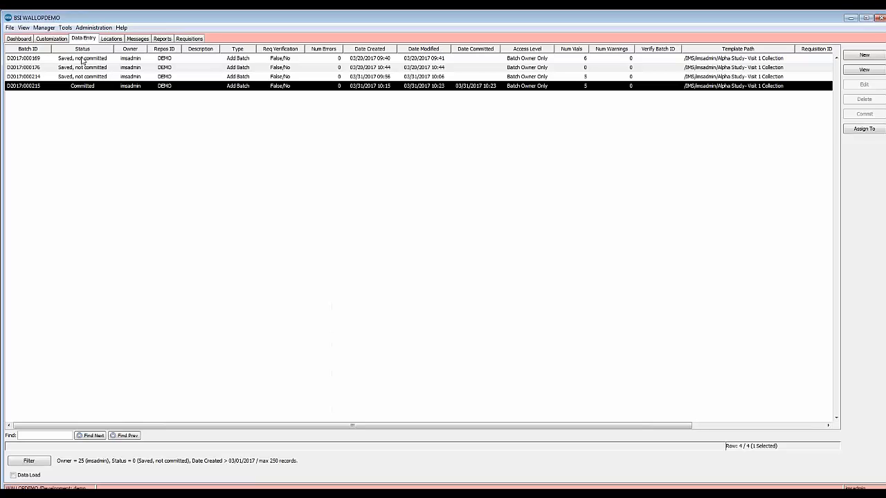
pyautogui.click(82, 60)
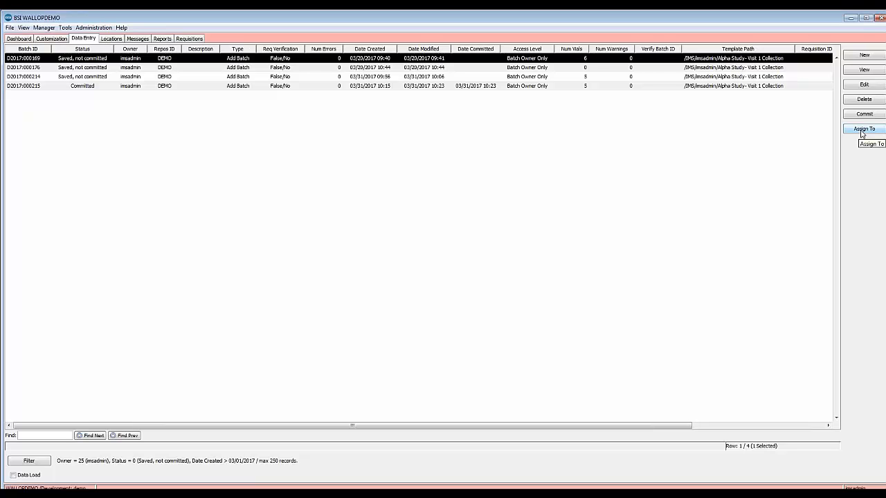
pyautogui.click(862, 133)
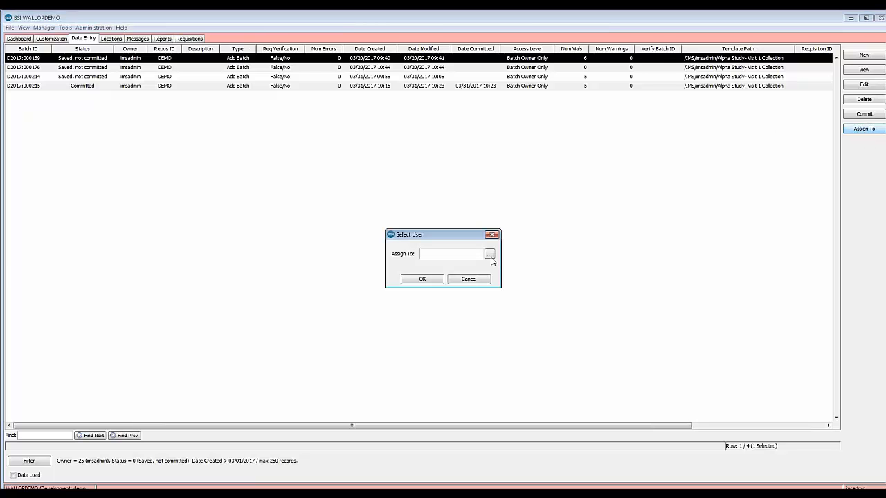
pyautogui.click(489, 255)
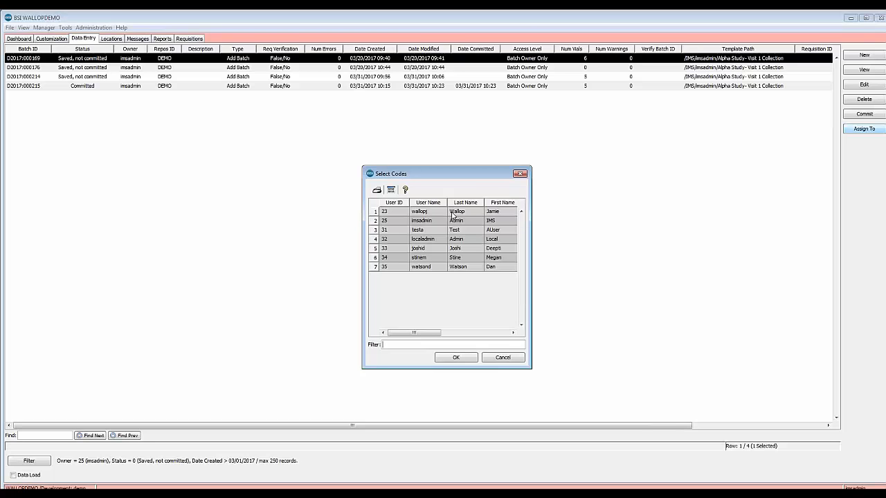
pyautogui.click(519, 173)
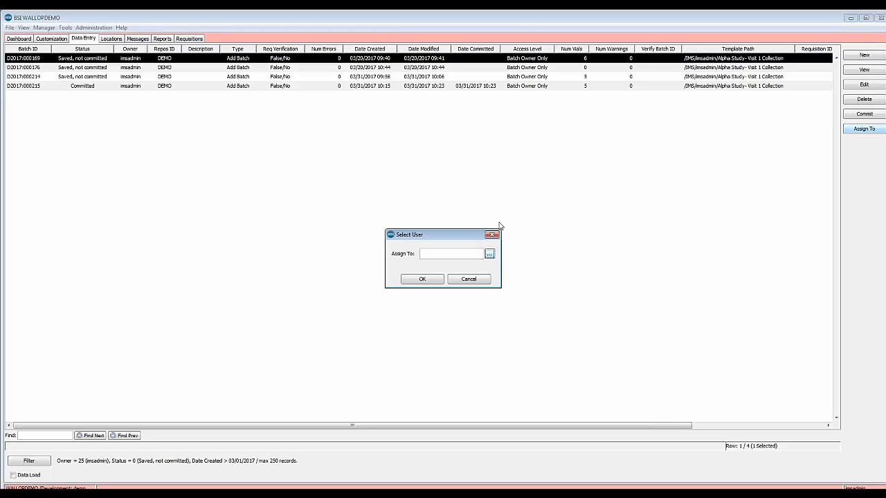
pyautogui.click(492, 234)
# View batch D2017:000040 from the Data Entry Assigned To Me widget and review the widgets available to add to the Dashboard.
pyautogui.click(18, 39)
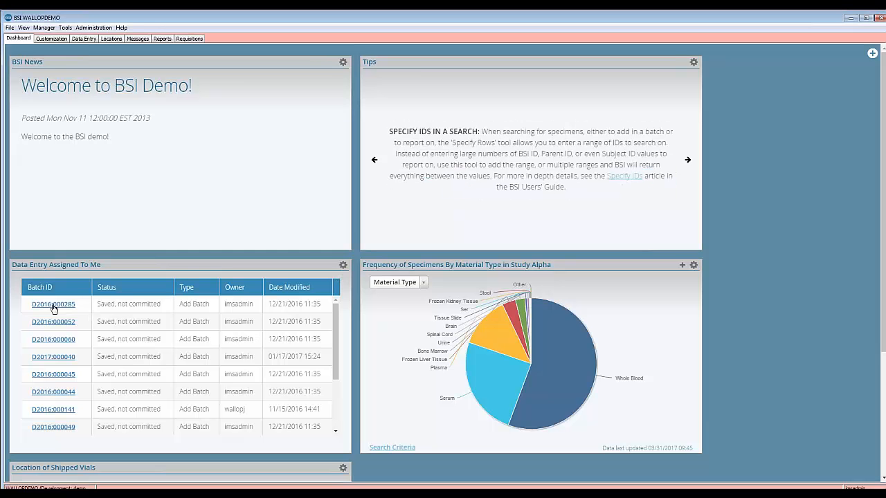
pyautogui.click(63, 358)
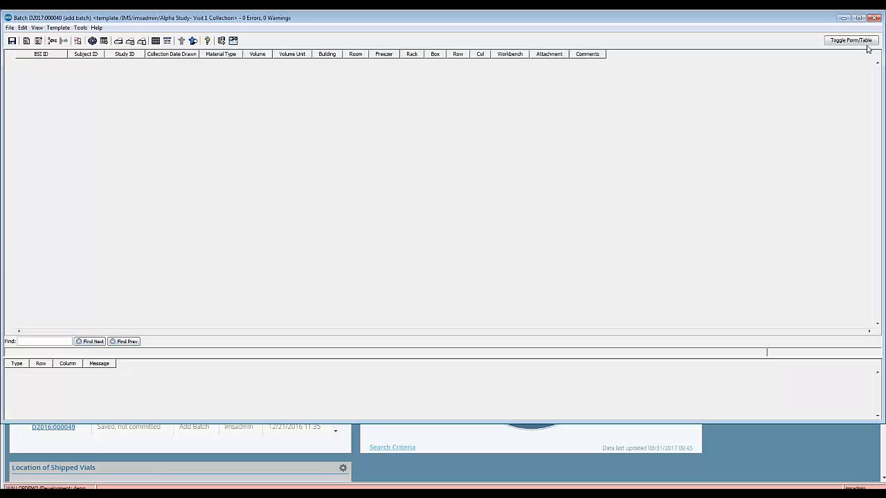
pyautogui.click(873, 17)
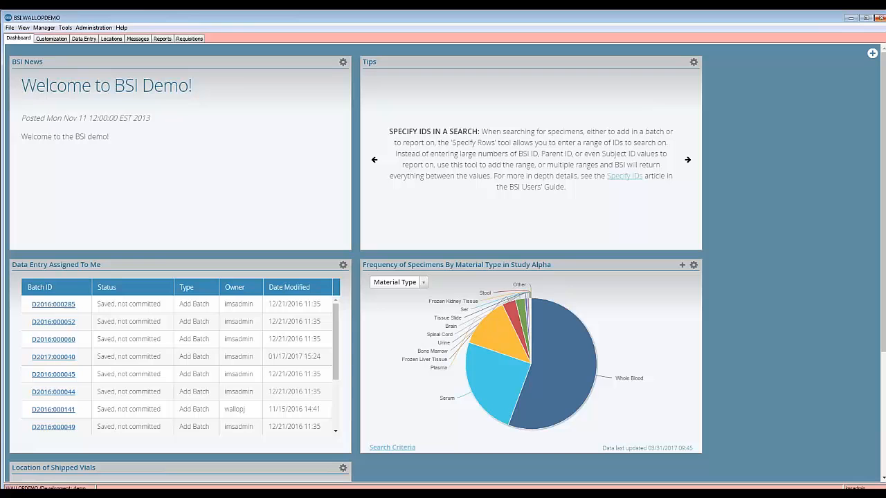
pyautogui.click(873, 55)
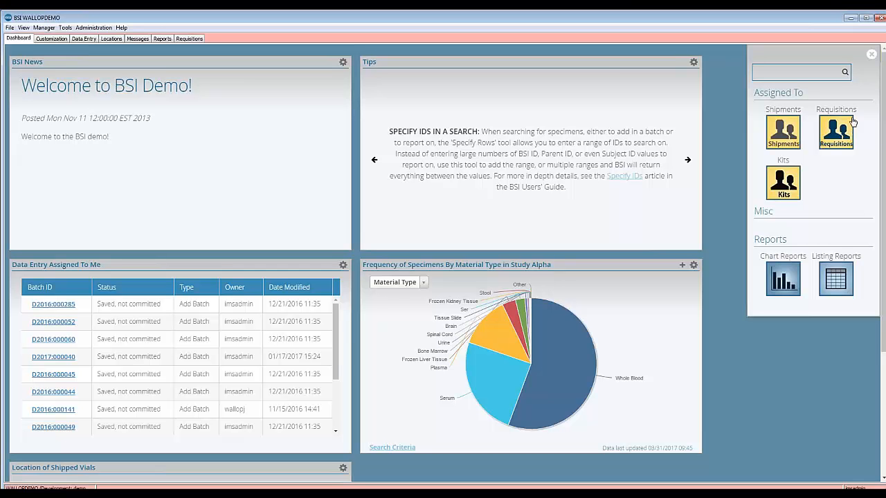
pyautogui.click(873, 55)
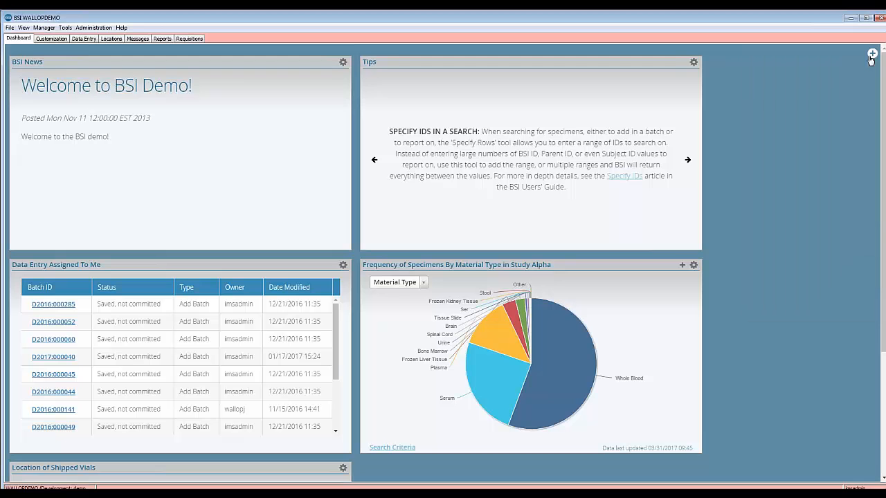